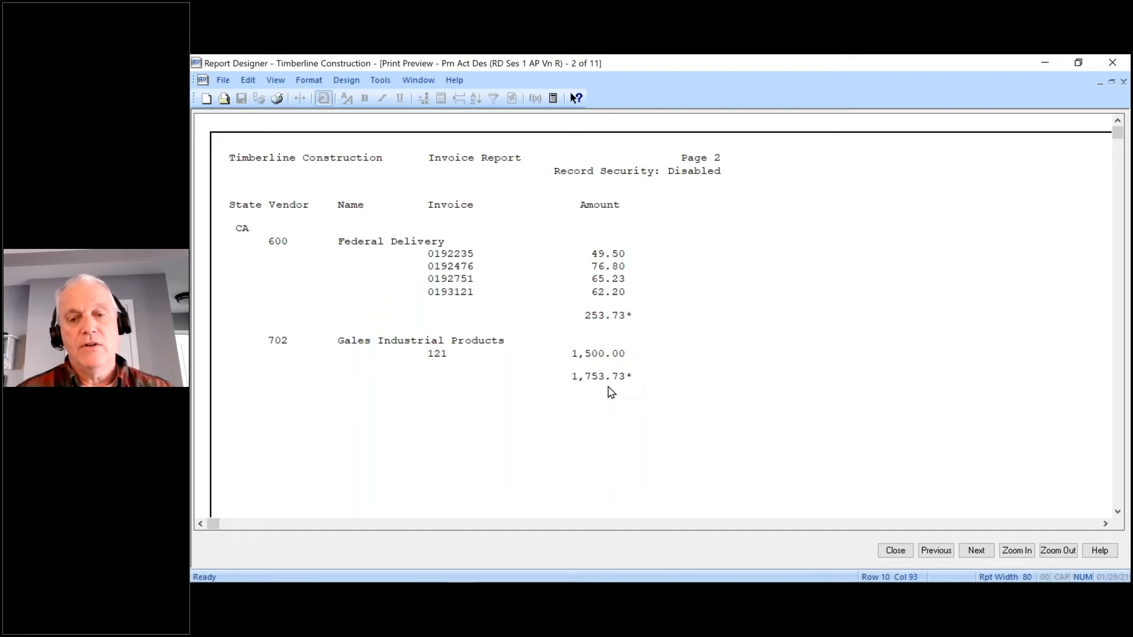
- Review the vendor invoices and subtotals in the report's print preview, and leave the print selection without printing
scroll(743, 410, "down", 5)
scroll(762, 400, "down", 10)
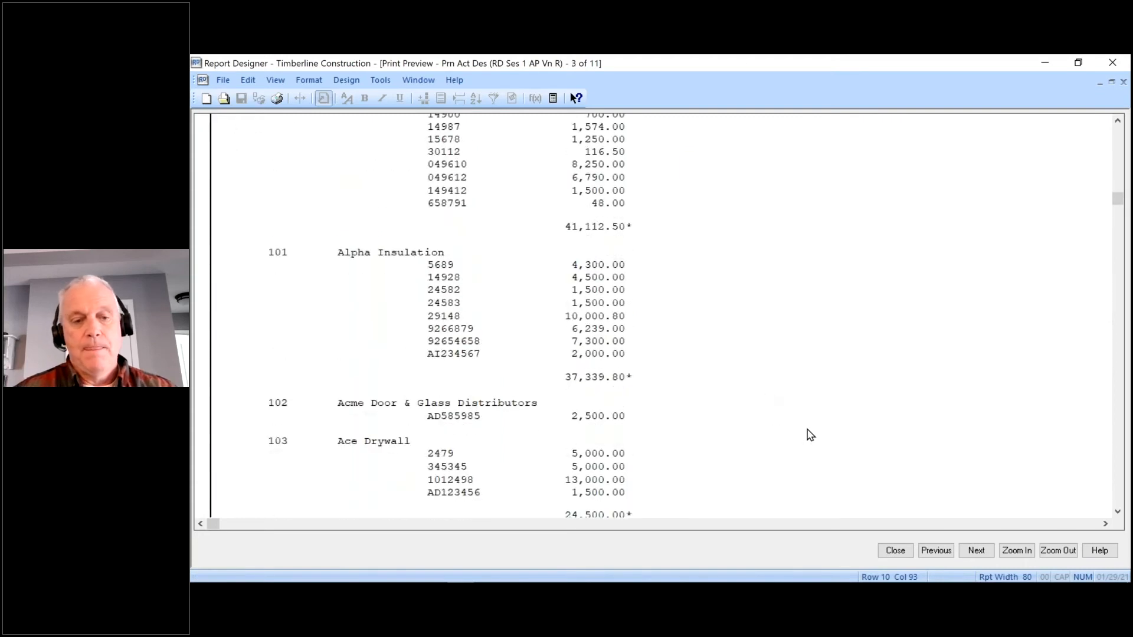
scroll(806, 419, "down", 5)
scroll(800, 405, "down", 5)
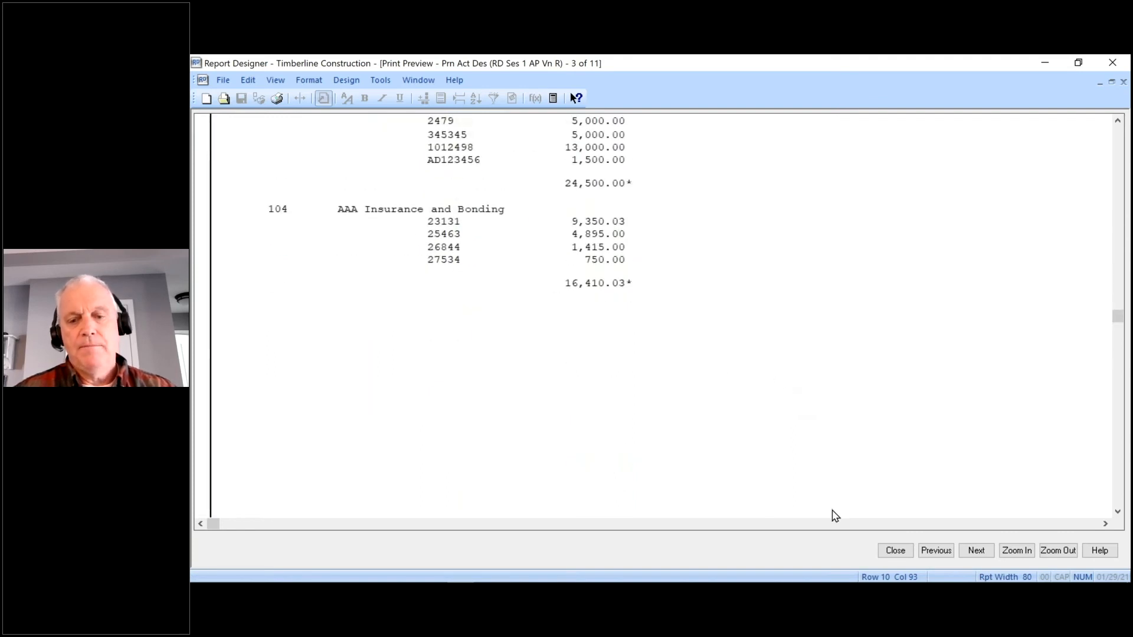
left_click(892, 554)
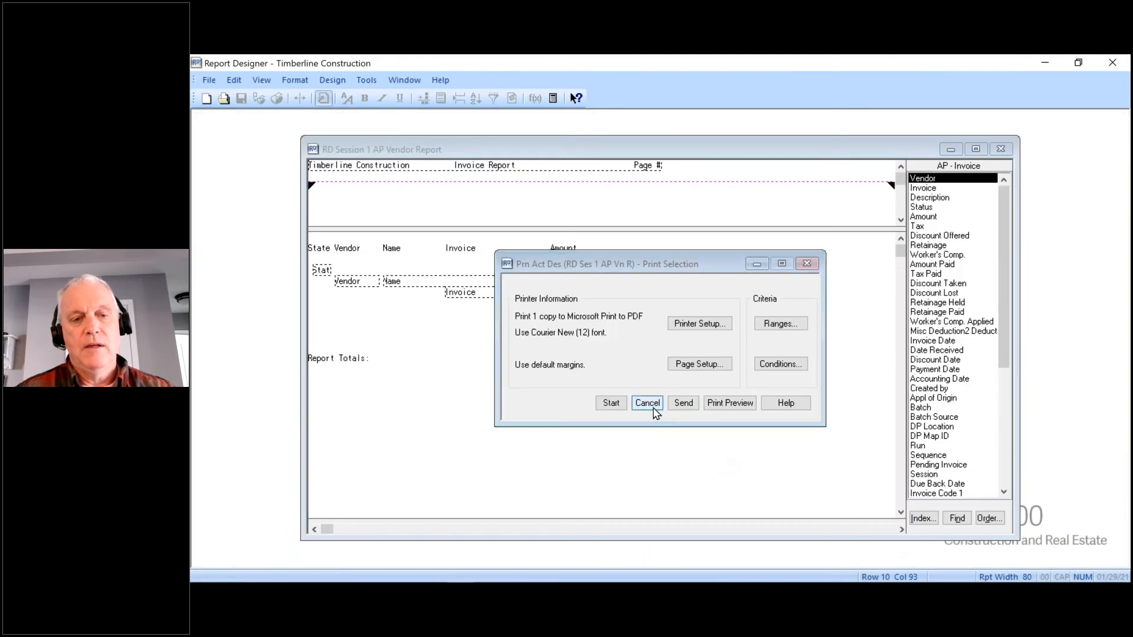
left_click(651, 407)
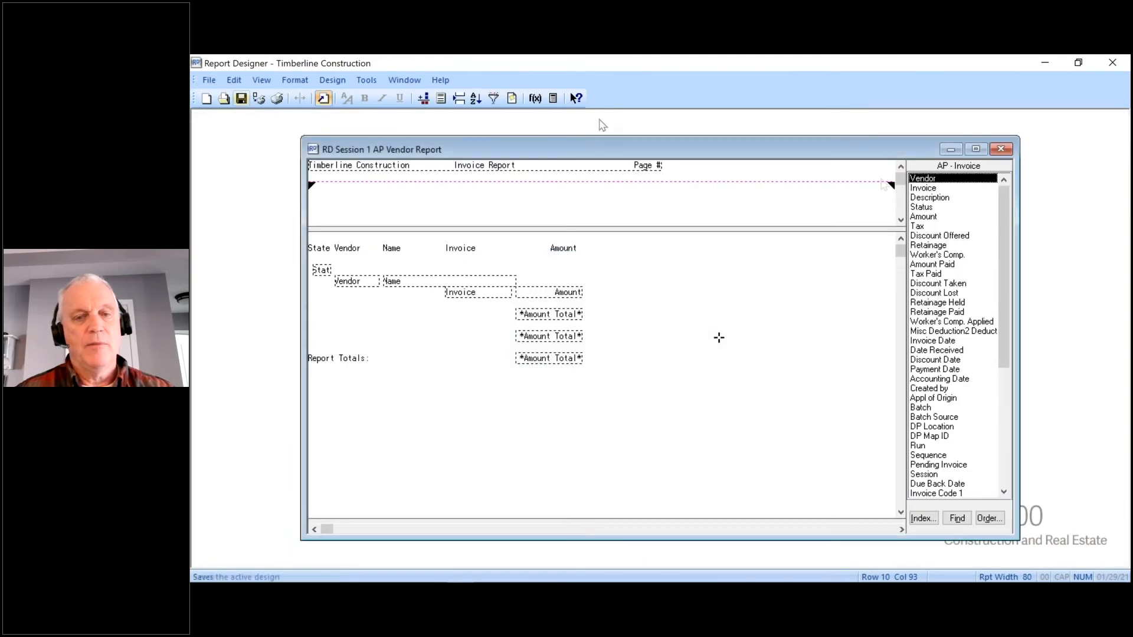
- Close the RD Session 1 AP Vendor Report design
left_click(1000, 148)
left_click(210, 80)
left_click(461, 213)
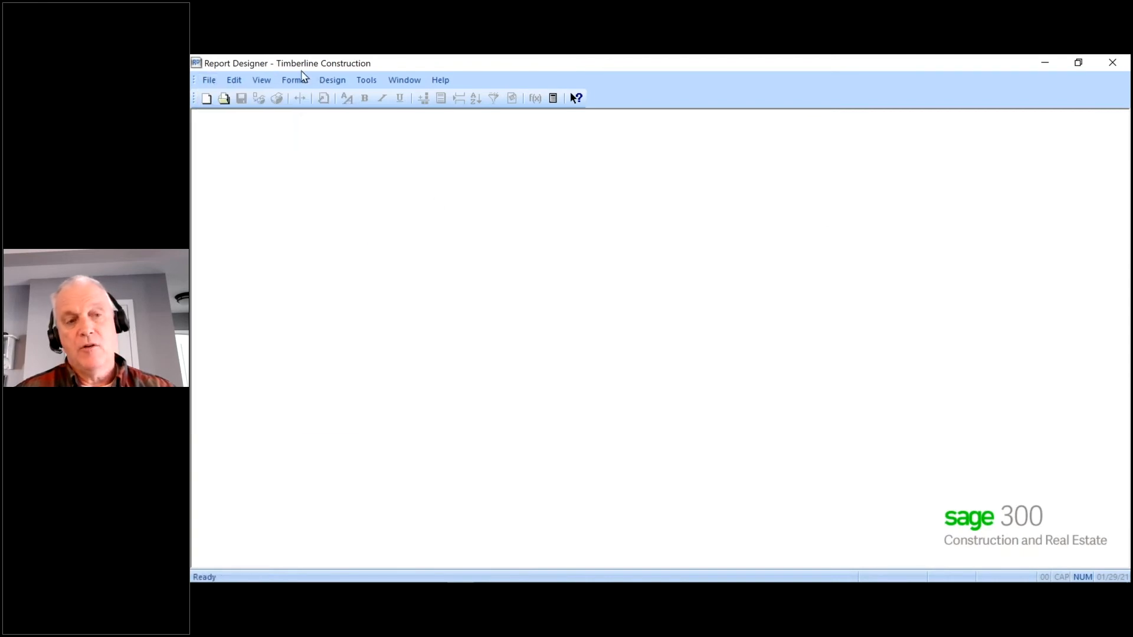
- Create a new report design that uses the AP - Invoice and AP - Vendor records
left_click(208, 81)
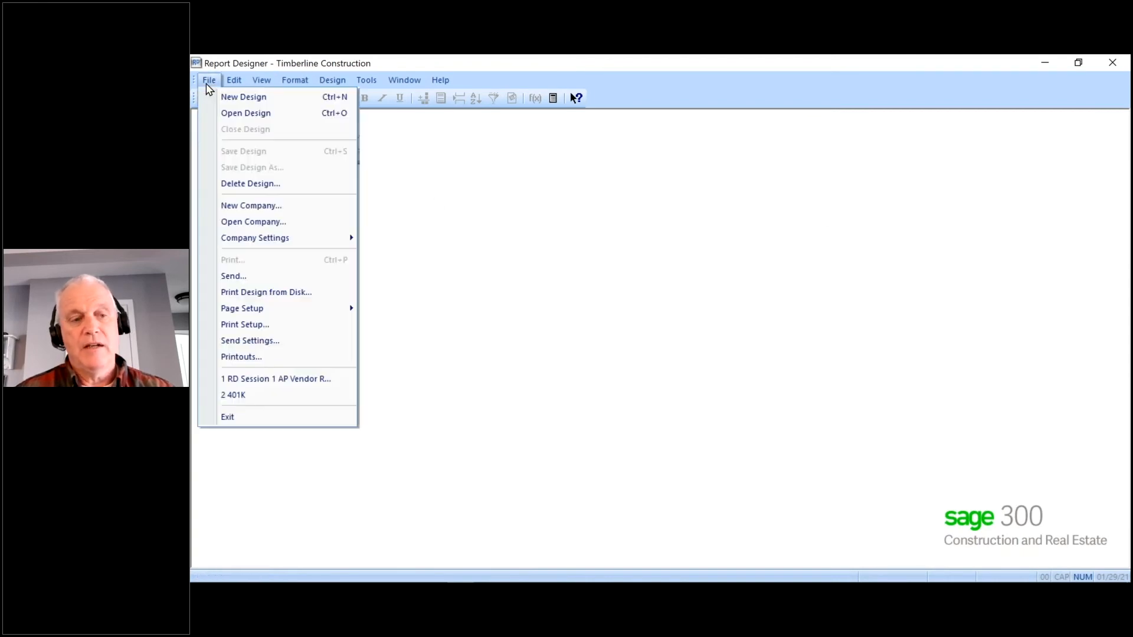
left_click(223, 96)
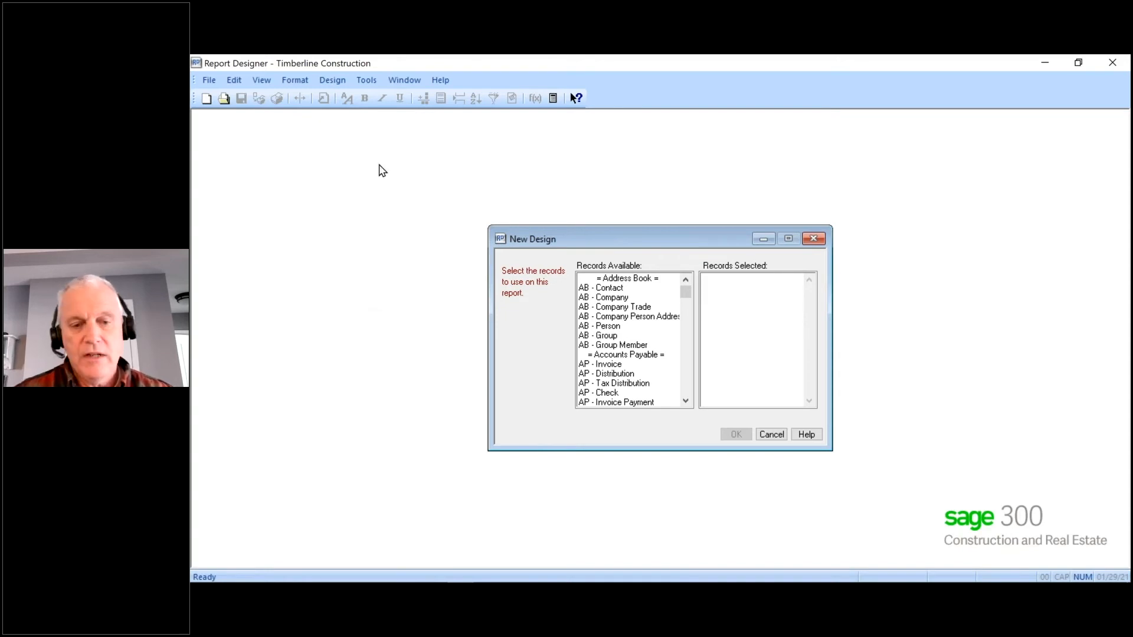
double_click(606, 365)
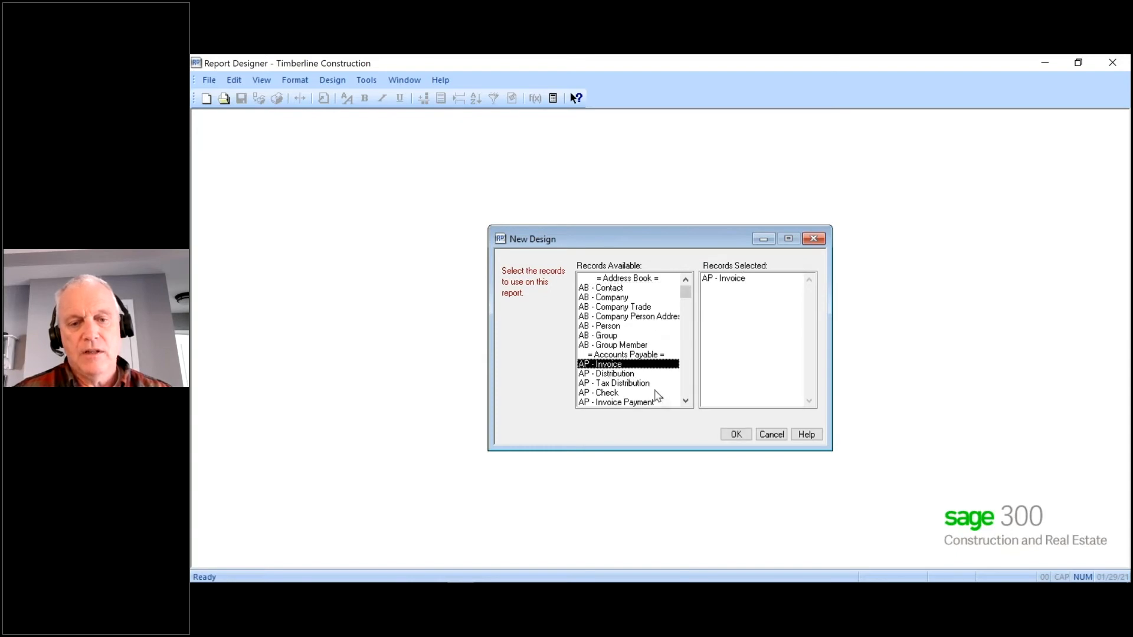
left_click(685, 401)
left_click(685, 401)
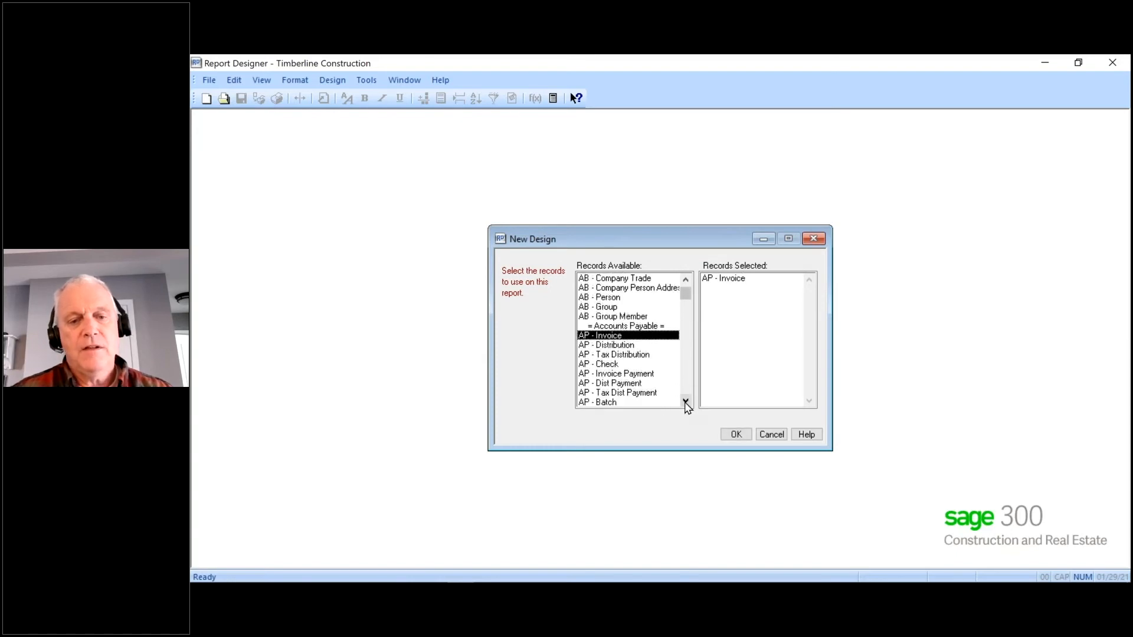
left_click(686, 401)
left_click(686, 401)
left_click(686, 401)
double_click(619, 393)
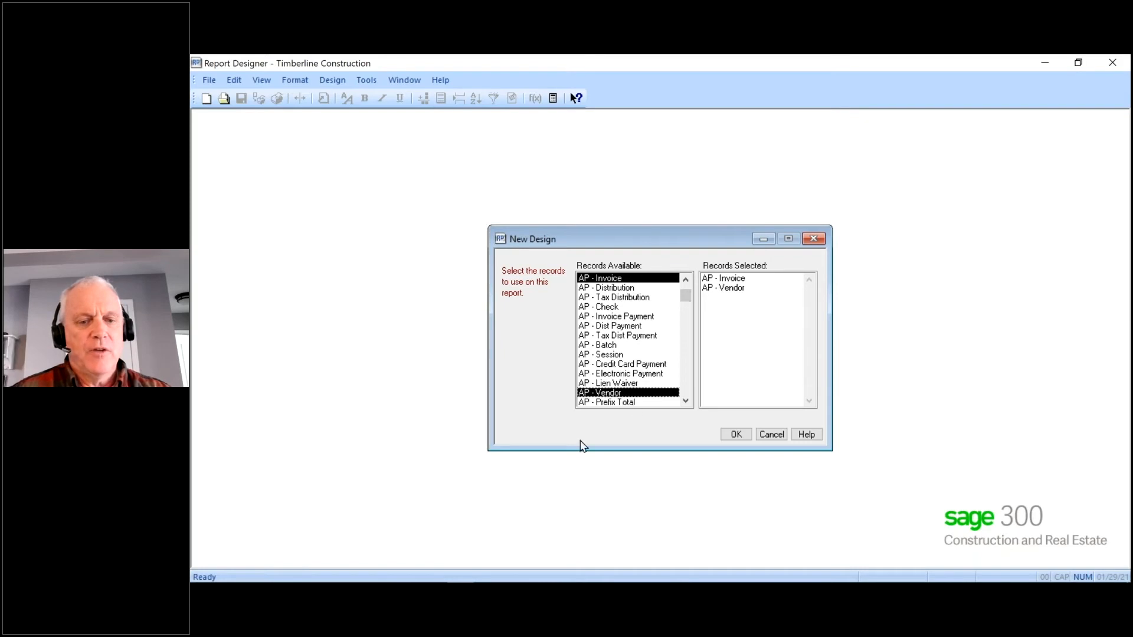
left_click(190, 473)
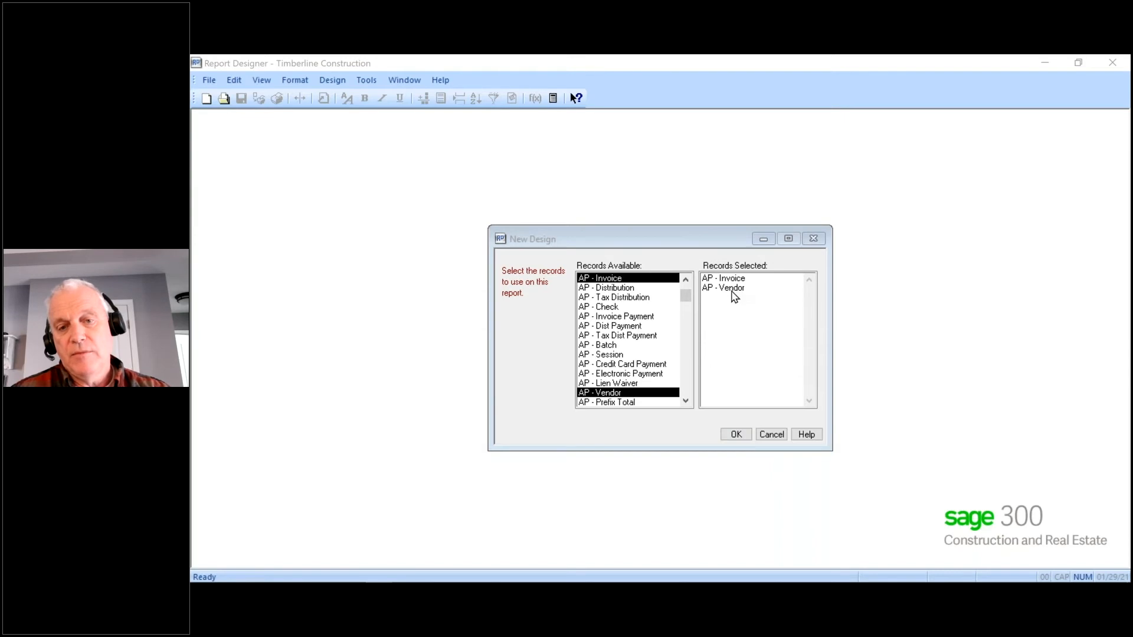
left_click(736, 434)
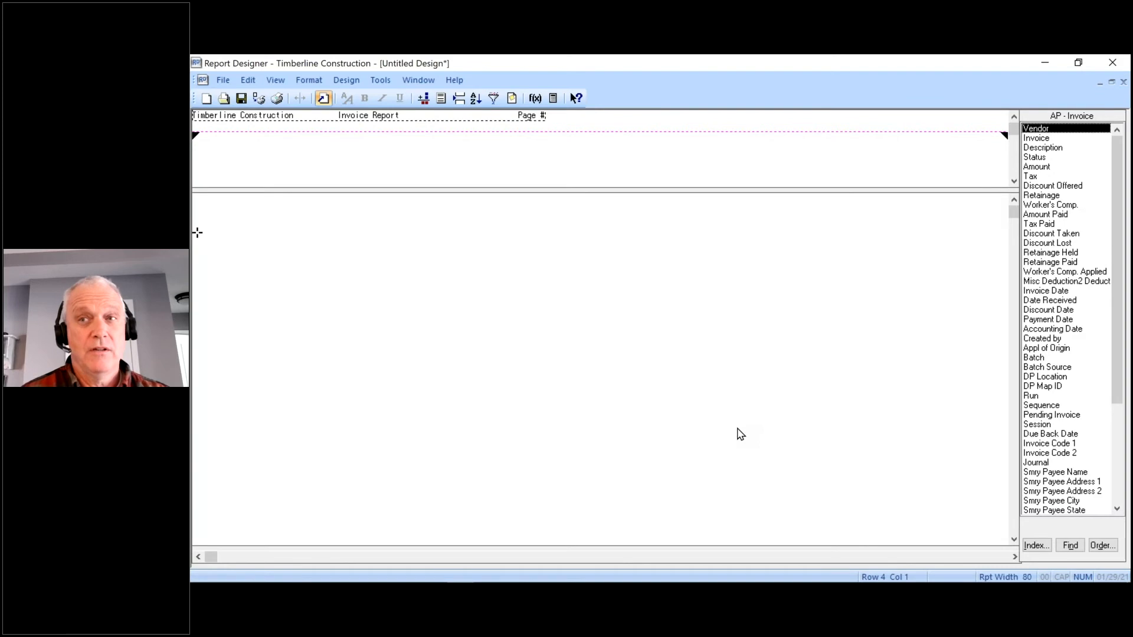
- Open the new design's sort order settings and view the record types available for processing
left_click(335, 81)
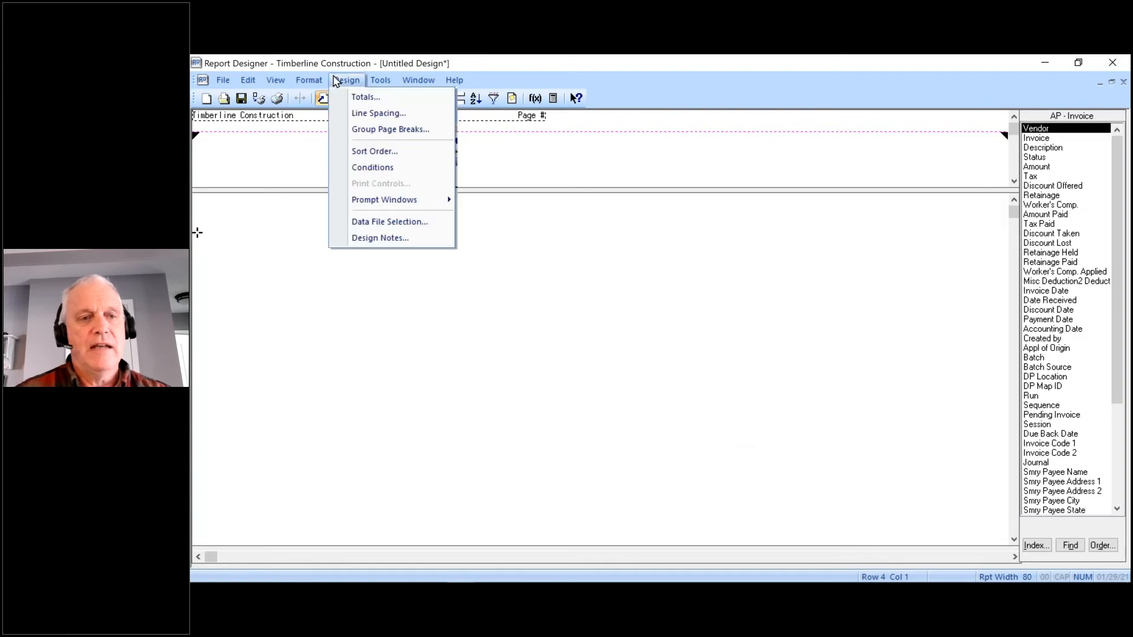
left_click(370, 152)
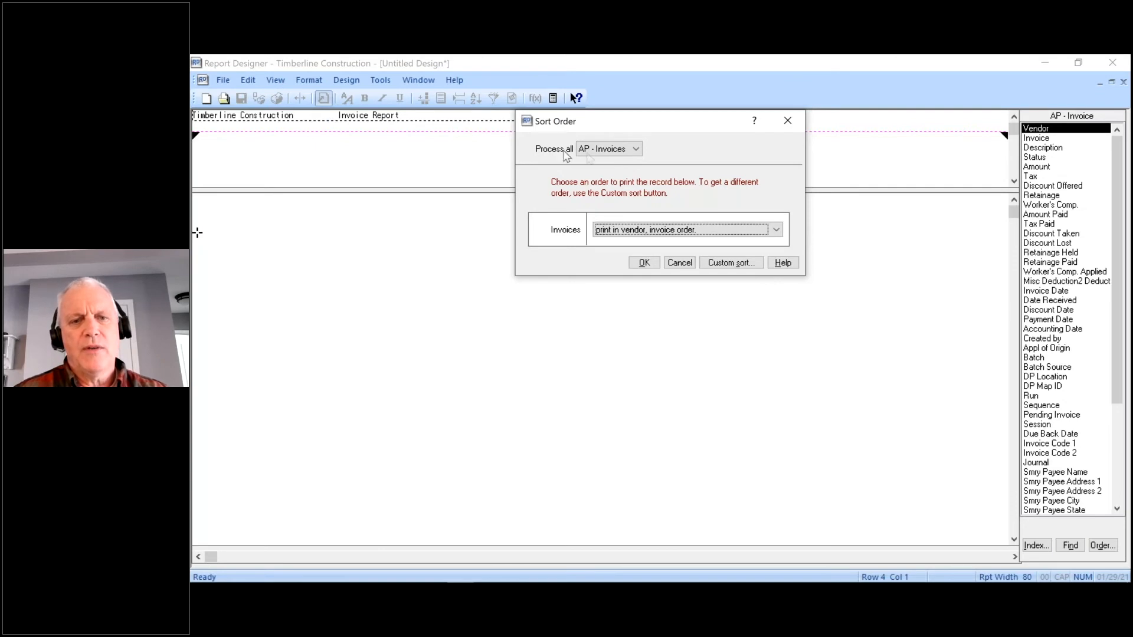
left_click(636, 150)
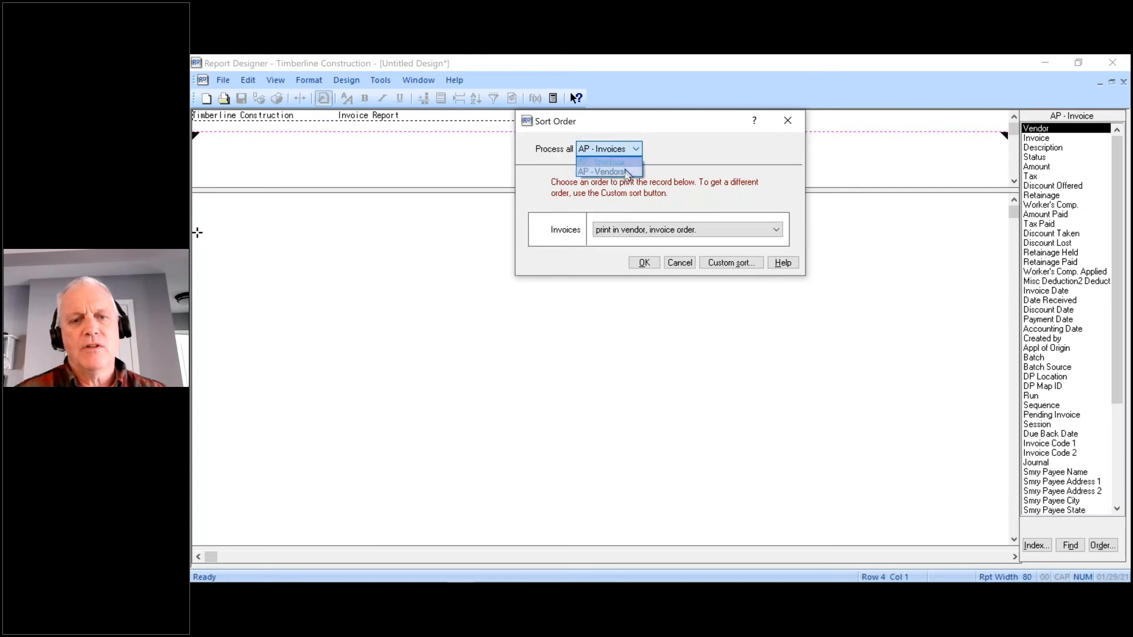
left_click(671, 155)
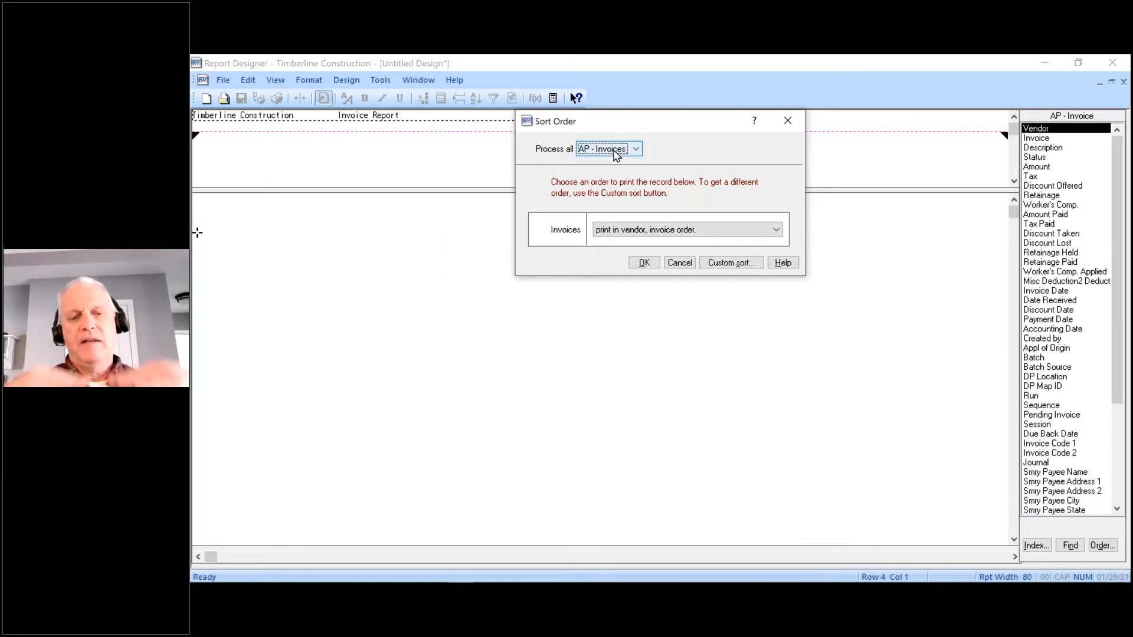
left_click(639, 150)
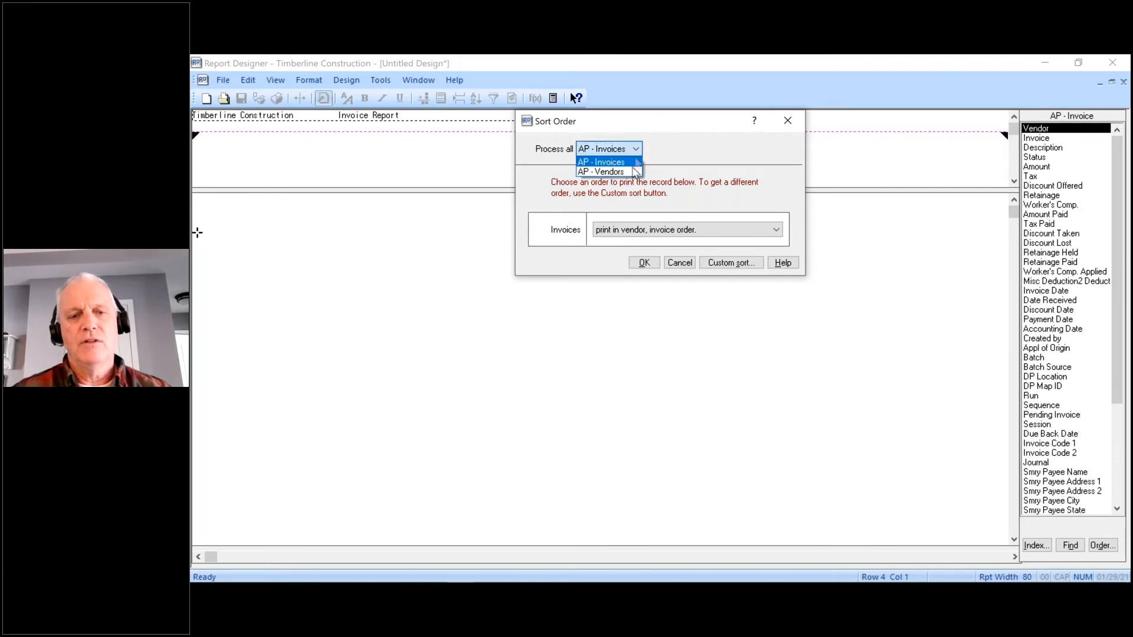
left_click(664, 156)
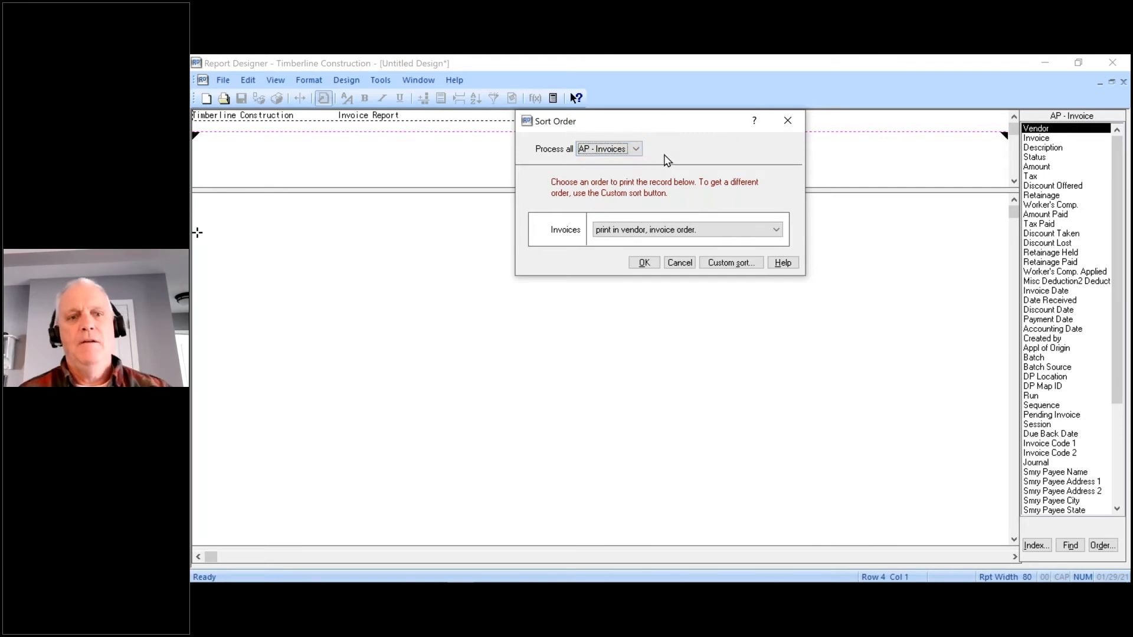
- Switch the records to process to AP - Vendors and back to AP - Invoices
left_click(636, 150)
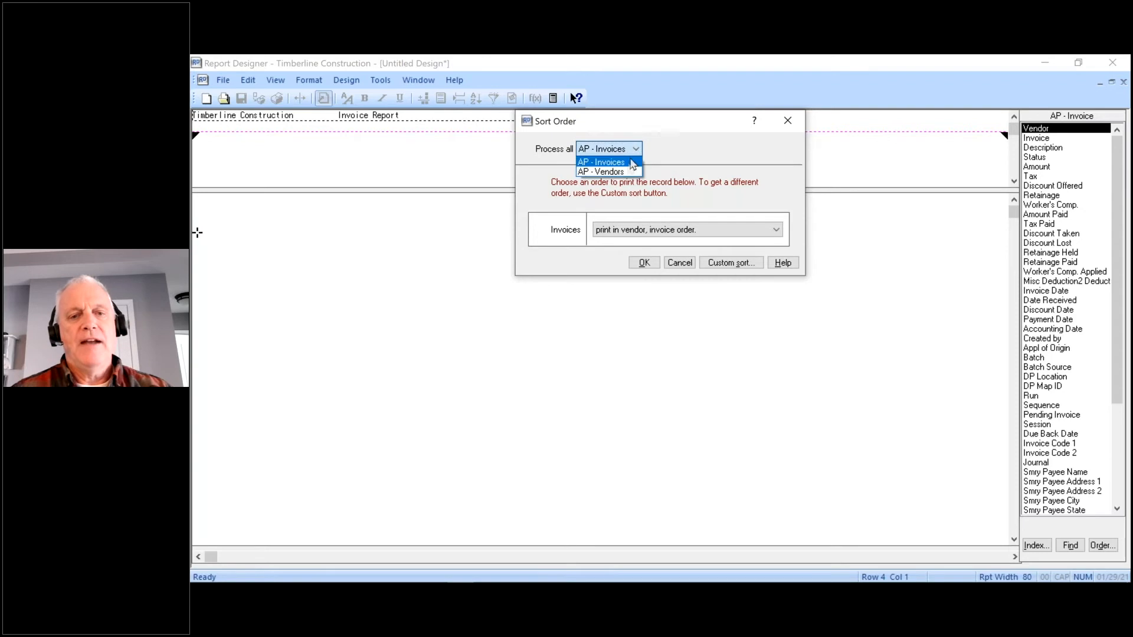
left_click(627, 172)
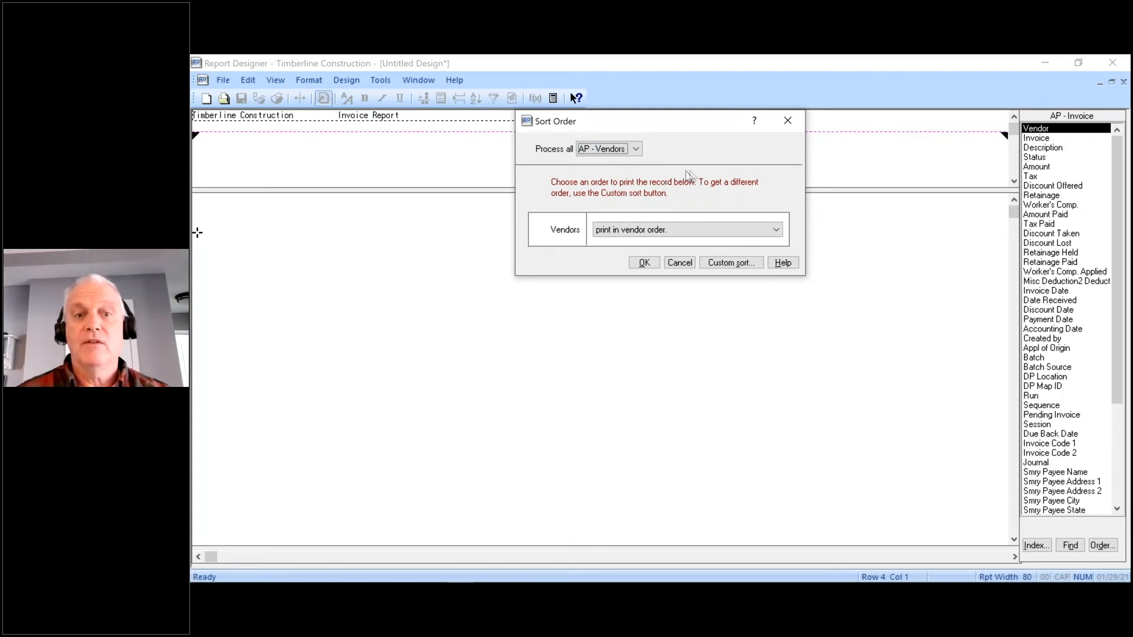
left_click(637, 149)
left_click(627, 163)
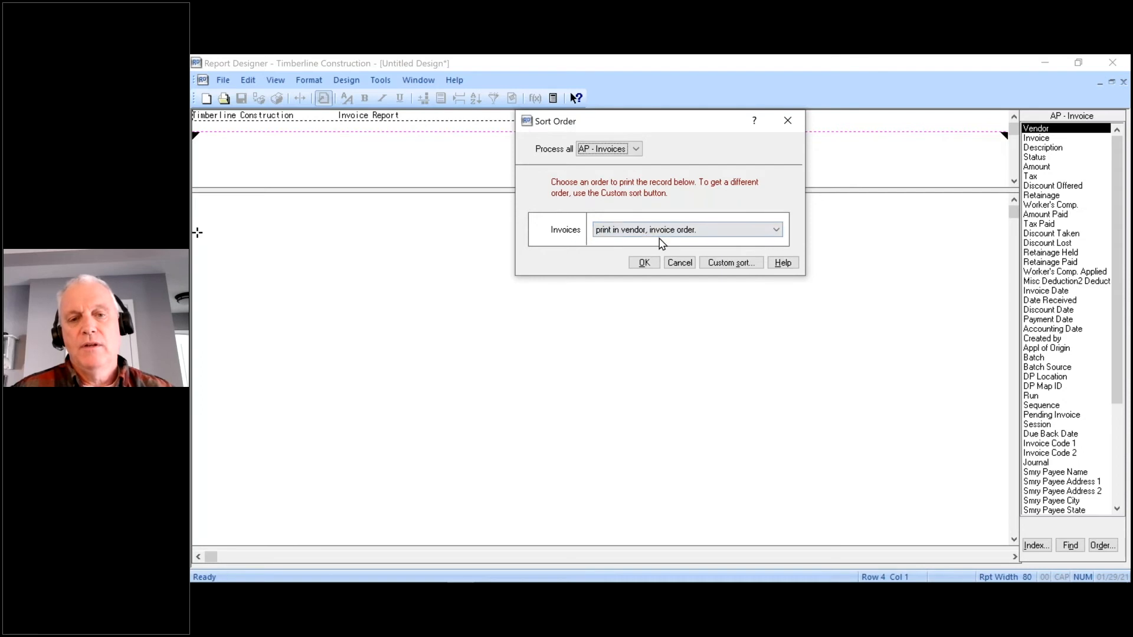
- Try the invoice entry print order for the invoices and view the other predefined orders
left_click(777, 231)
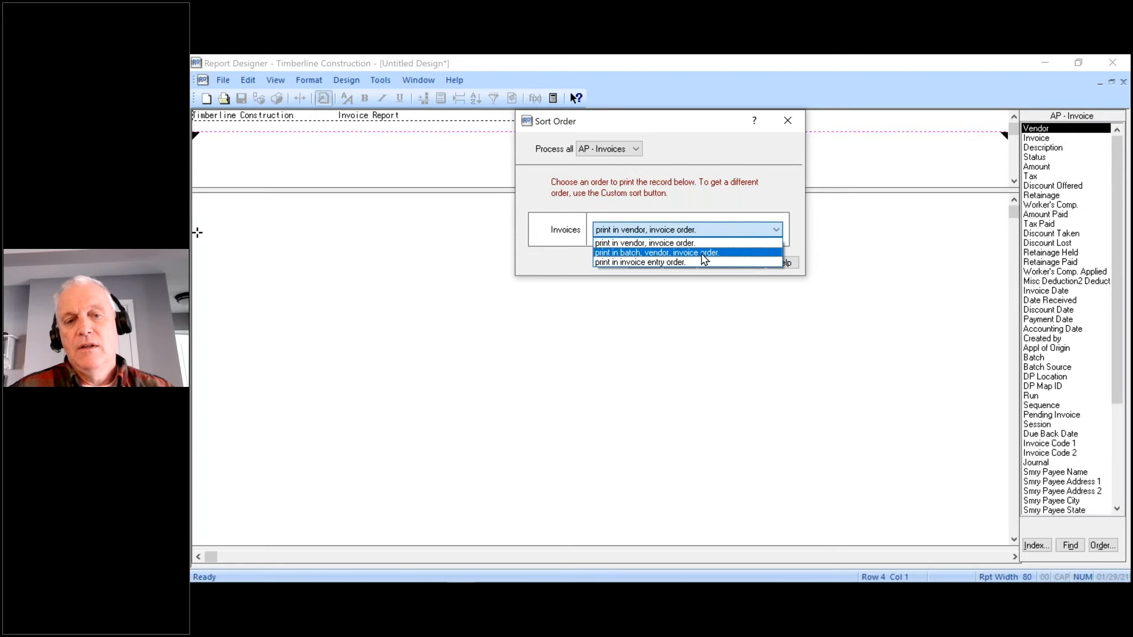
left_click(656, 262)
left_click(770, 234)
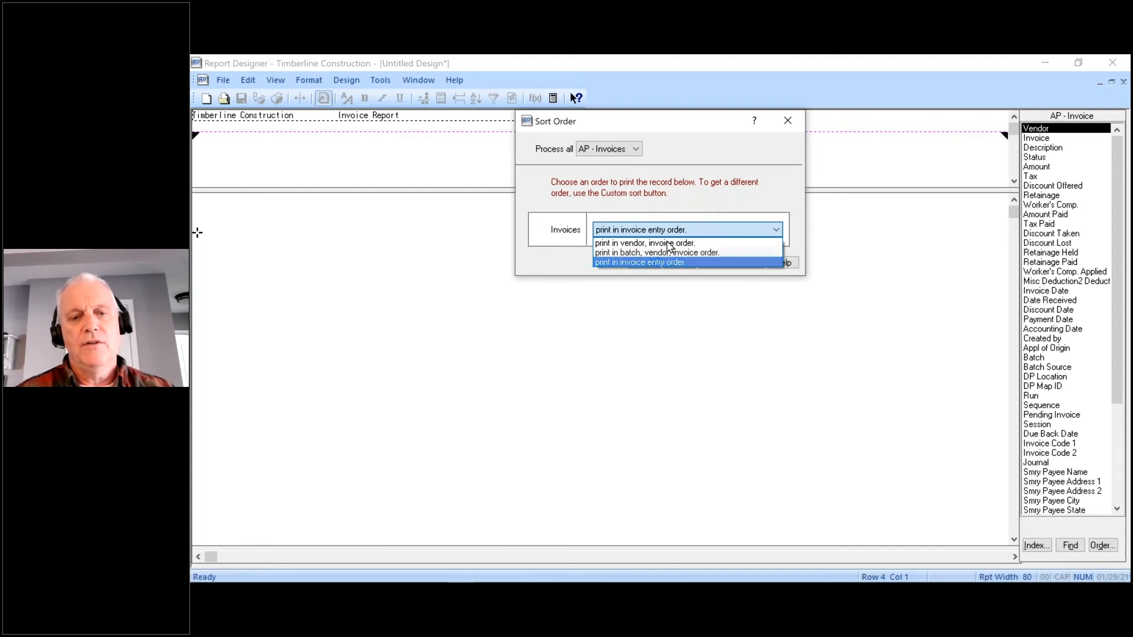
left_click(665, 352)
- Start a custom sort with the State field from the AP - Vendor record as the first level
left_click(733, 264)
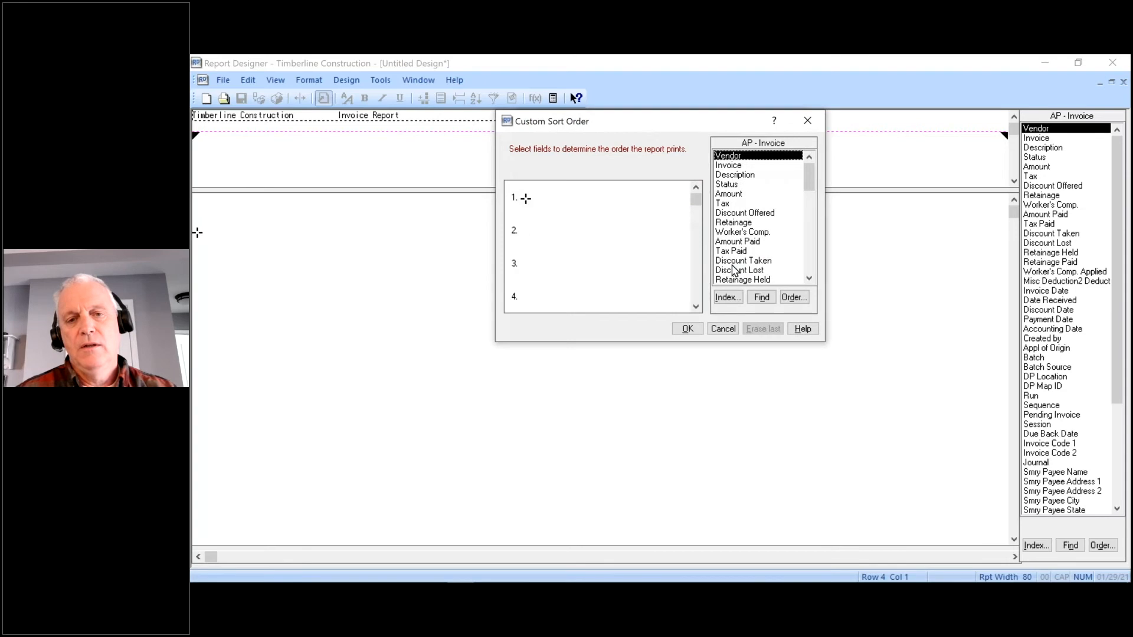
left_click(730, 297)
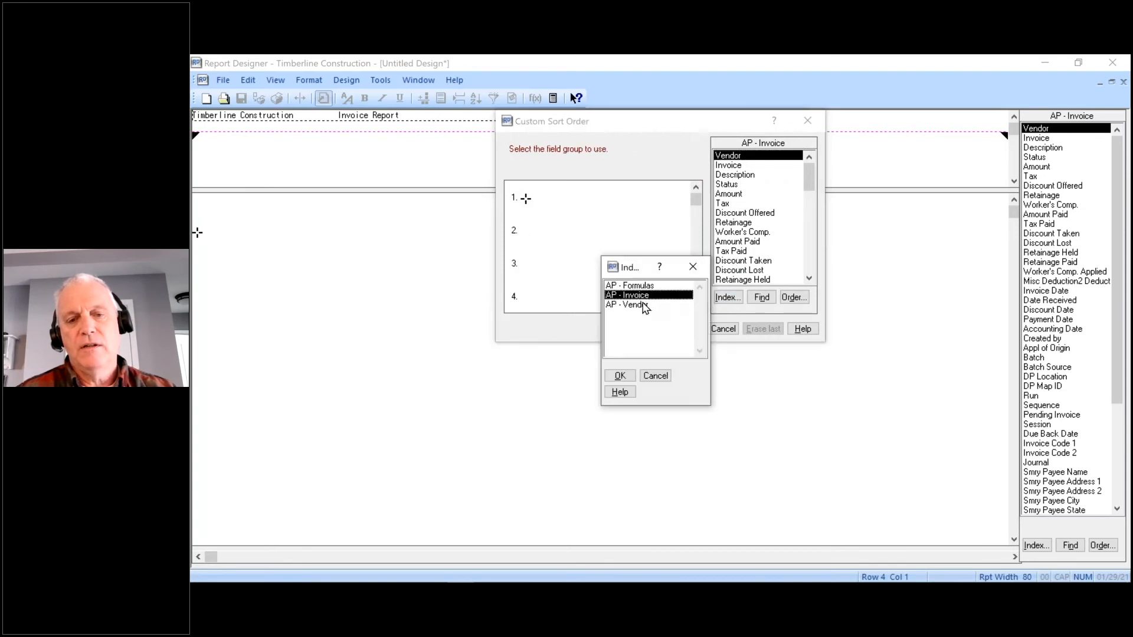
double_click(644, 305)
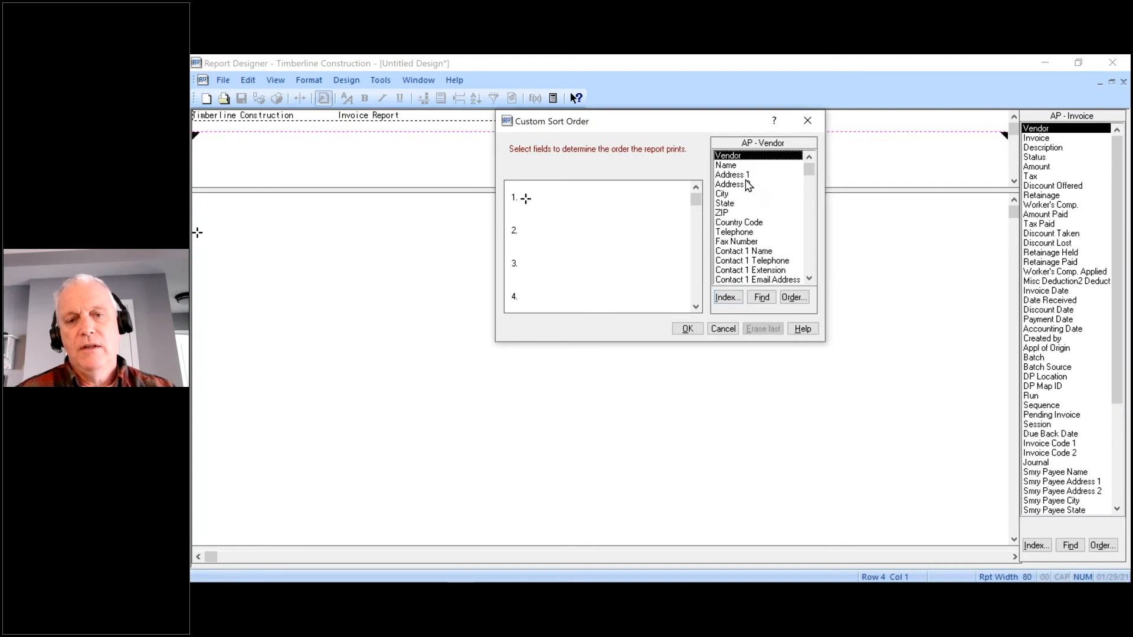
double_click(731, 204)
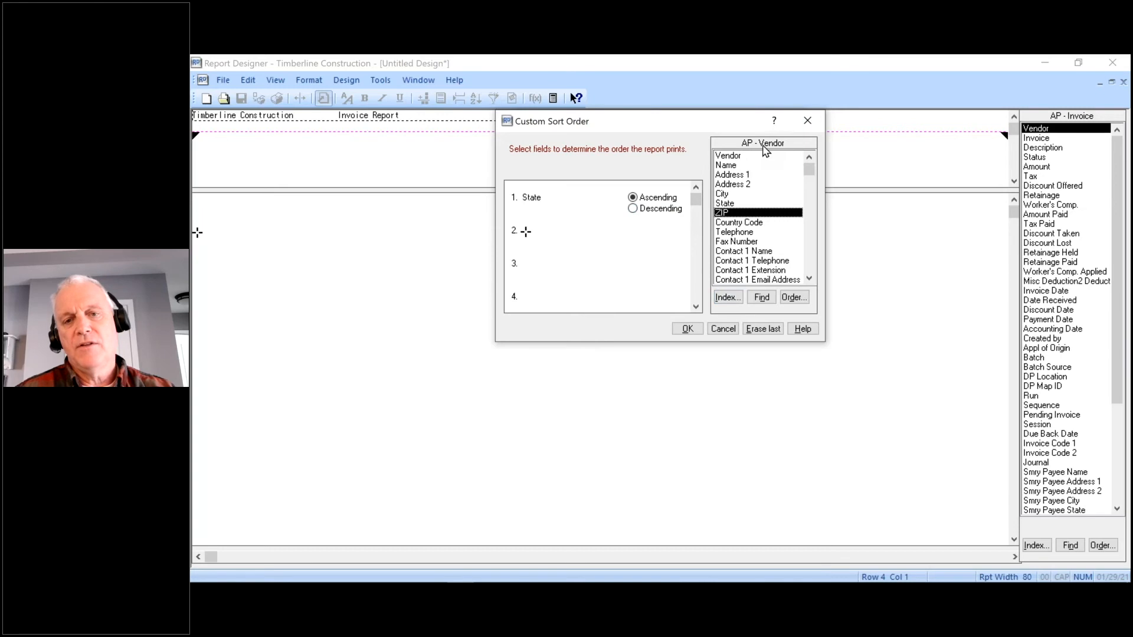
- Add Vendor and Invoice from the AP - Invoice record as the second and third sort levels, and apply the sort order
left_click(726, 297)
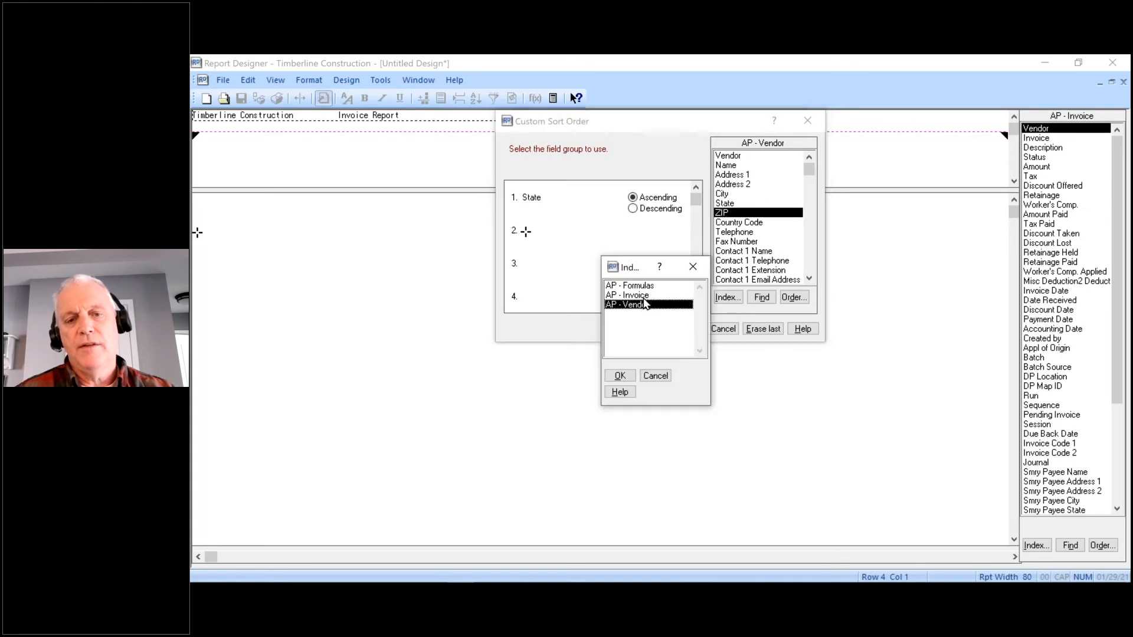
left_click(646, 295)
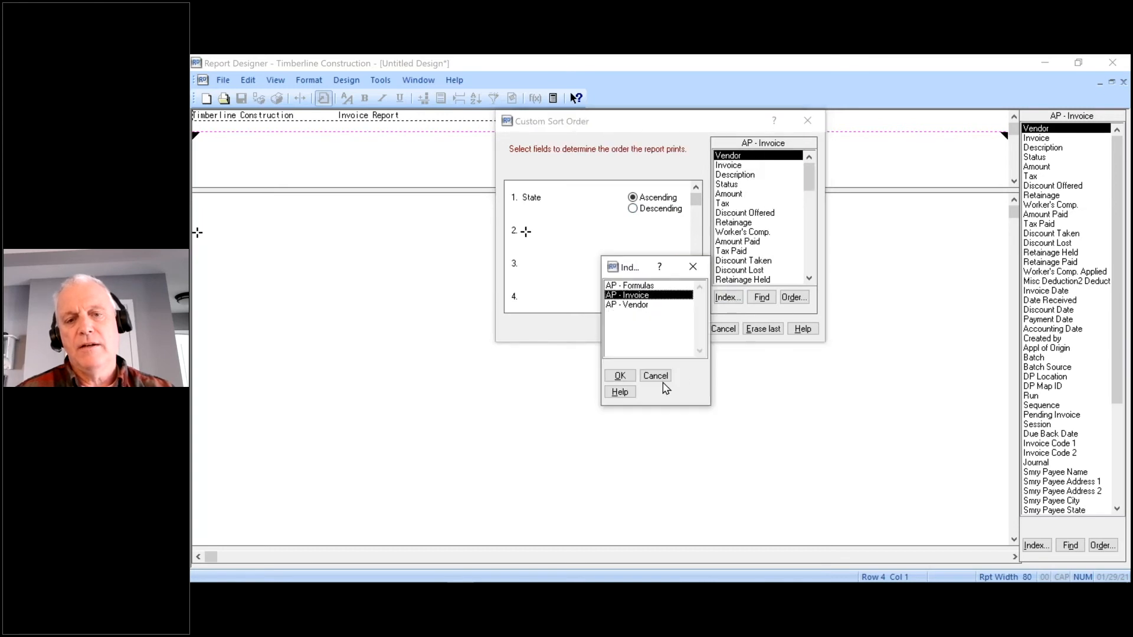
left_click(620, 377)
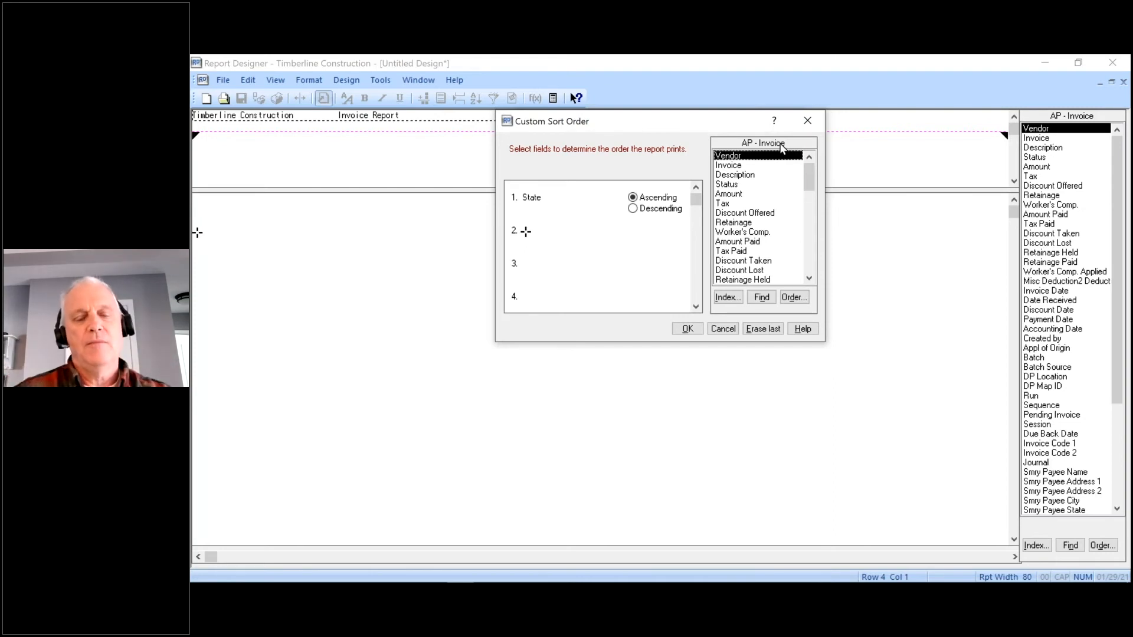
double_click(748, 157)
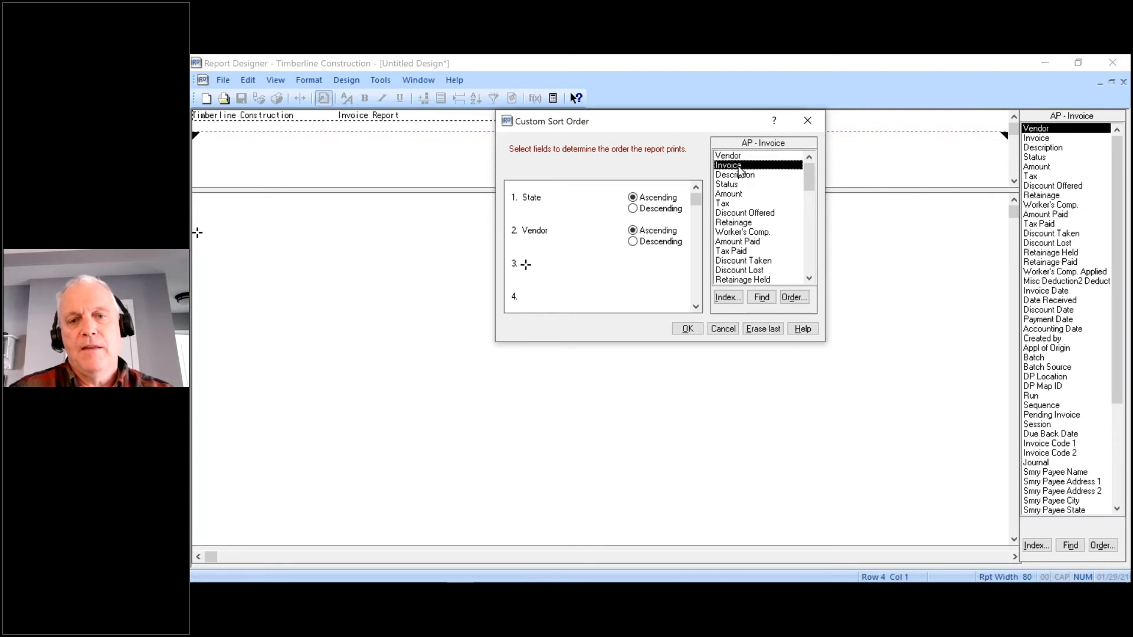
double_click(739, 166)
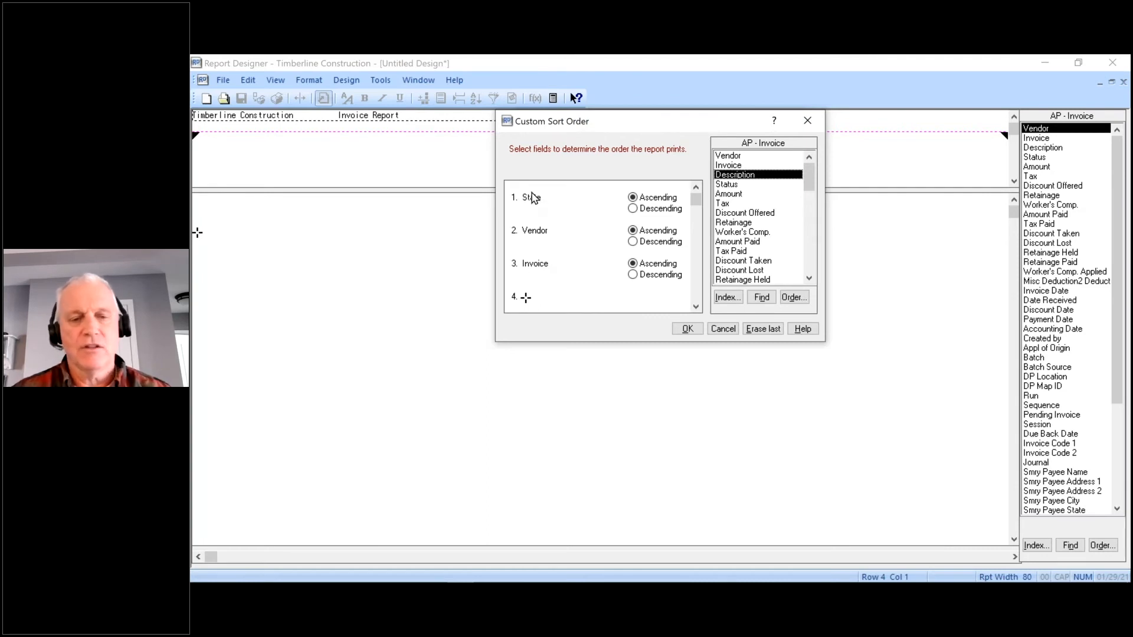
left_click(687, 329)
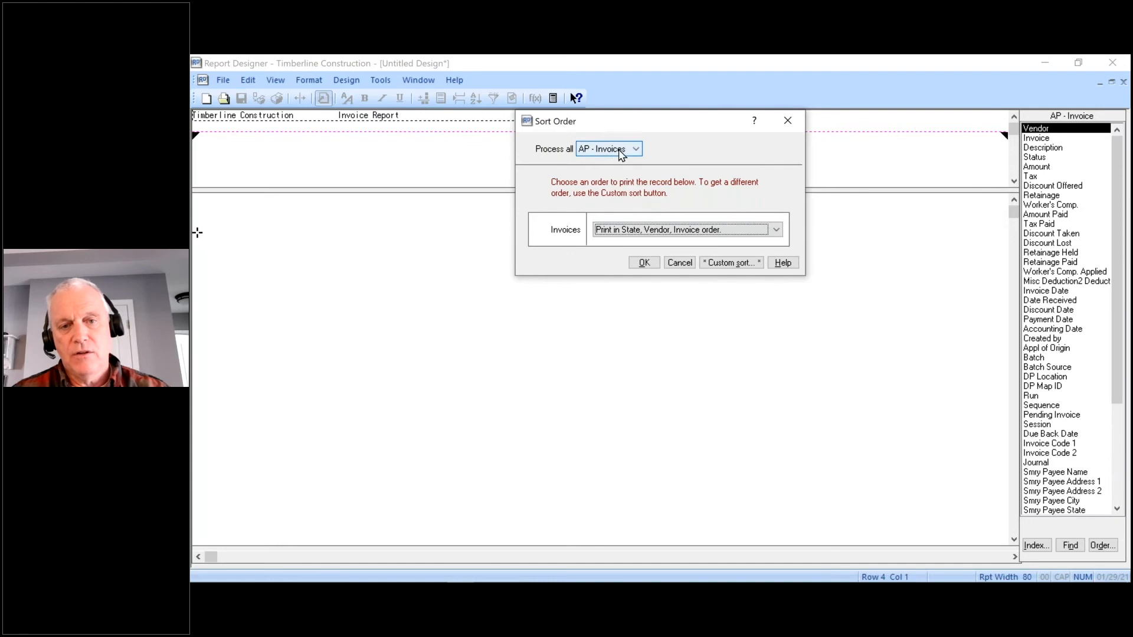
left_click(644, 264)
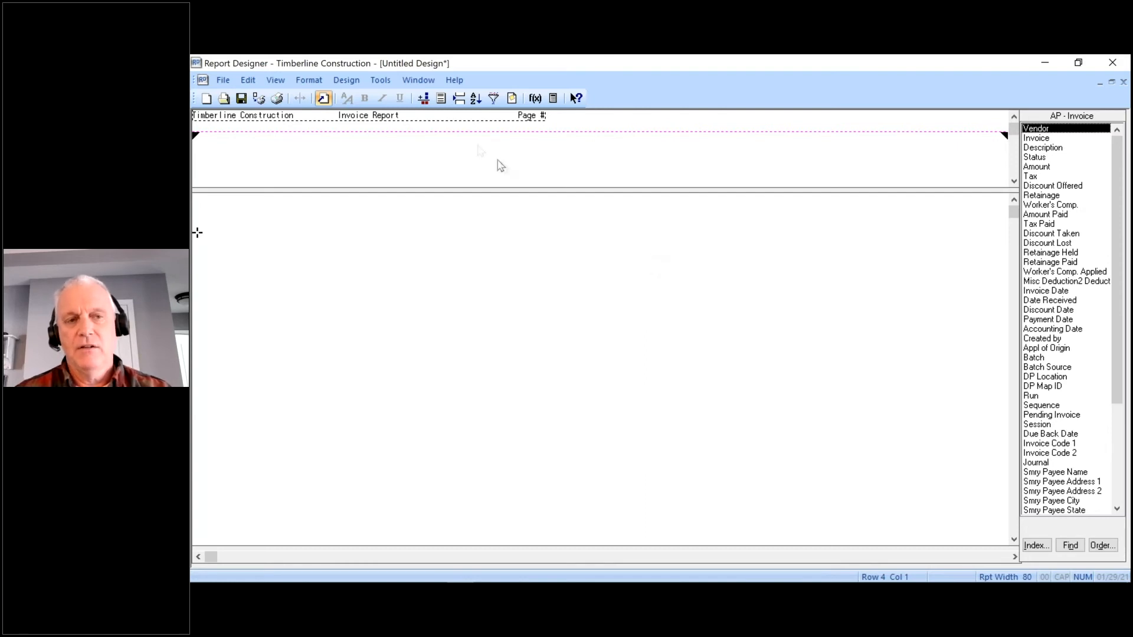
- Review the total levels, summary levels and total indicator options for the report, leaving them without applying changes
left_click(346, 81)
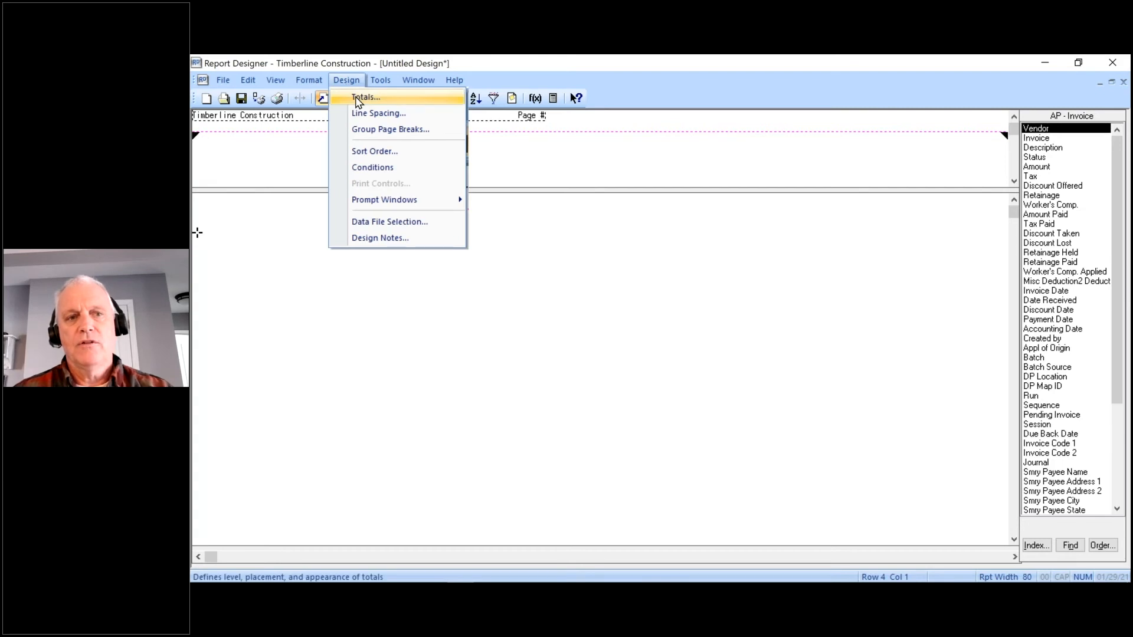
left_click(360, 99)
left_click(567, 287)
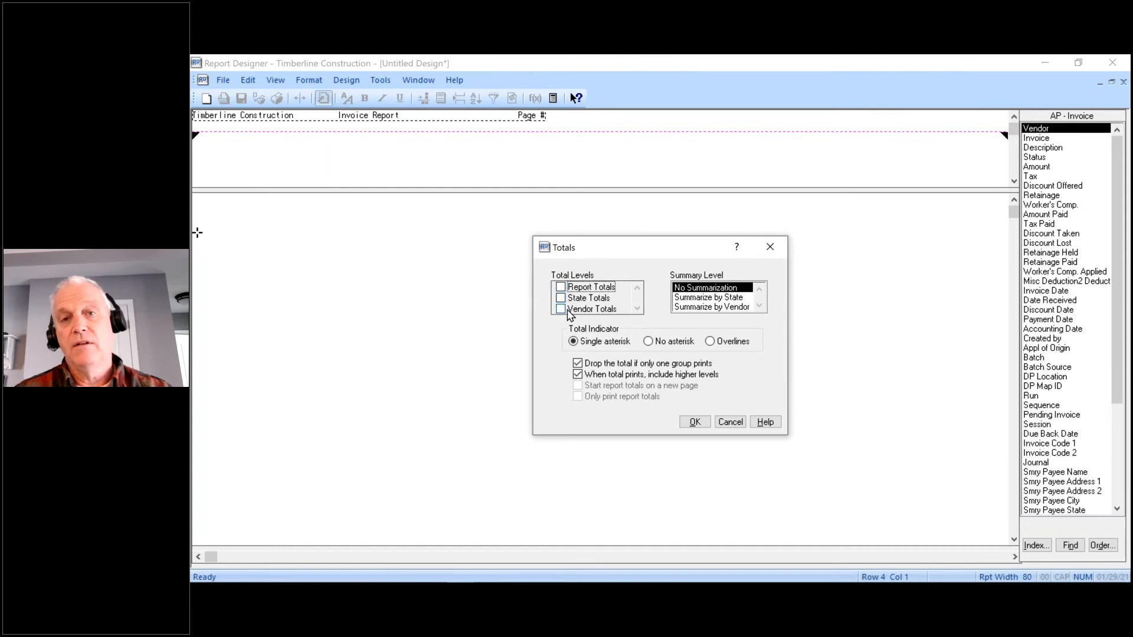
left_click(730, 422)
left_click(346, 80)
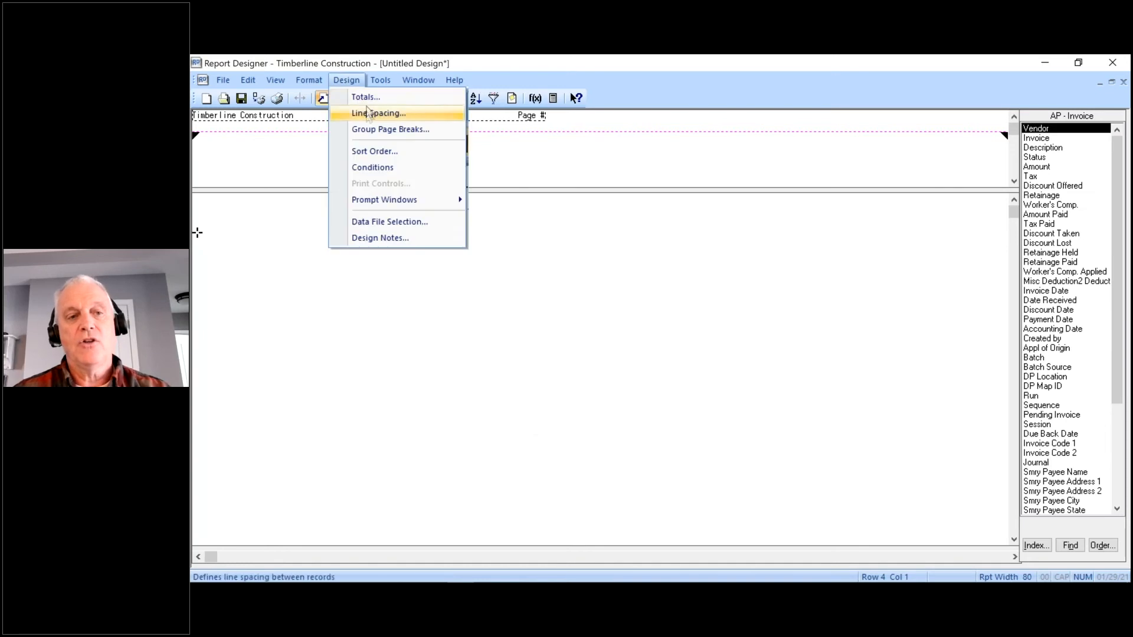
left_click(366, 97)
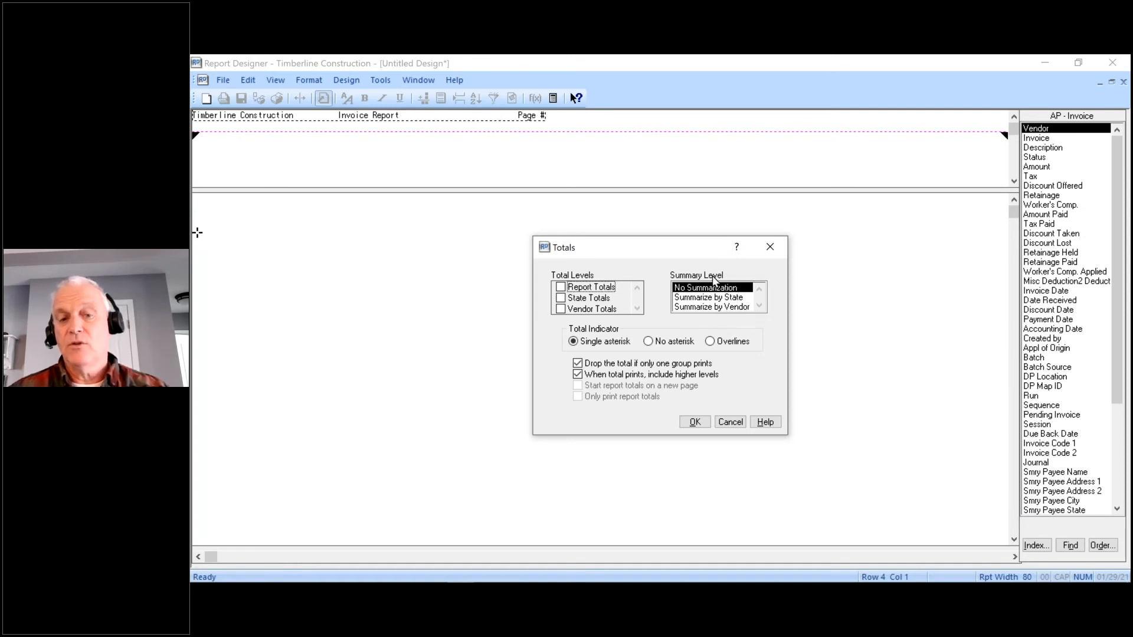
left_click(732, 422)
- Review the line spacing options and the unconditional and conditional group page break options without applying changes
left_click(347, 81)
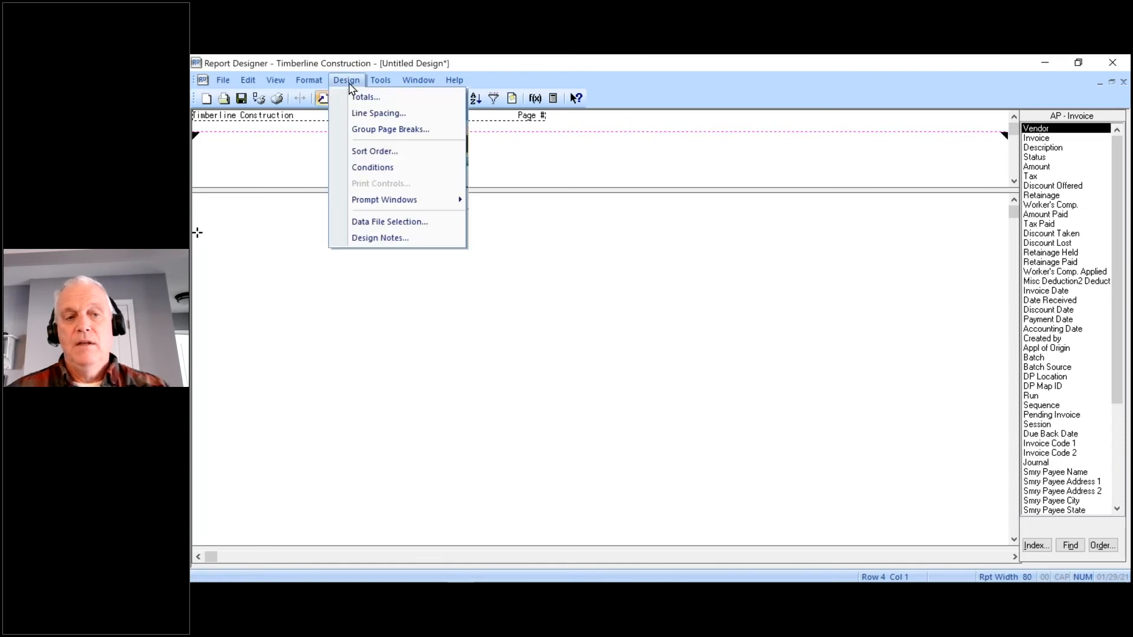
left_click(364, 115)
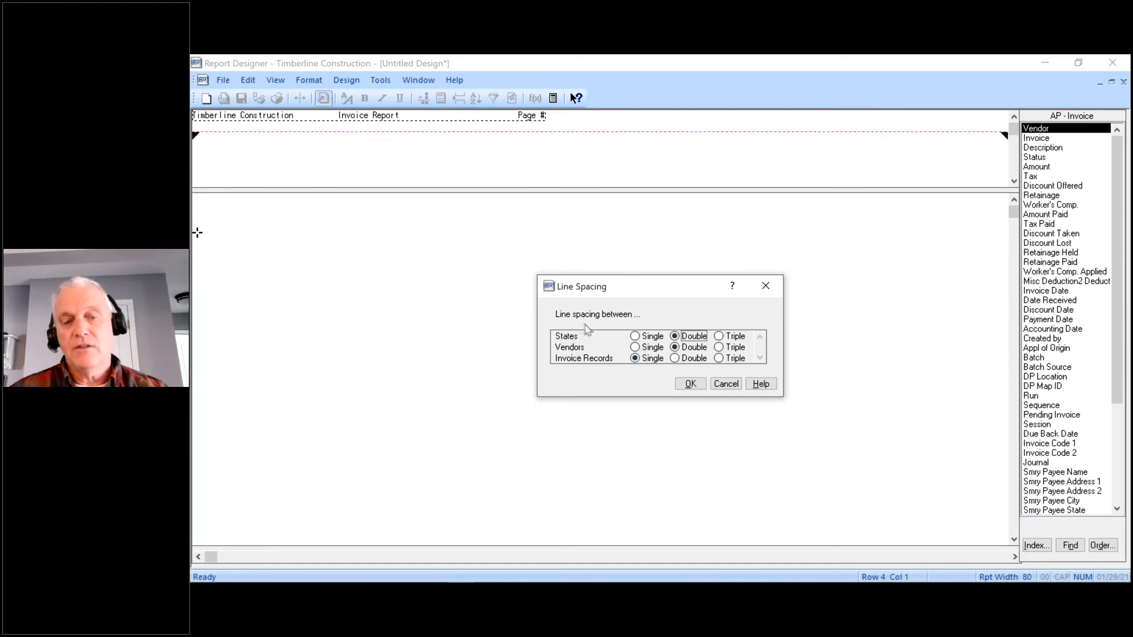
left_click(726, 383)
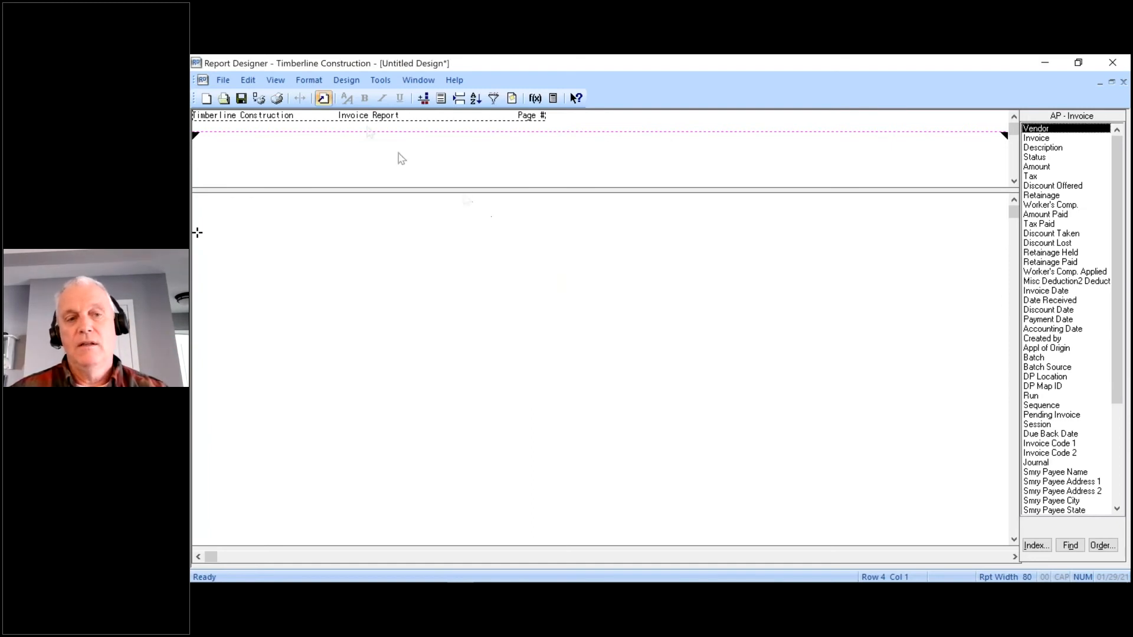
left_click(346, 81)
left_click(363, 130)
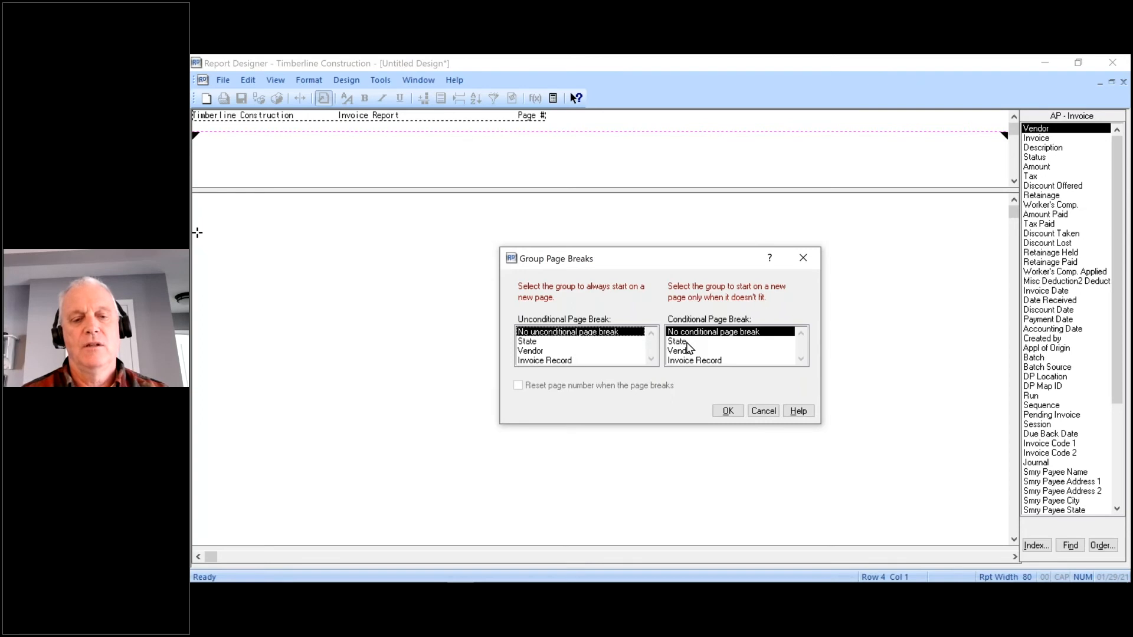
left_click(767, 412)
left_click(346, 82)
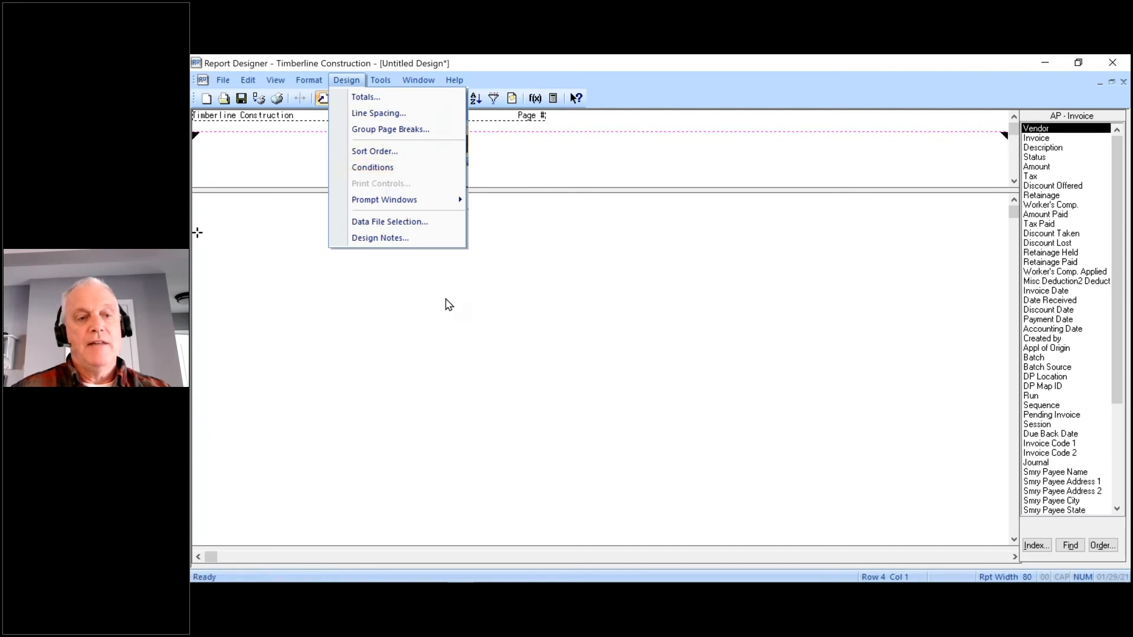
left_click(480, 326)
left_click_drag(753, 318, 760, 319)
left_click_drag(645, 317, 655, 308)
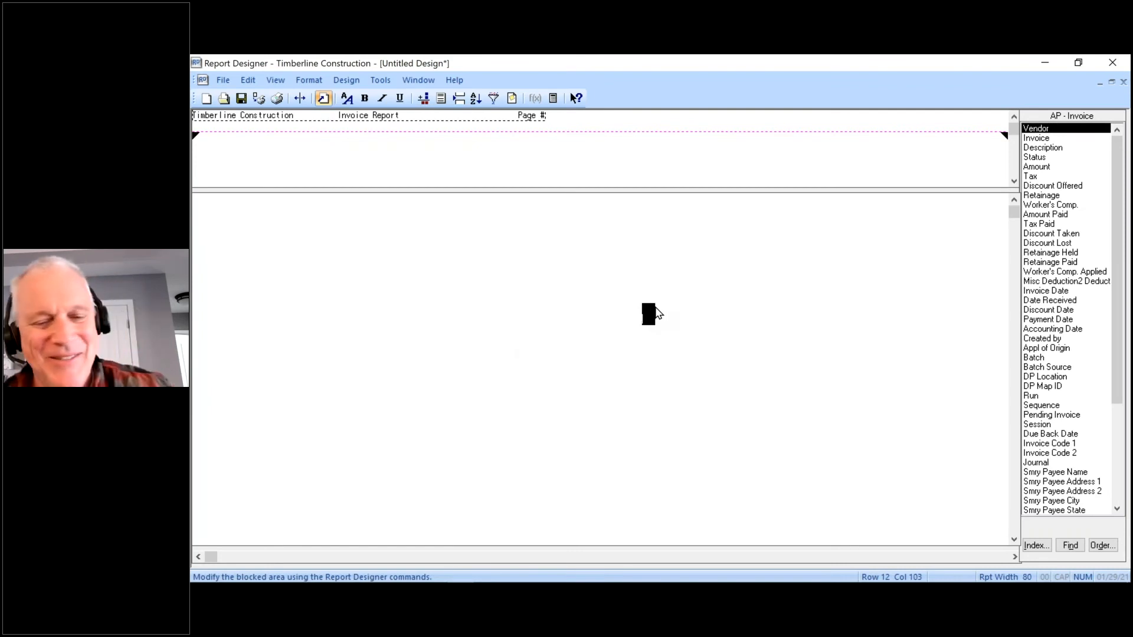
left_click(335, 309)
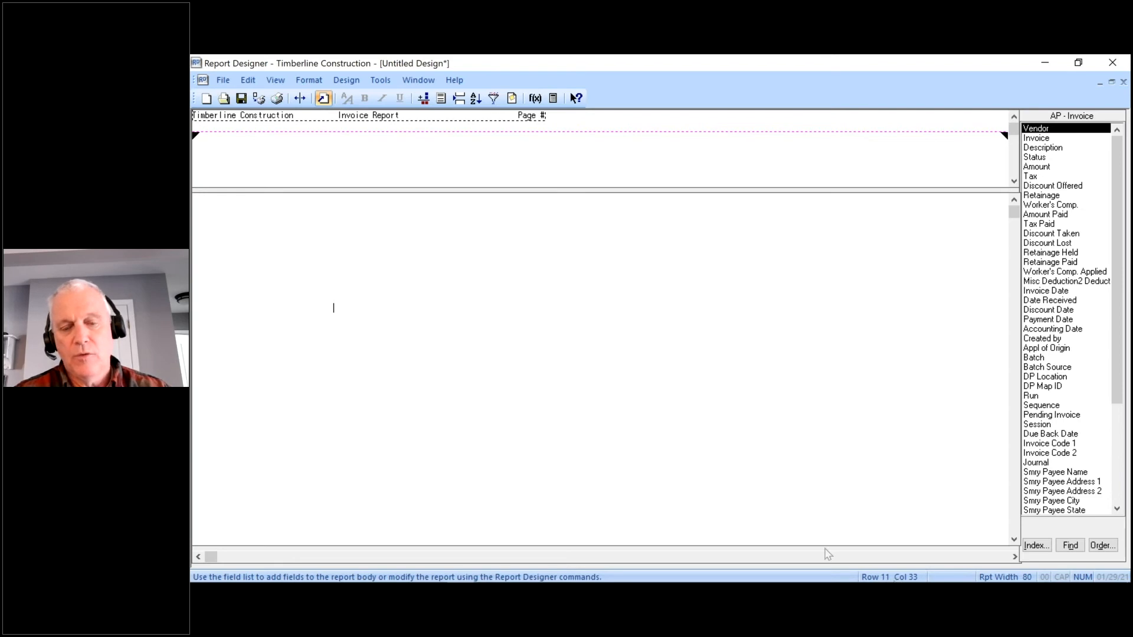
- Add the State field from the AP - Vendor record to the report body at row 4, column 1
left_click(224, 243)
left_click(199, 244)
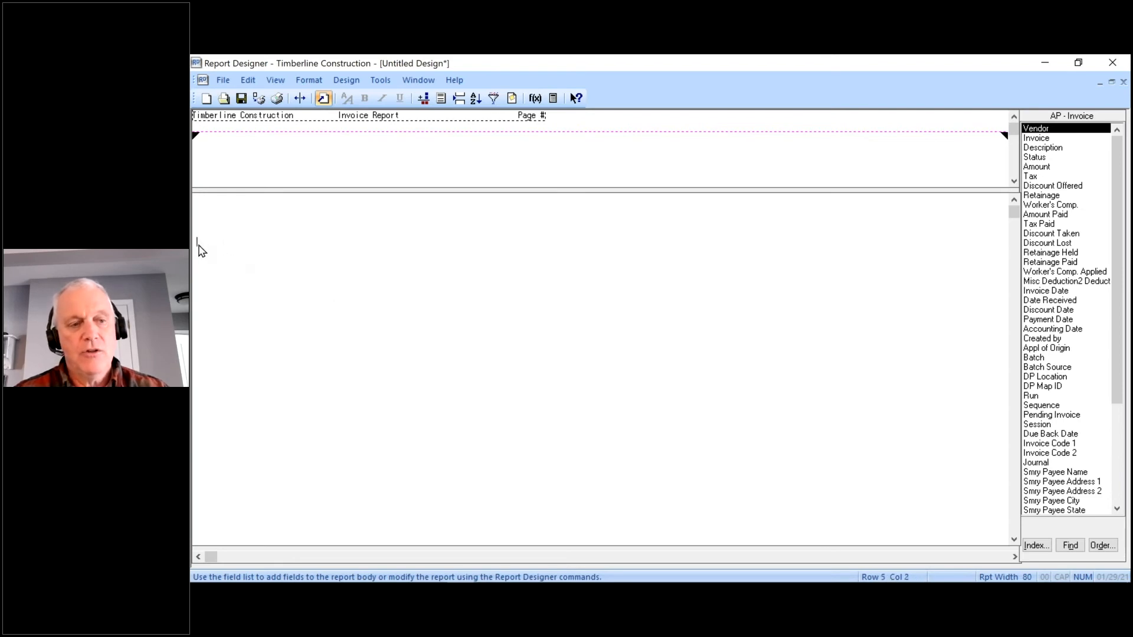
left_click(196, 236)
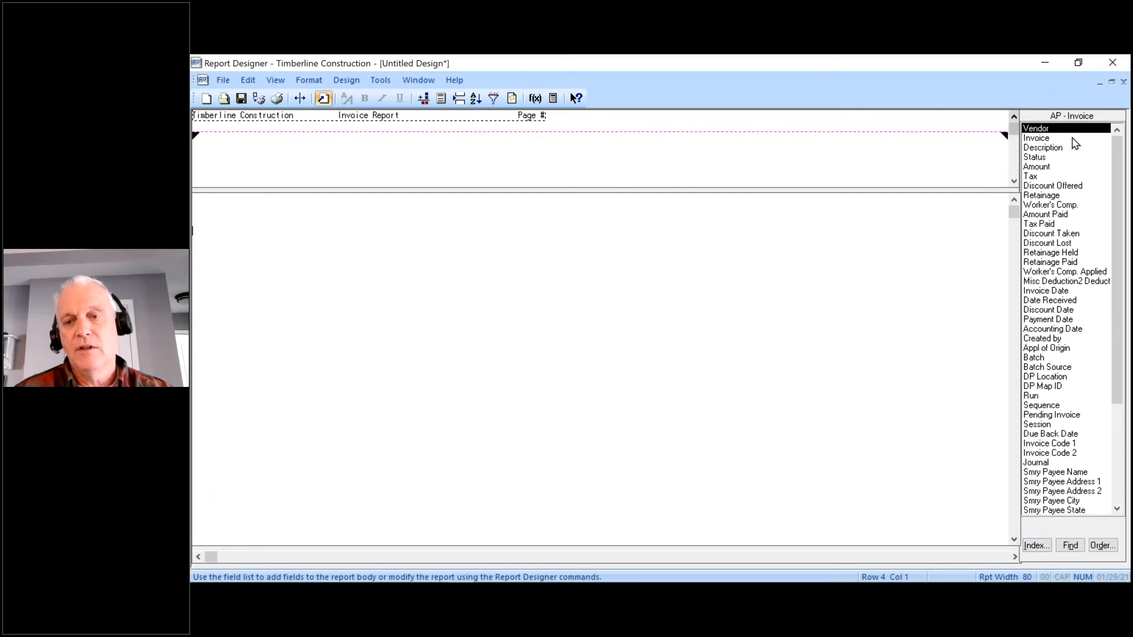
left_click(1036, 546)
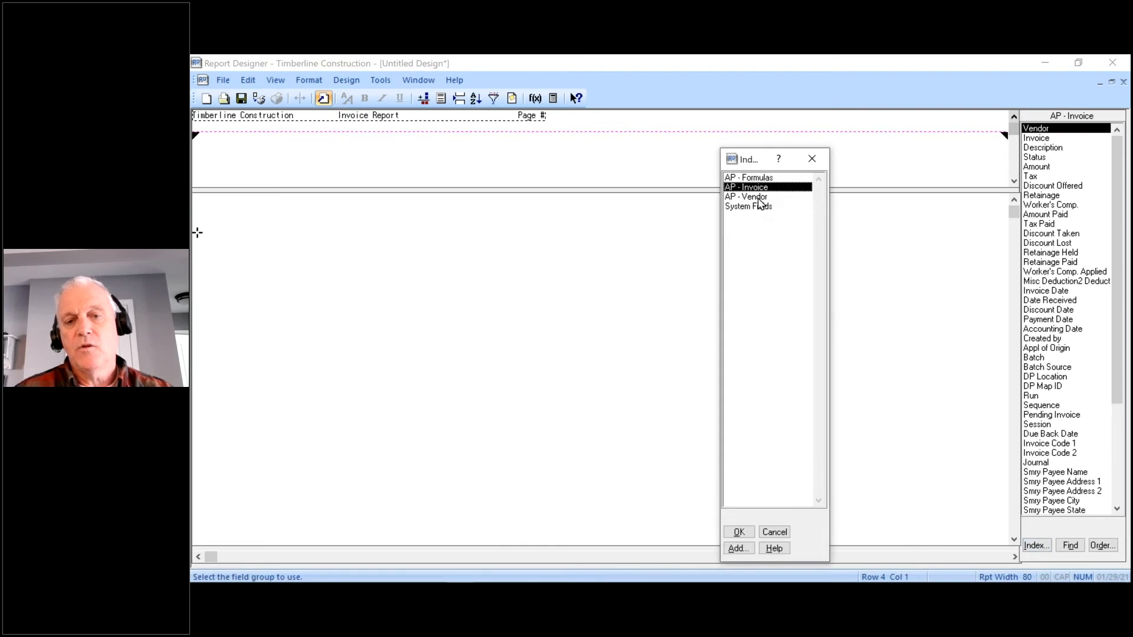
double_click(759, 199)
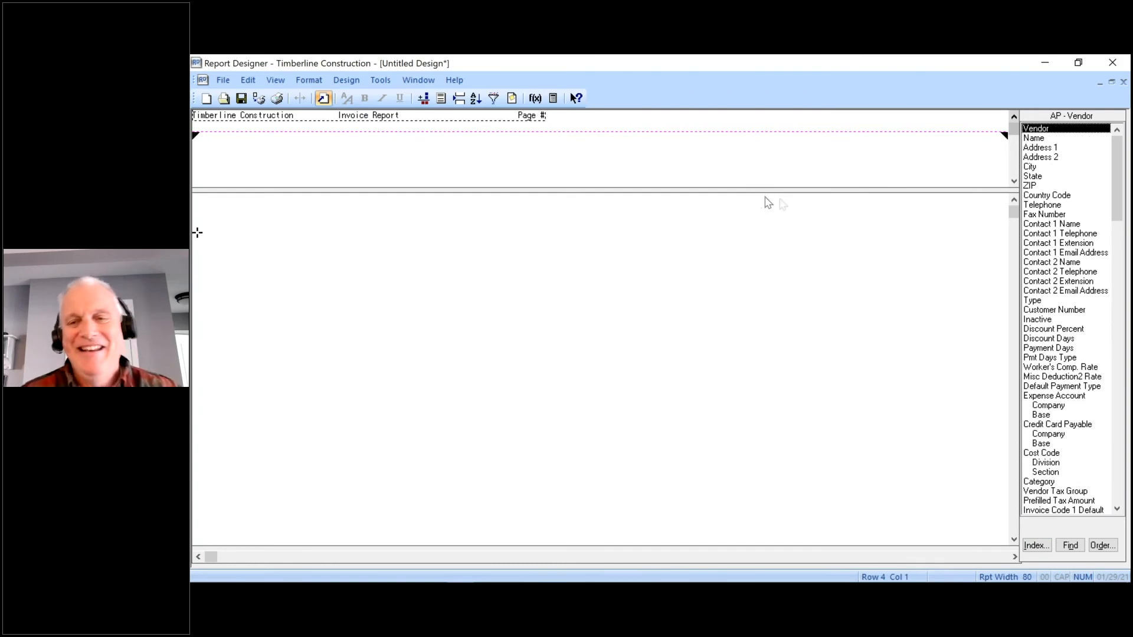
double_click(1032, 177)
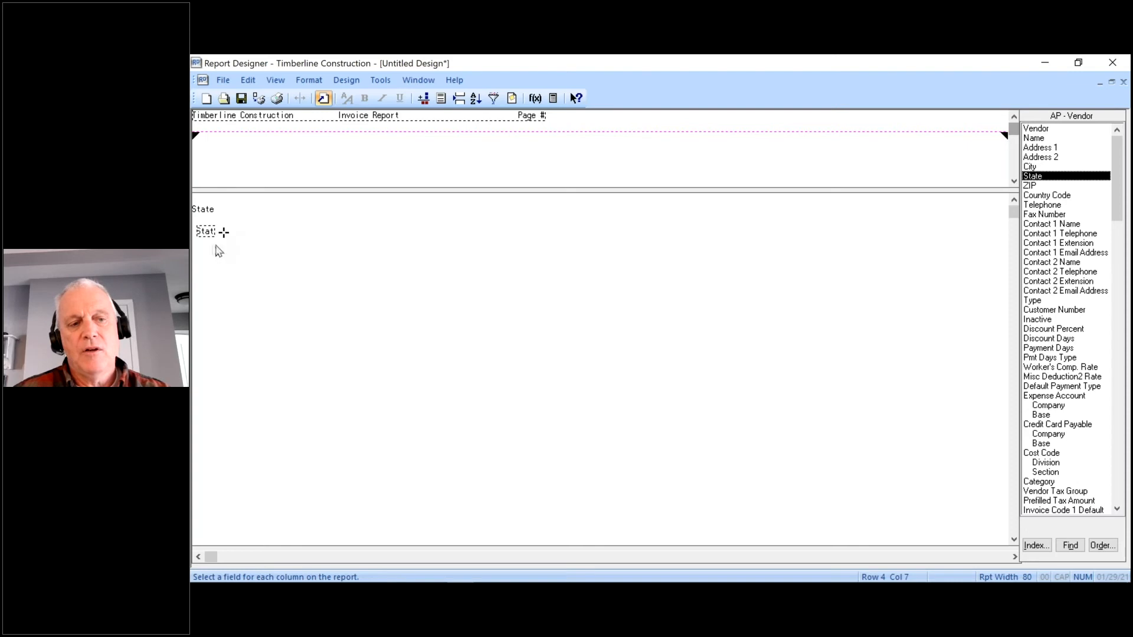
- Add the Vendor field from the AP - Invoice record at row 5, column 6, below the State field
left_click(216, 245)
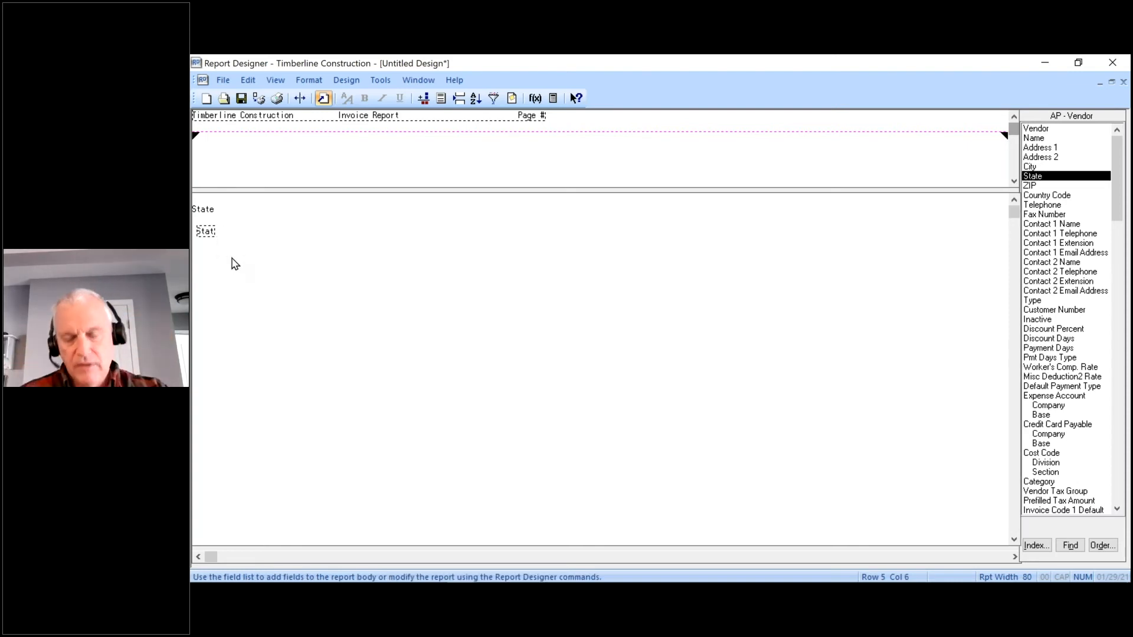
left_click(1029, 546)
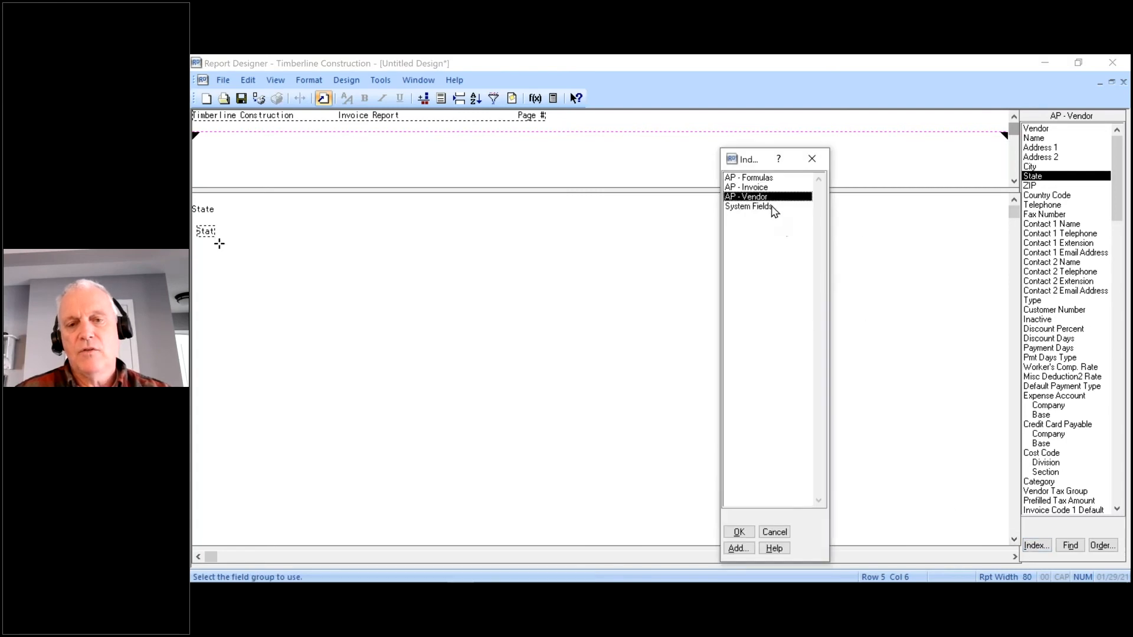
double_click(756, 187)
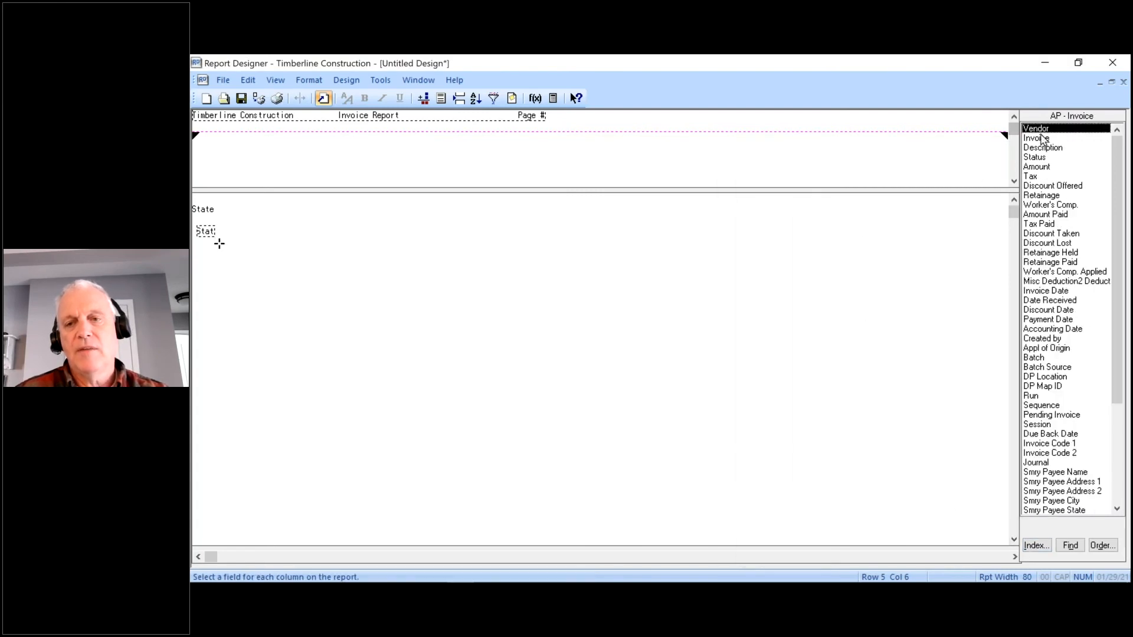
double_click(1040, 130)
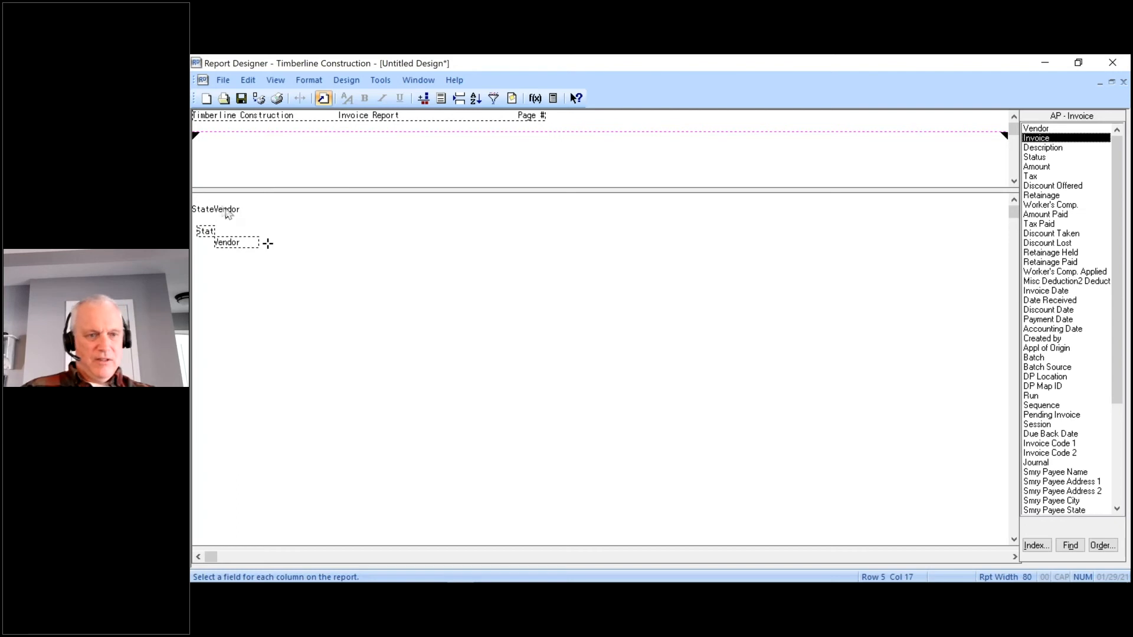
- Delete the Vendor field and its column heading from the report body
left_click(241, 244)
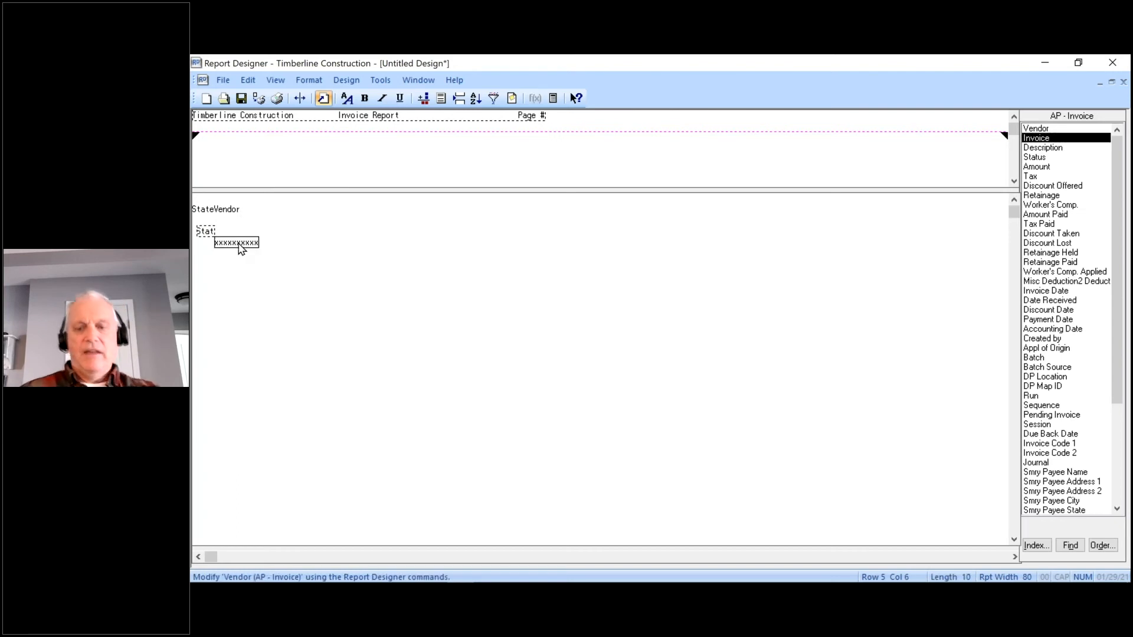
key("Delete")
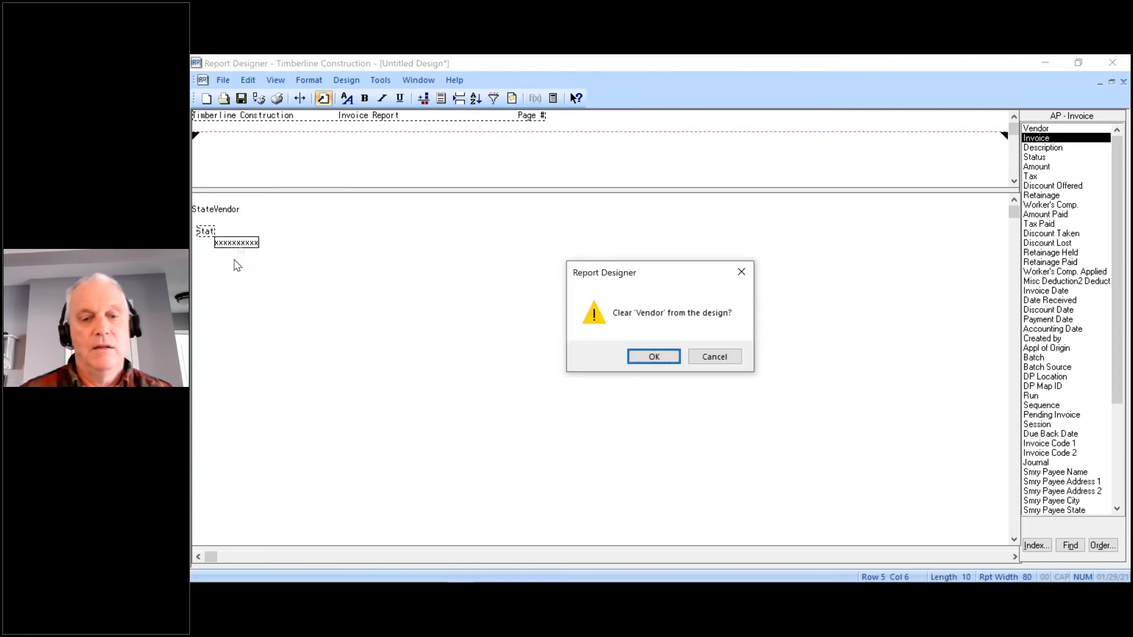
left_click(654, 357)
left_click(241, 207)
left_click_drag(238, 218, 219, 225)
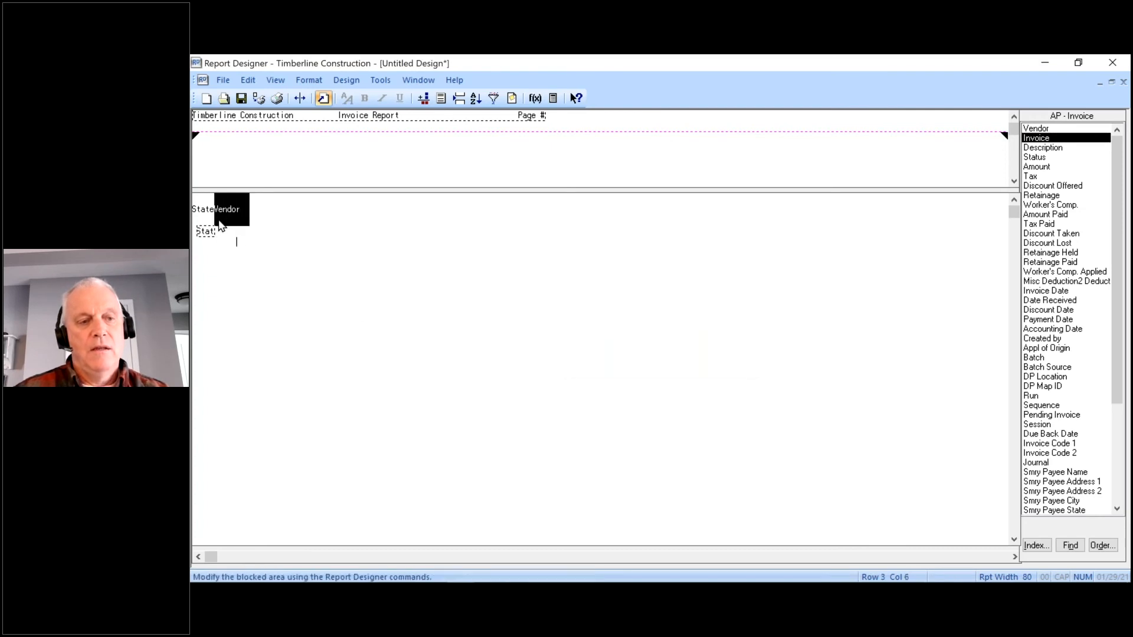
key("Delete")
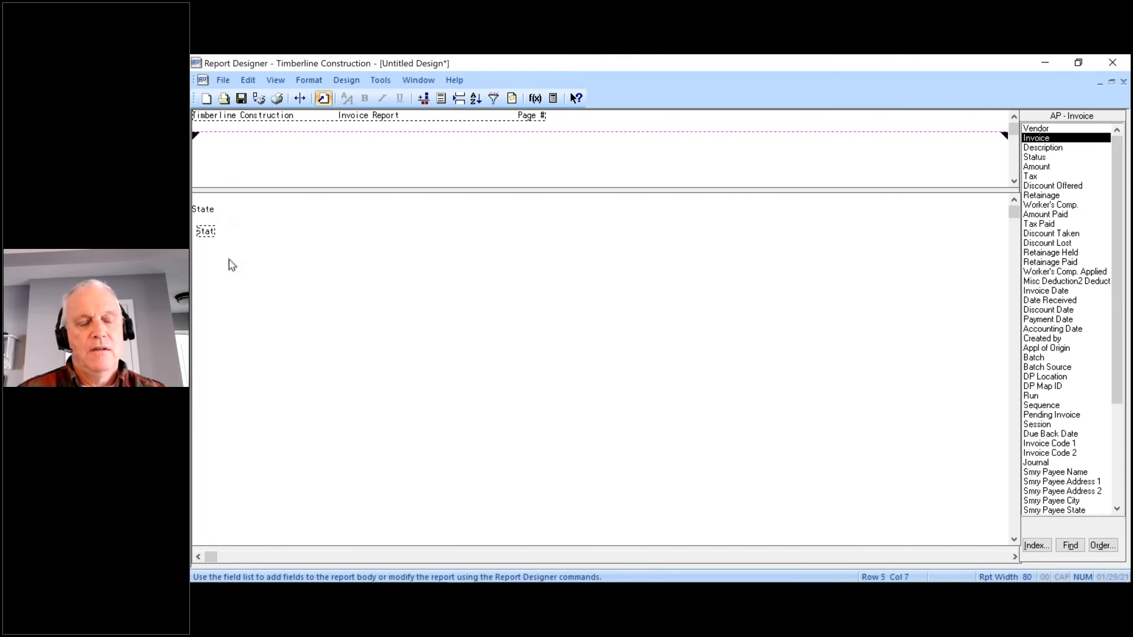
- Add Vendor from AP - Invoice at row 5, column 8, and Name from AP - Vendor beside it
left_click(224, 247)
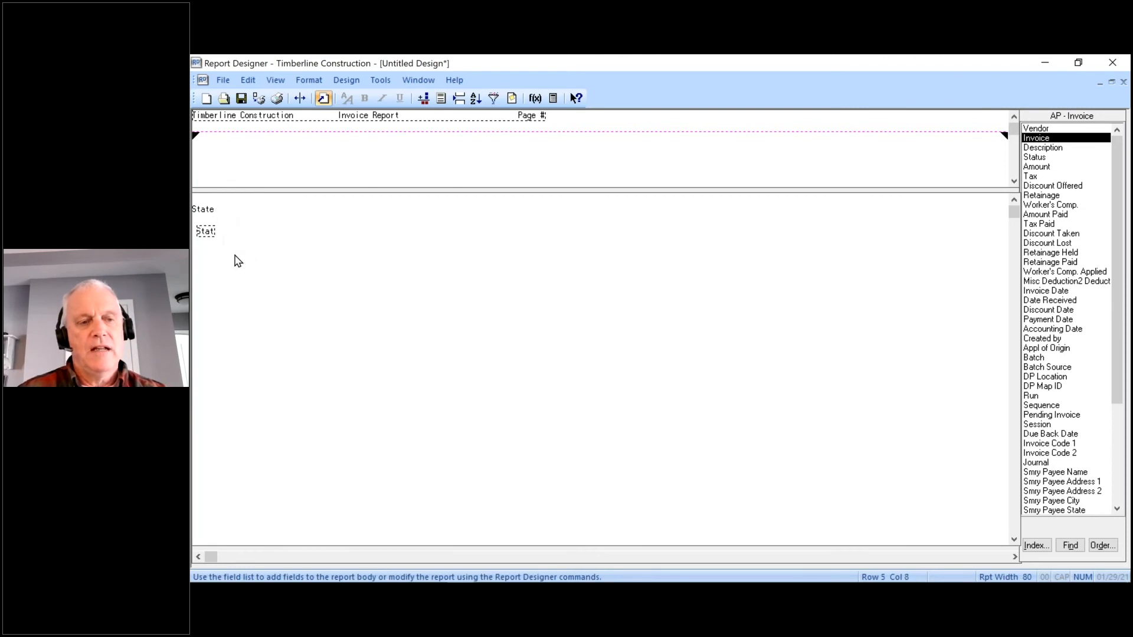
double_click(1036, 131)
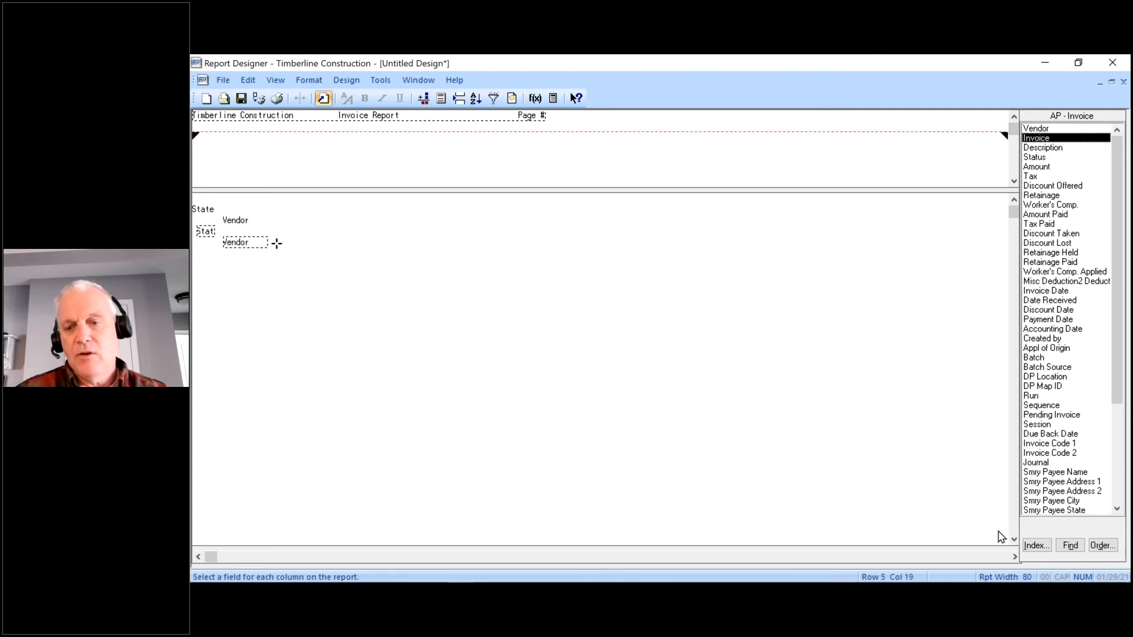
left_click(1034, 549)
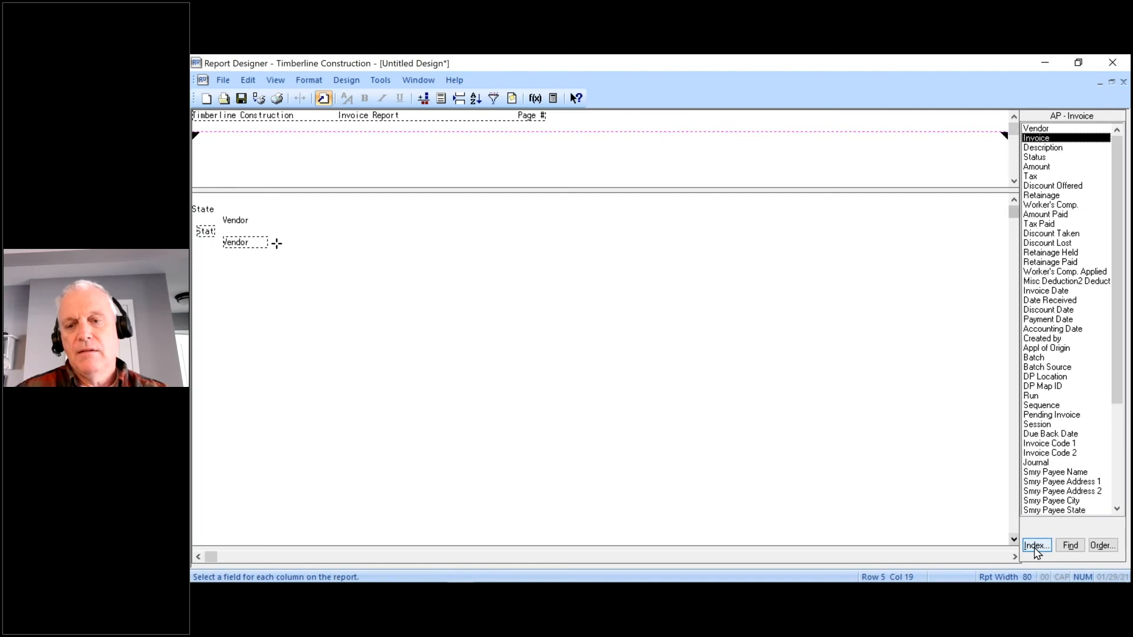
double_click(750, 197)
left_click(1031, 138)
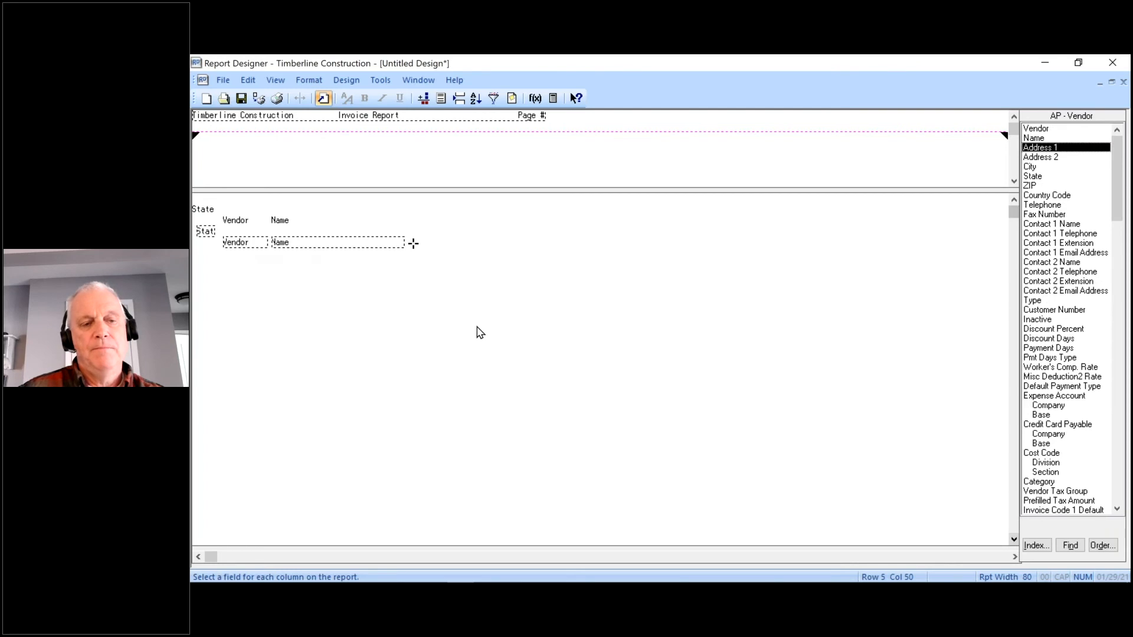
- Add Invoice, Description and Amount from the AP - Invoice record on row 6, starting beneath the end of the Name field
left_click(366, 259)
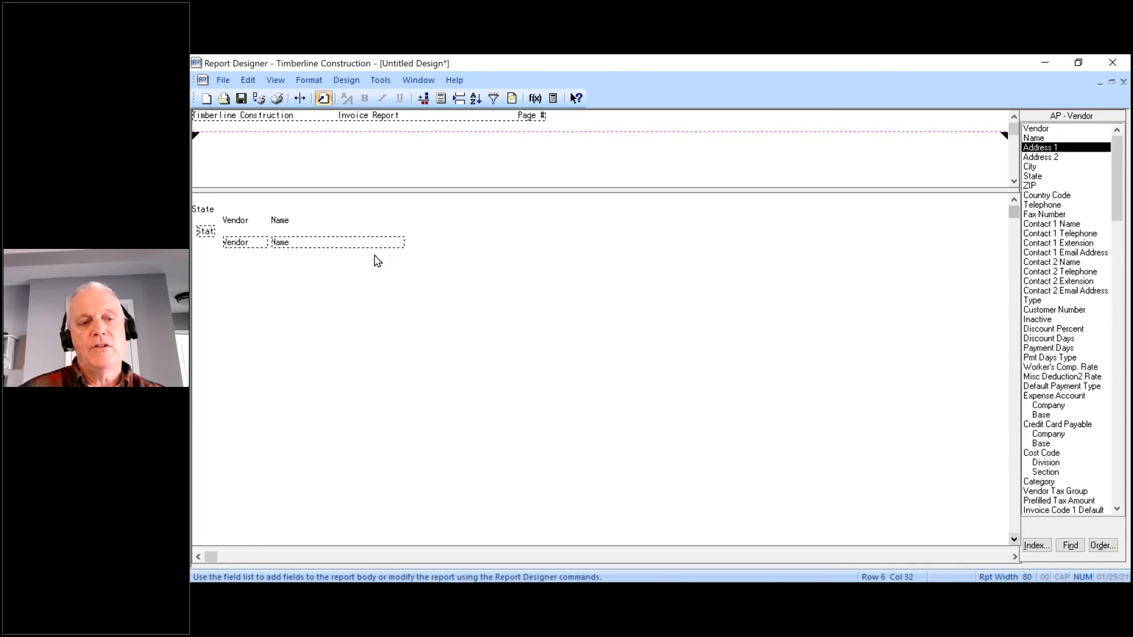
left_click(1037, 551)
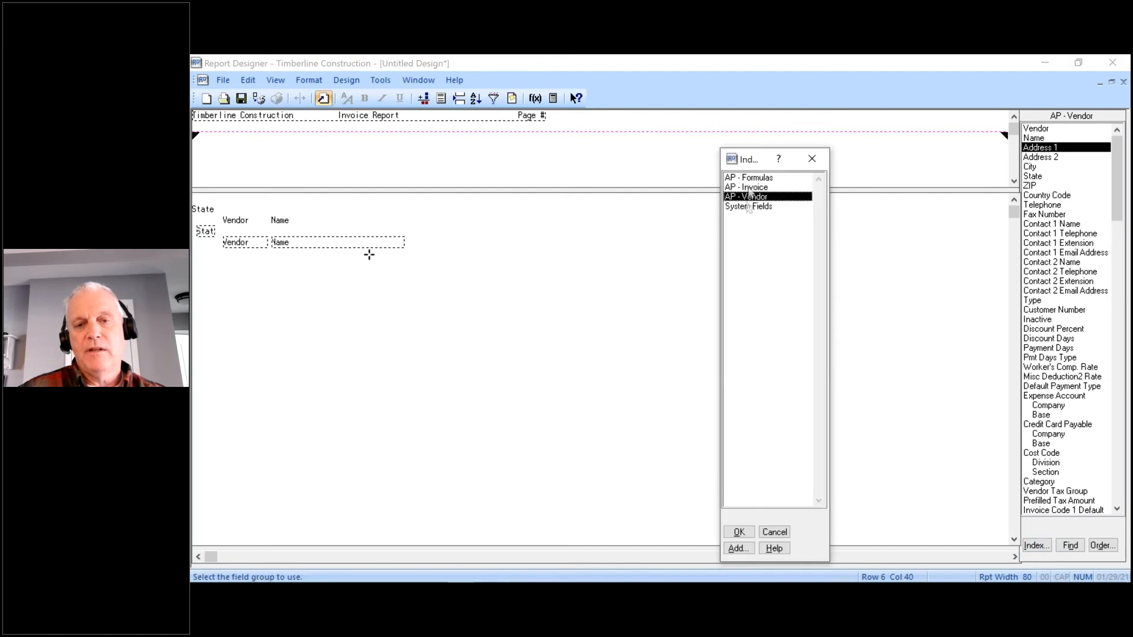
double_click(748, 188)
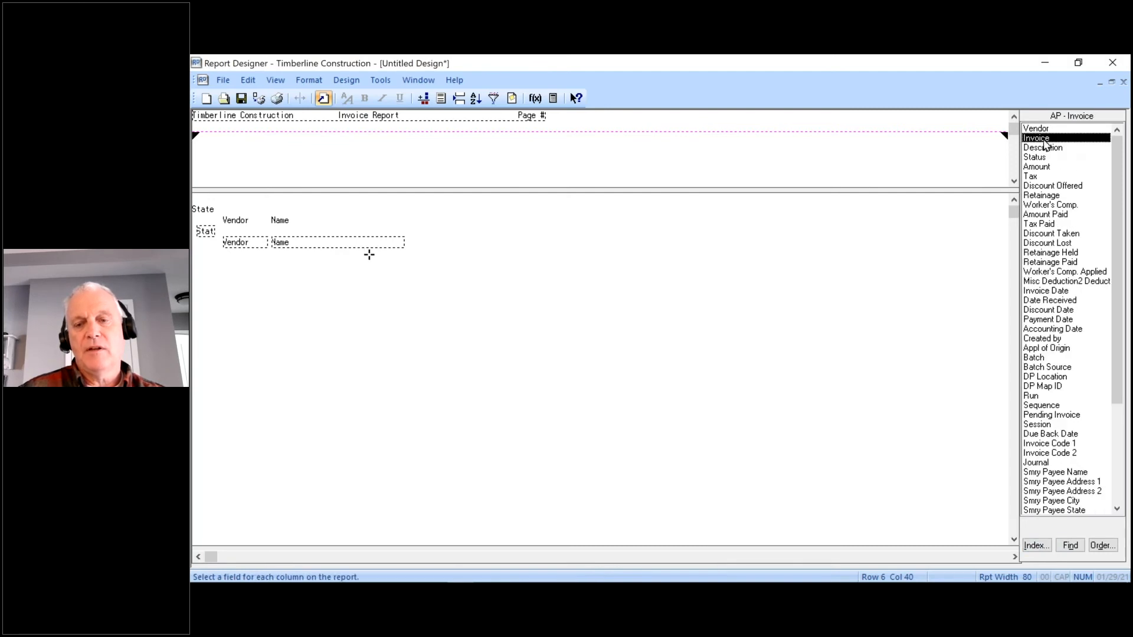
double_click(1042, 140)
double_click(1045, 149)
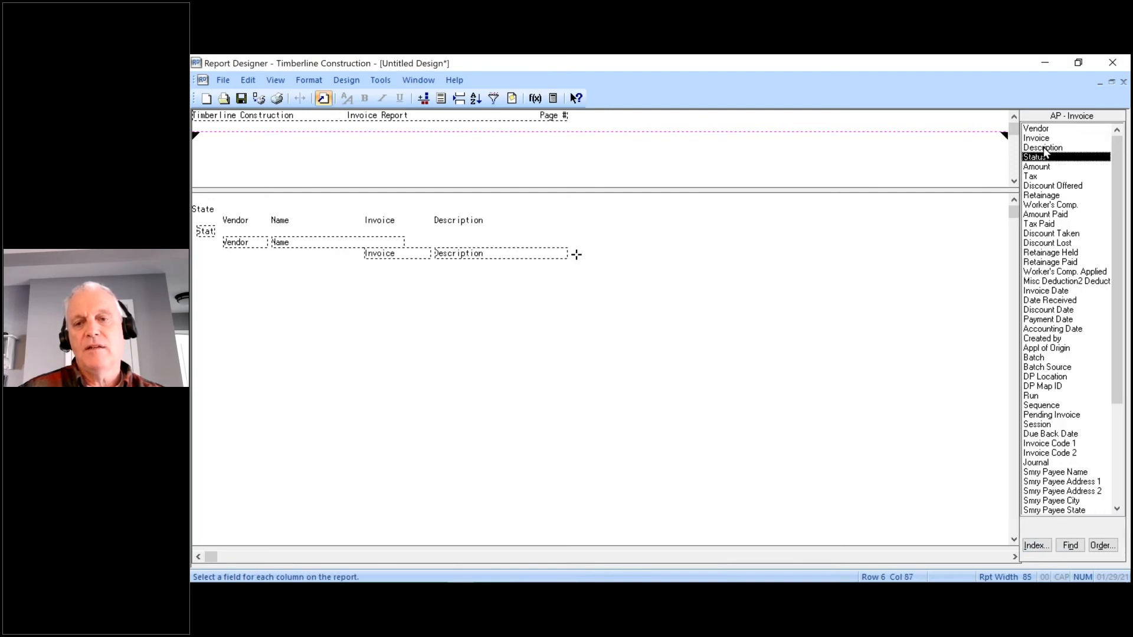
double_click(1035, 167)
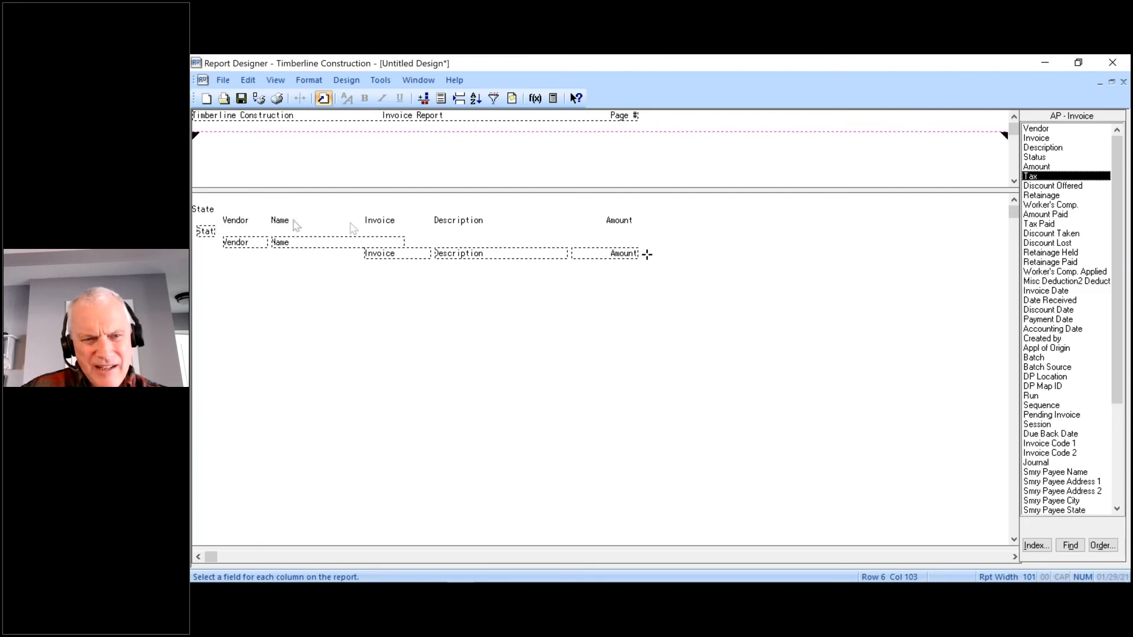
- Move the Vendor, Name, Invoice, Description and Amount headings up to row 2 beside the State heading, shifted one column right
left_click_drag(649, 228, 231, 225)
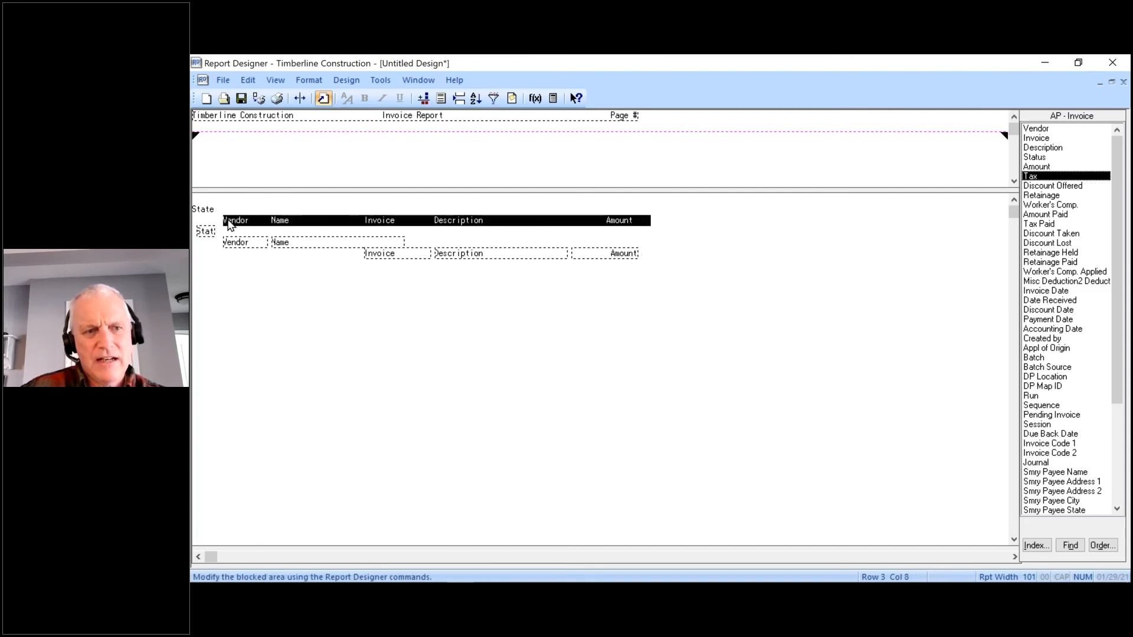
left_click(249, 221)
key("Up")
left_click_drag(248, 220, 255, 220)
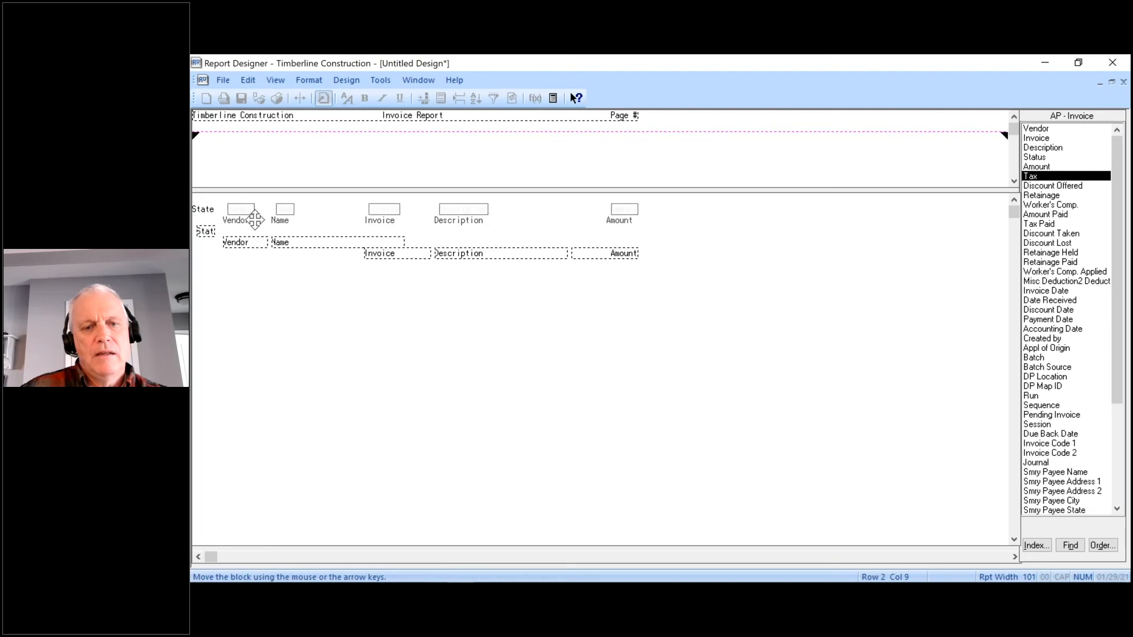
left_click(255, 220)
left_click(381, 379)
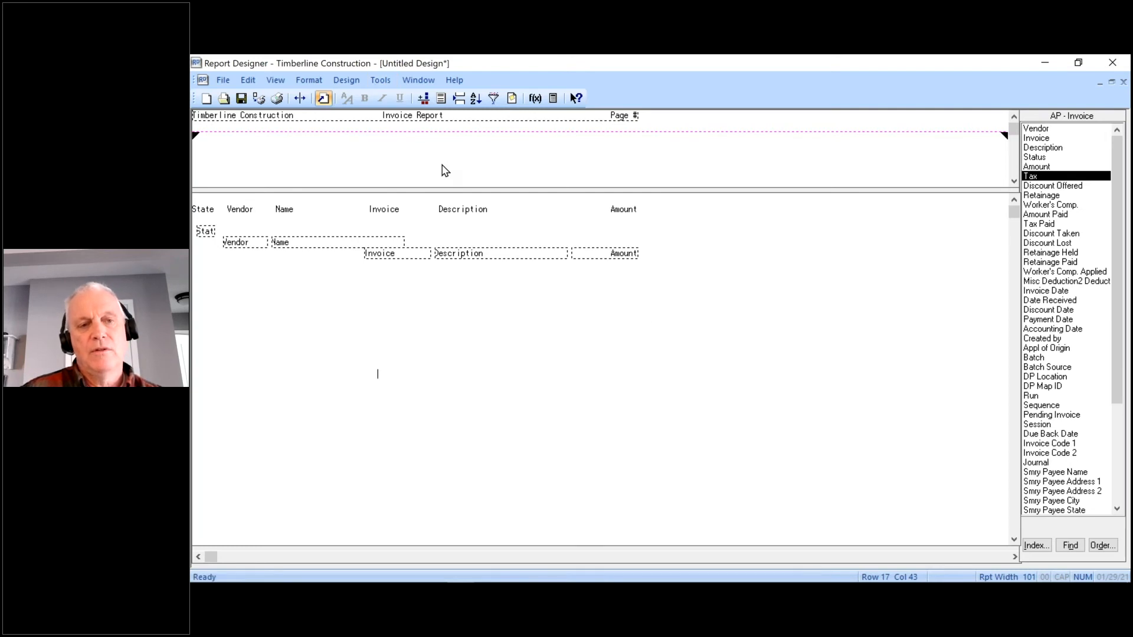
- Turn on Report Totals, State Totals and Vendor Totals for the report, with no summarization and a single asterisk indicator
left_click(342, 87)
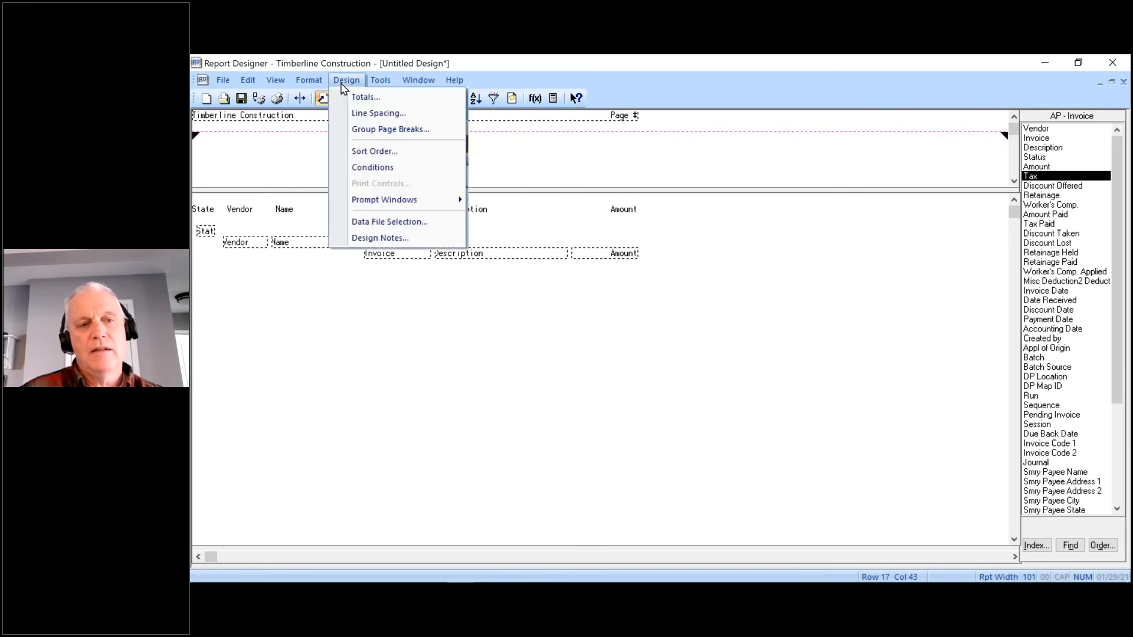
left_click(349, 97)
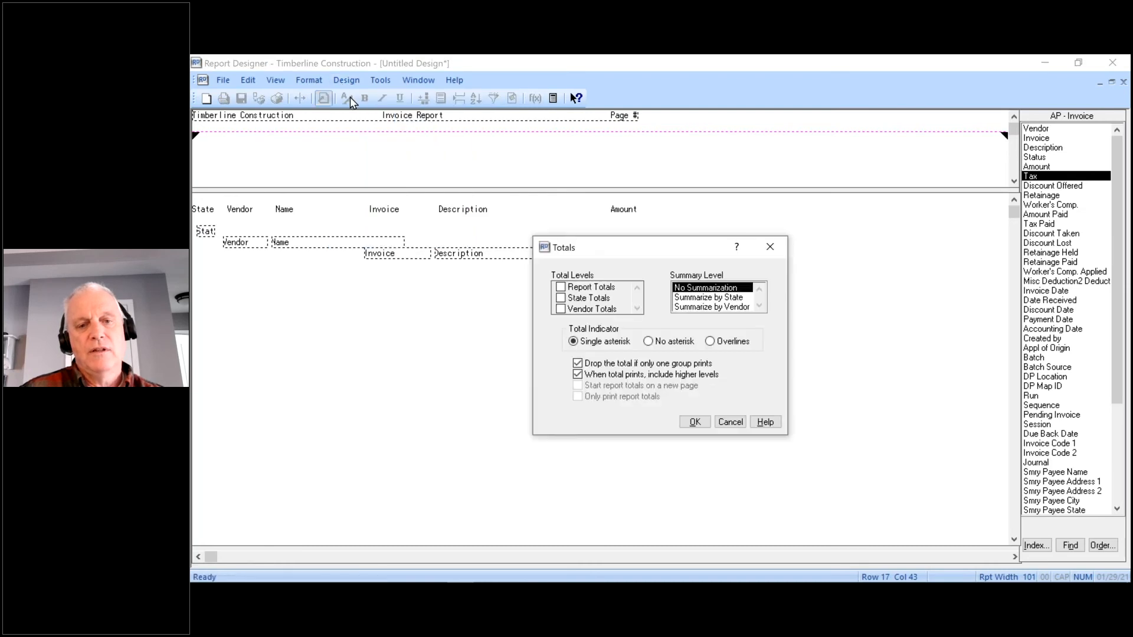
left_click(560, 289)
left_click(560, 289)
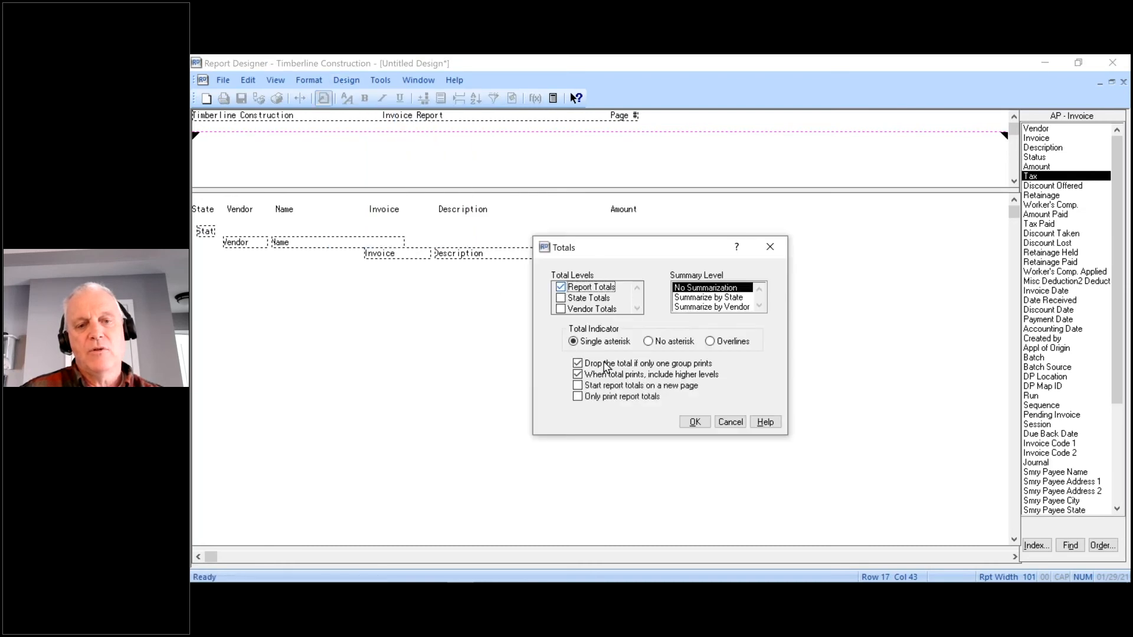
left_click(561, 298)
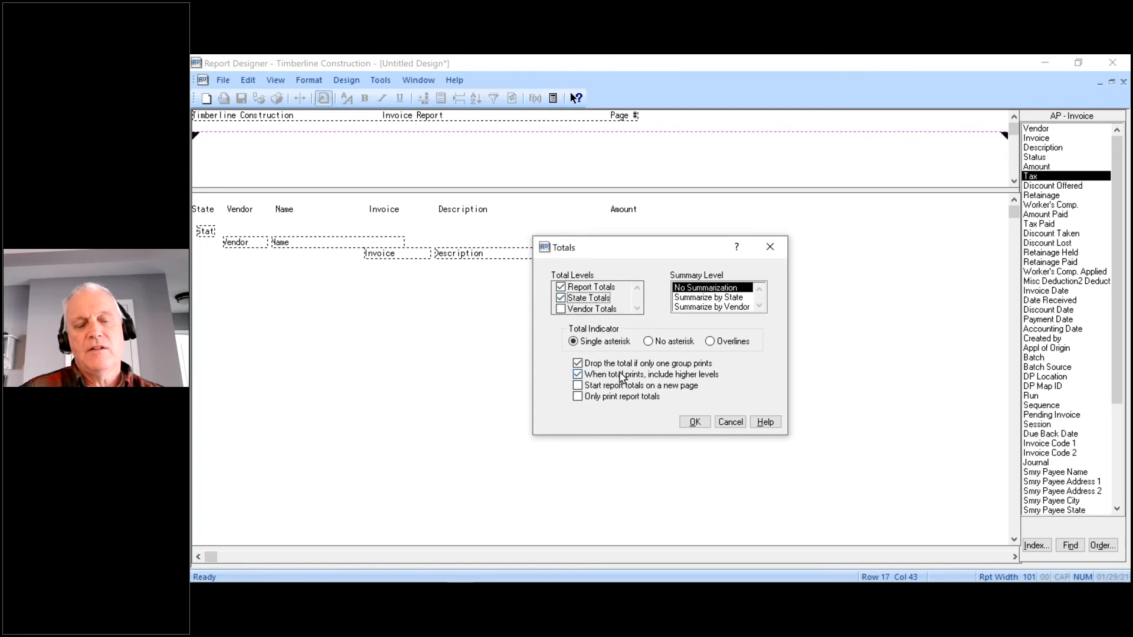
left_click(567, 311)
left_click(564, 311)
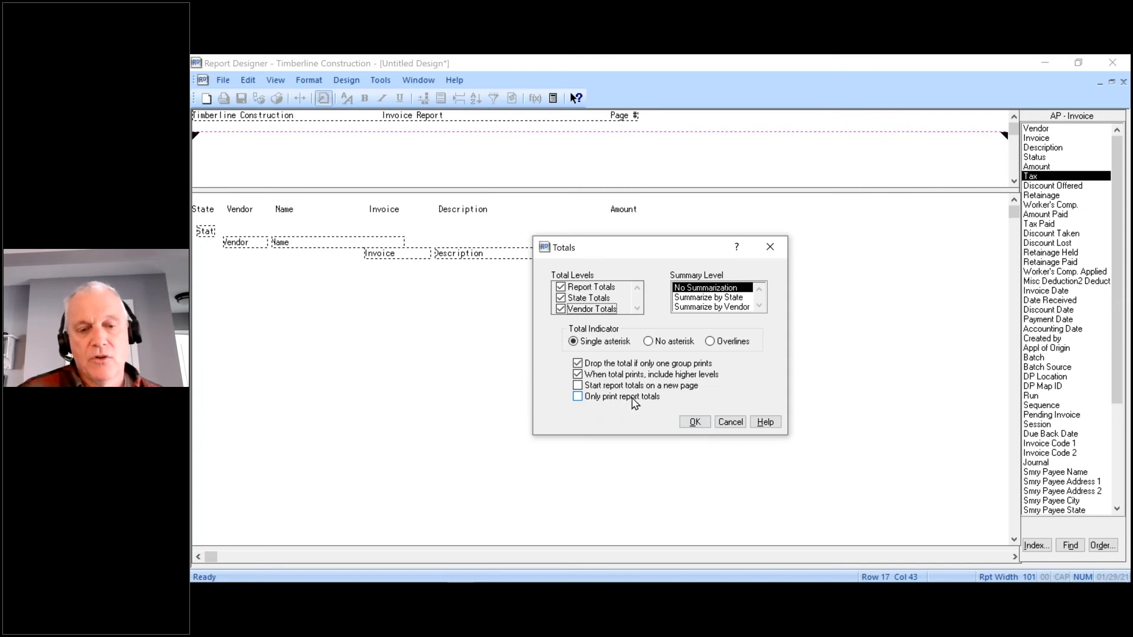
left_click(695, 422)
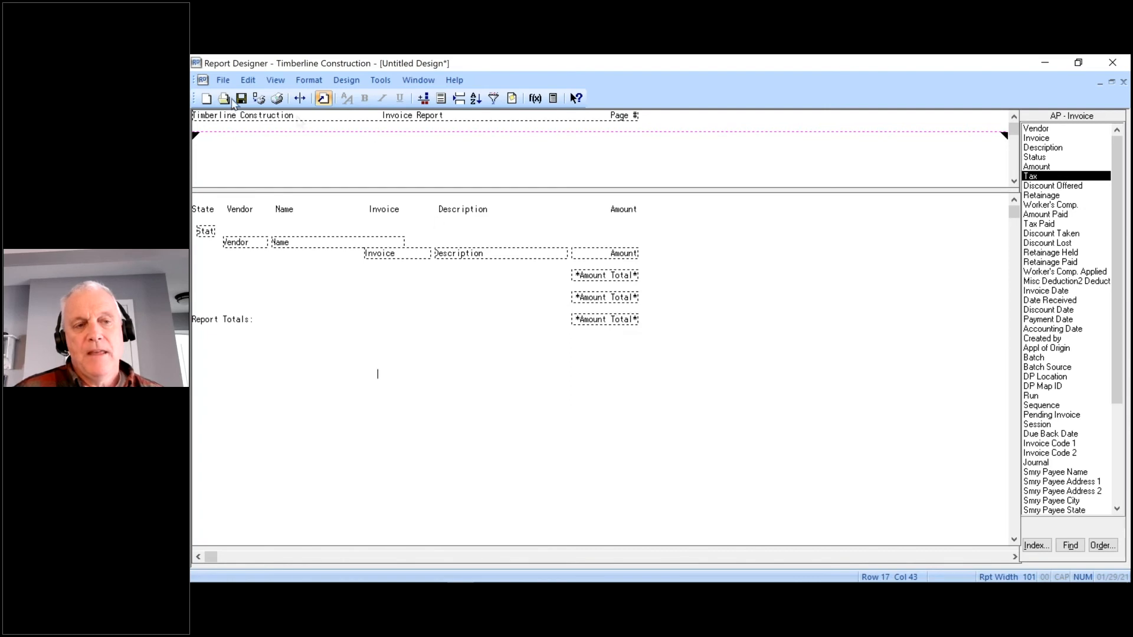
- Generate a print preview of the report using AP Master as the AP - Invoice data file, and maximize the preview
left_click(258, 97)
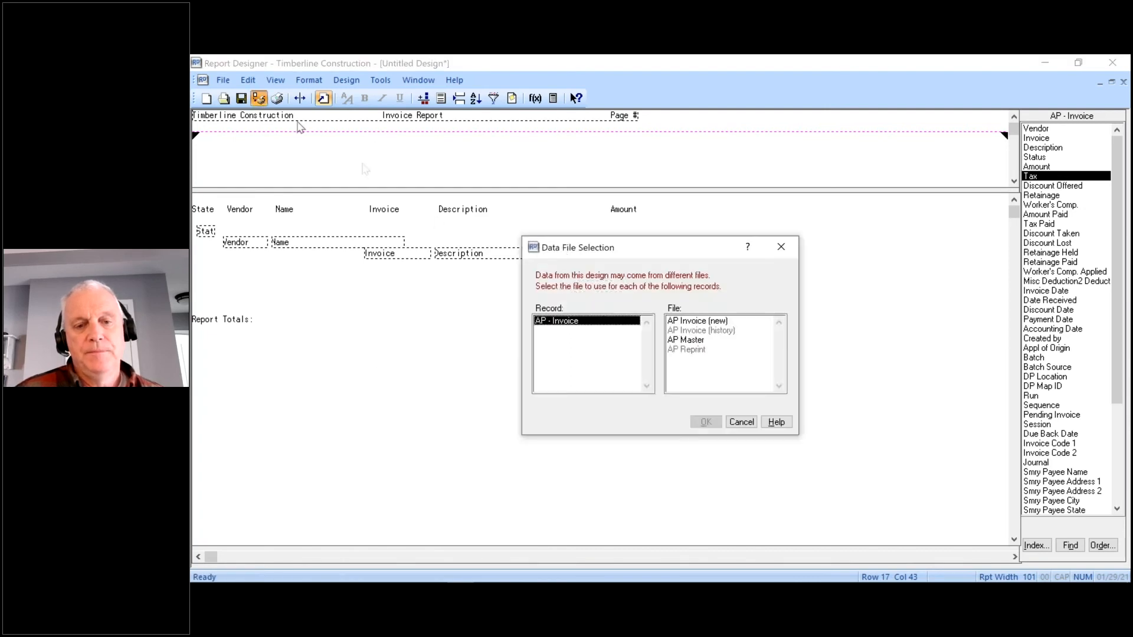
left_click(686, 341)
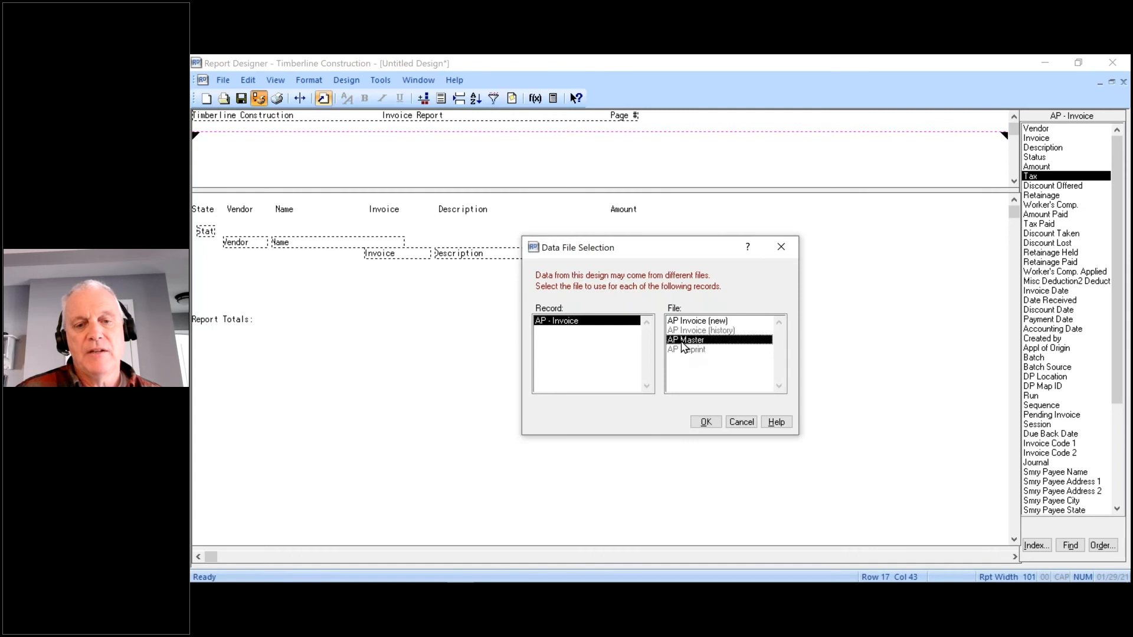
left_click(706, 421)
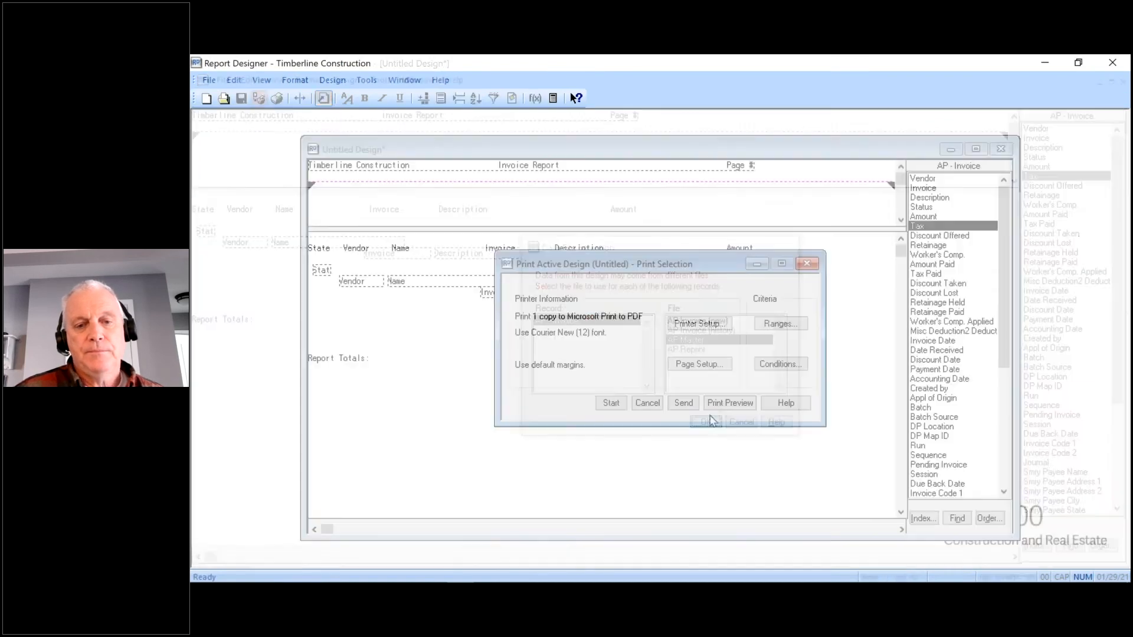
left_click(731, 404)
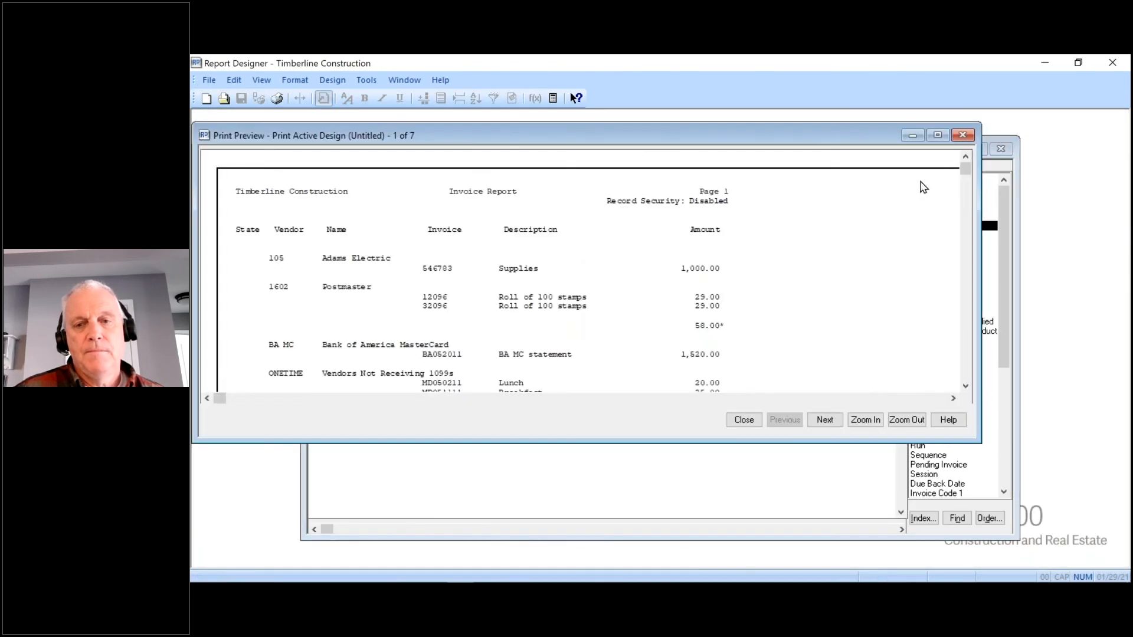
left_click(938, 136)
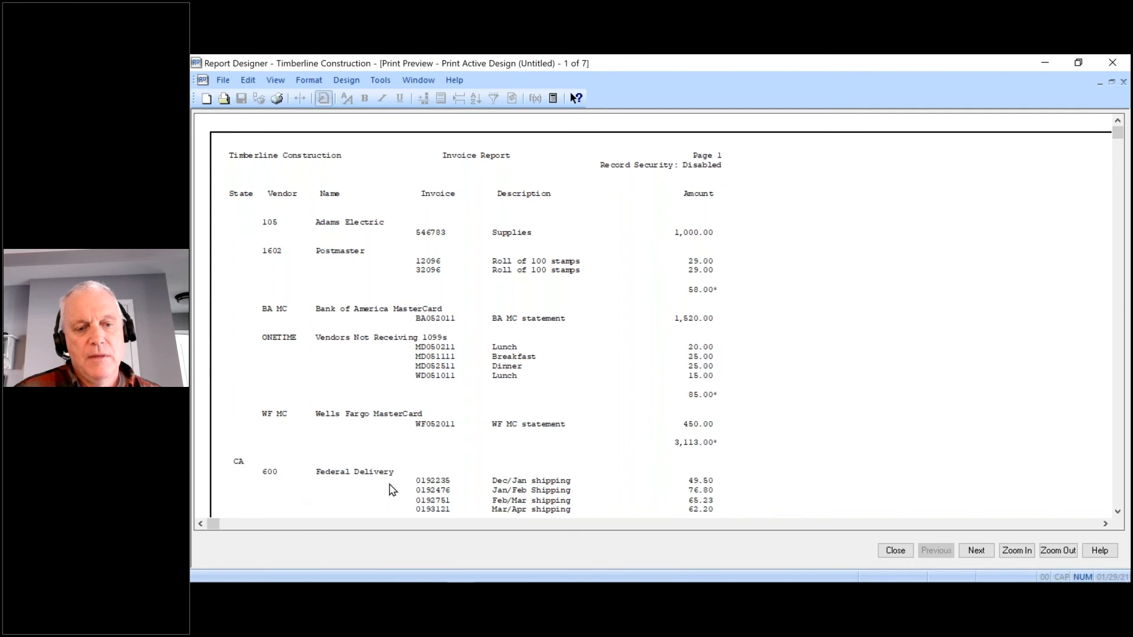
- Check the vendor, state and report totals from the first to the last preview page, and return to the design
scroll(545, 491, "down", 1)
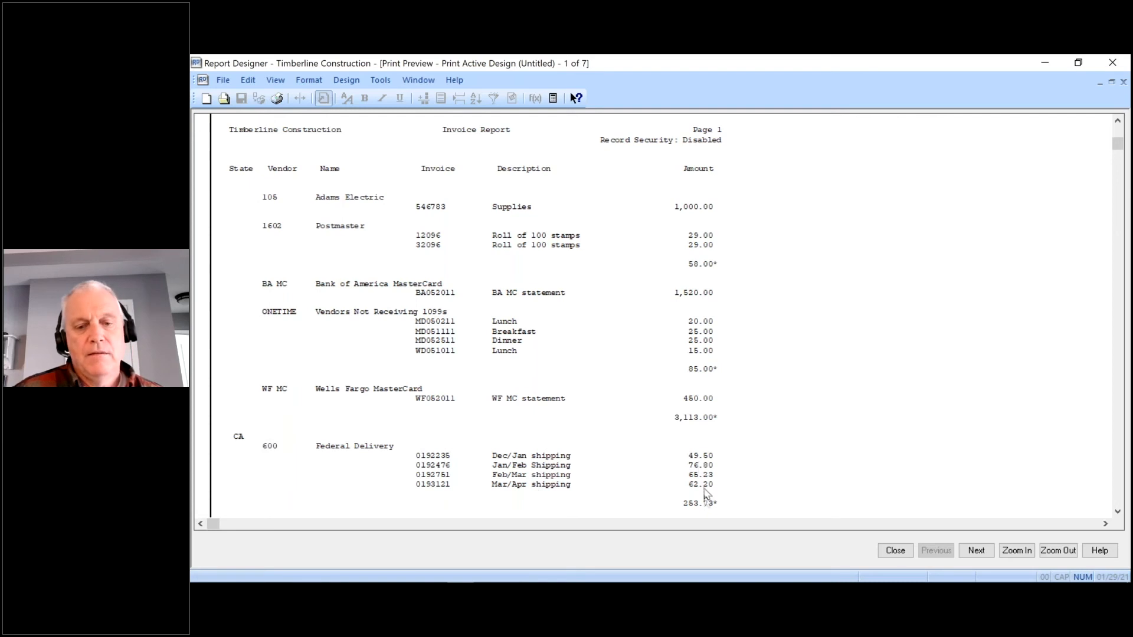
scroll(868, 466, "down", 1)
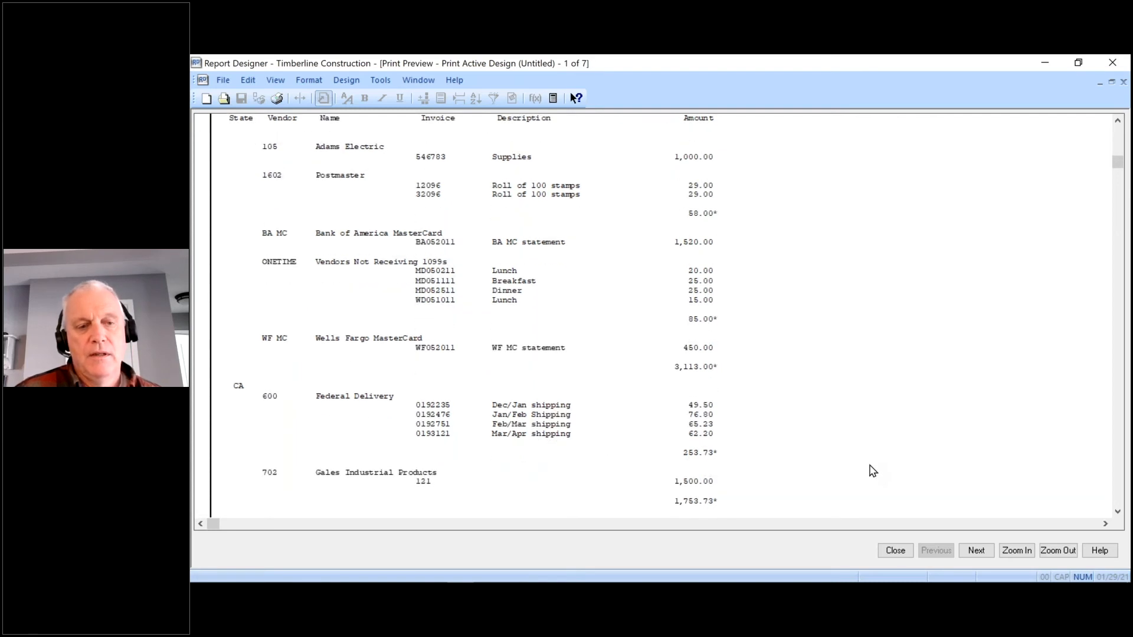
scroll(872, 470, "down", 3)
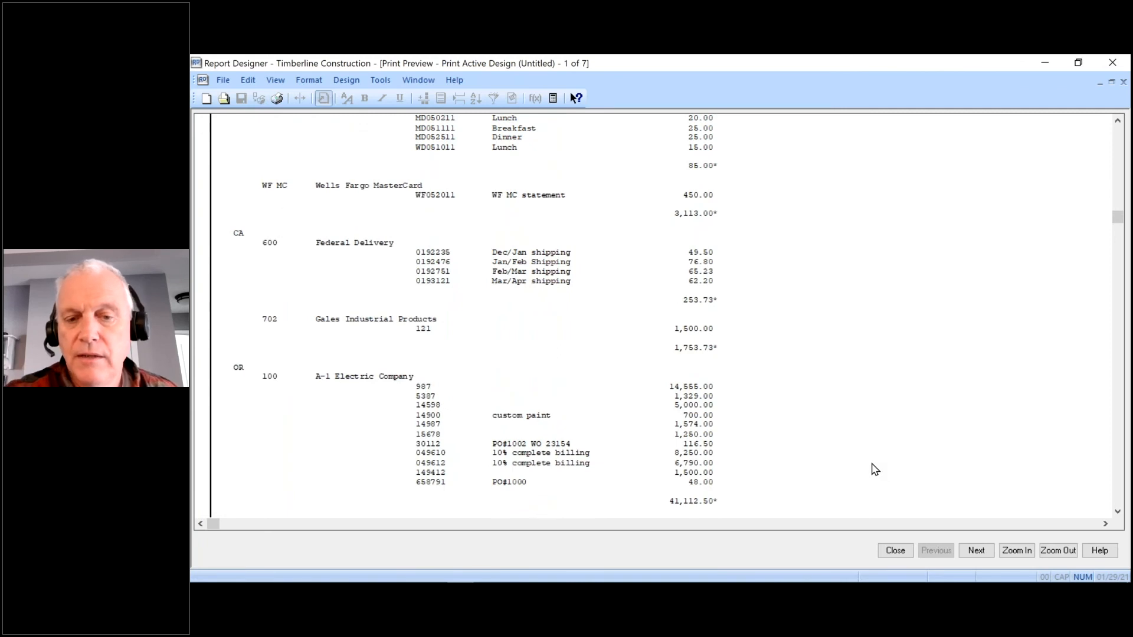
key("ctrl+End")
scroll(741, 404, "up", 5)
scroll(741, 404, "up", 10)
scroll(739, 407, "up", 5)
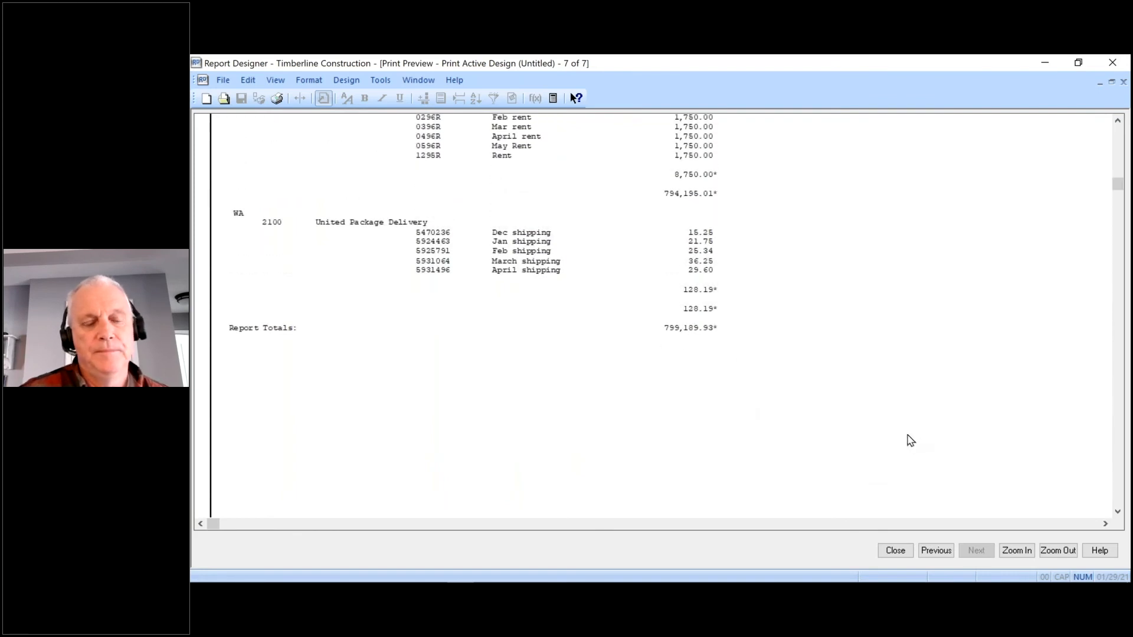
scroll(865, 423, "up", 3)
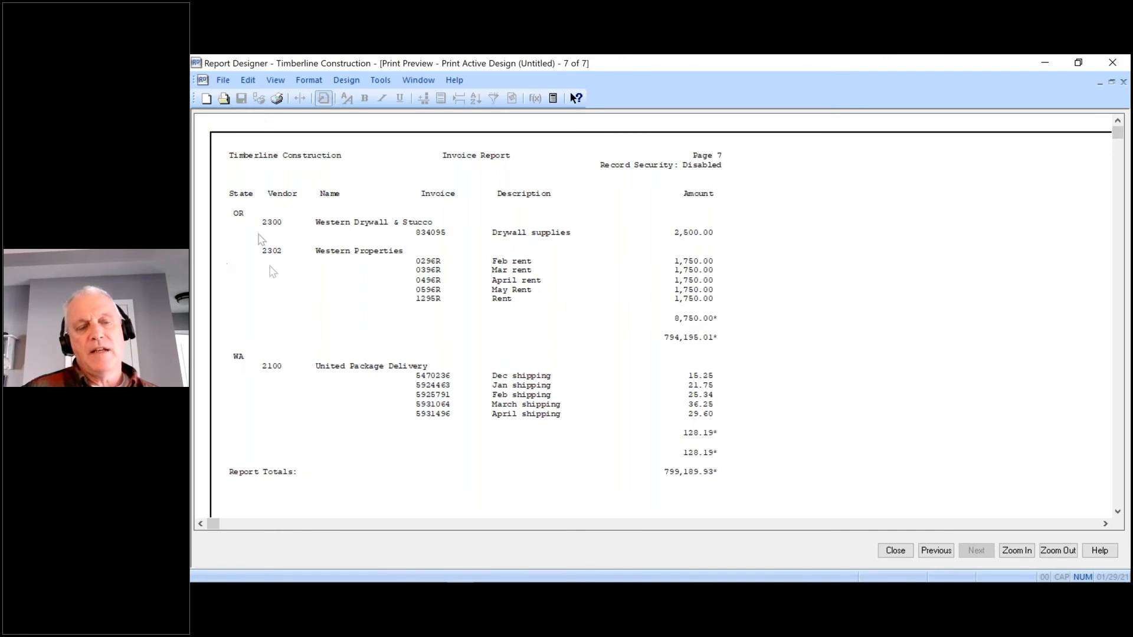
left_click(902, 557)
left_click(648, 402)
- Set an unconditional group page break on State so each state starts on a new page
left_click(332, 81)
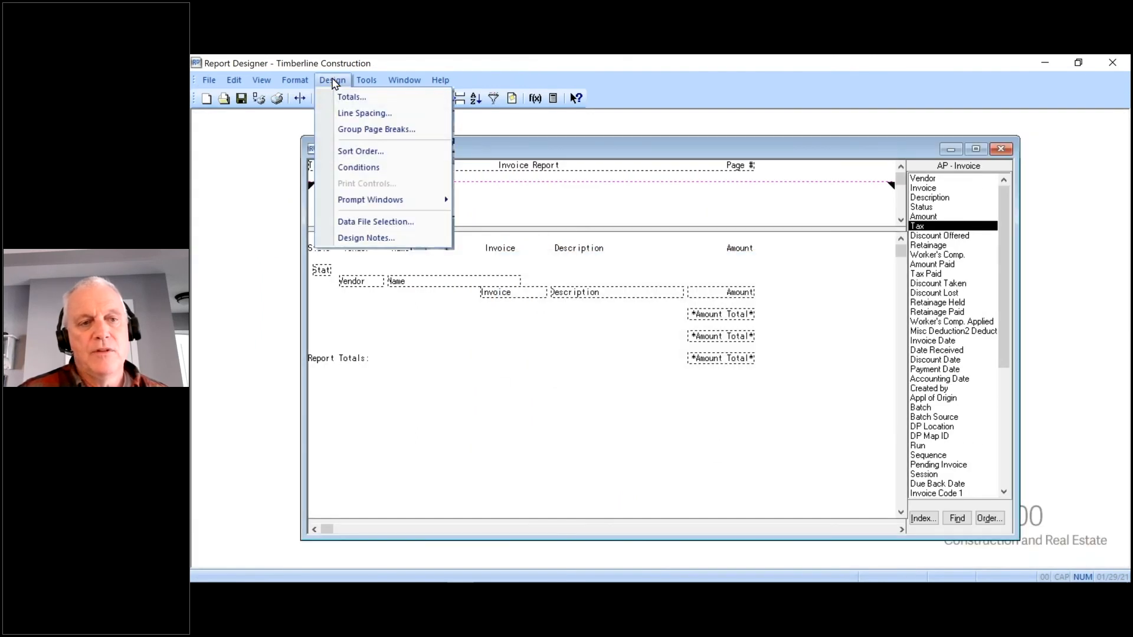
left_click(349, 130)
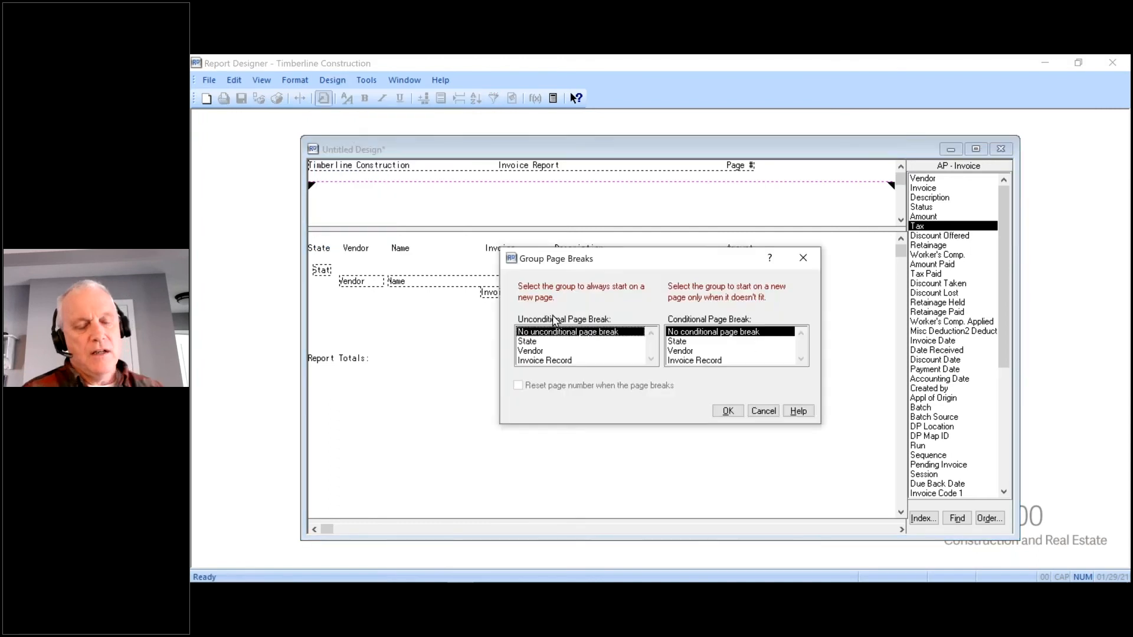
left_click(532, 340)
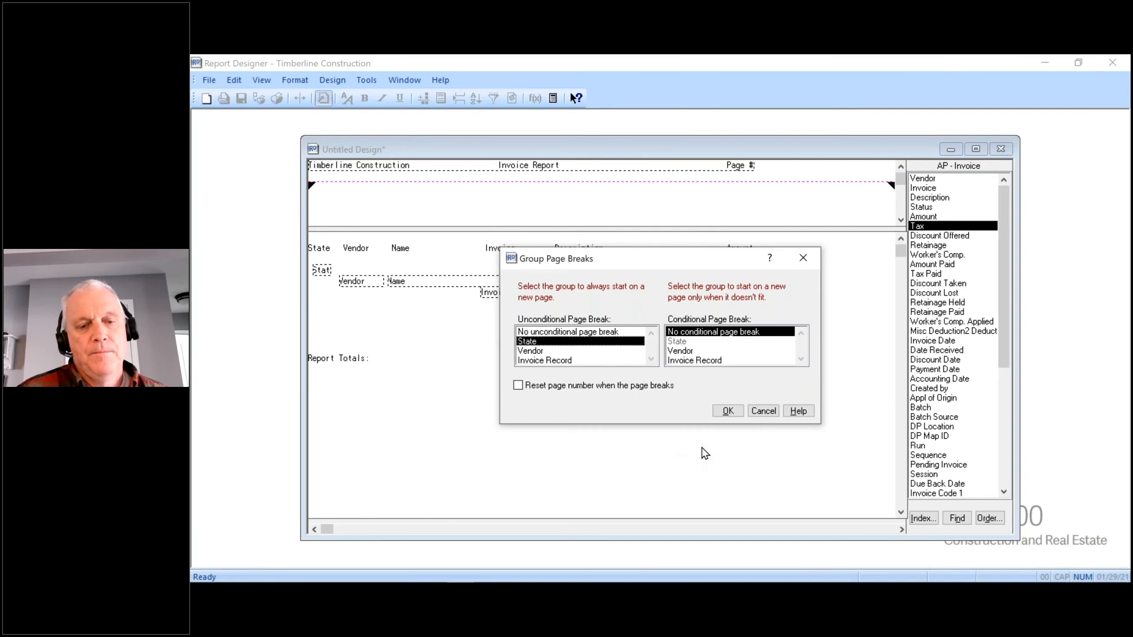
left_click(726, 410)
- Preview the report again with AP Master as the invoice data file to check the state page breaks
left_click(258, 98)
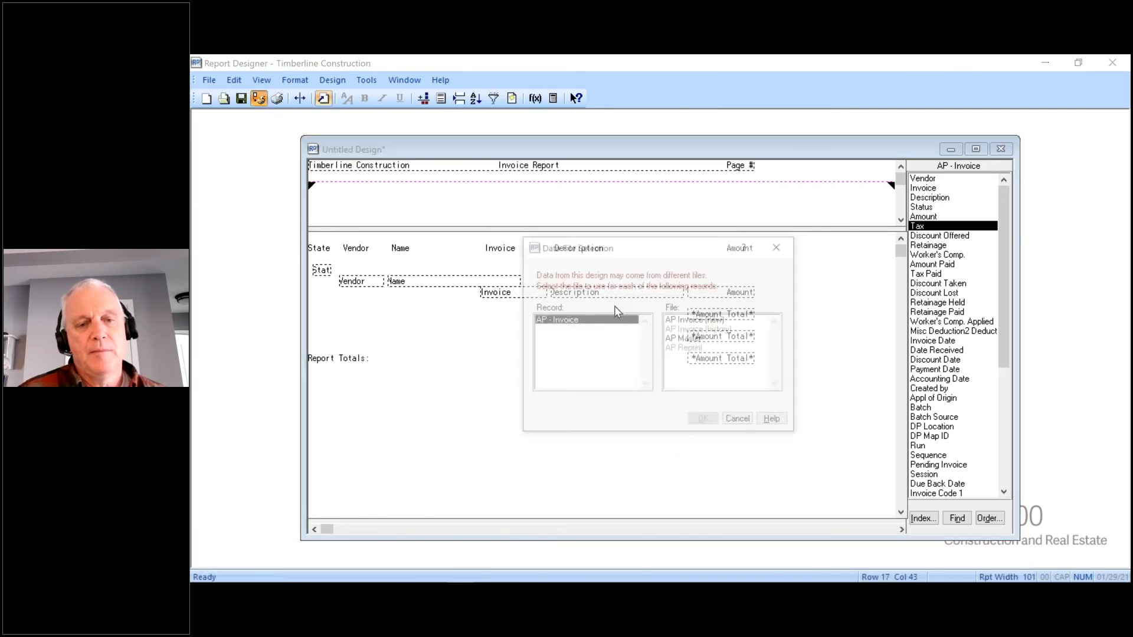
left_click(694, 341)
left_click(706, 421)
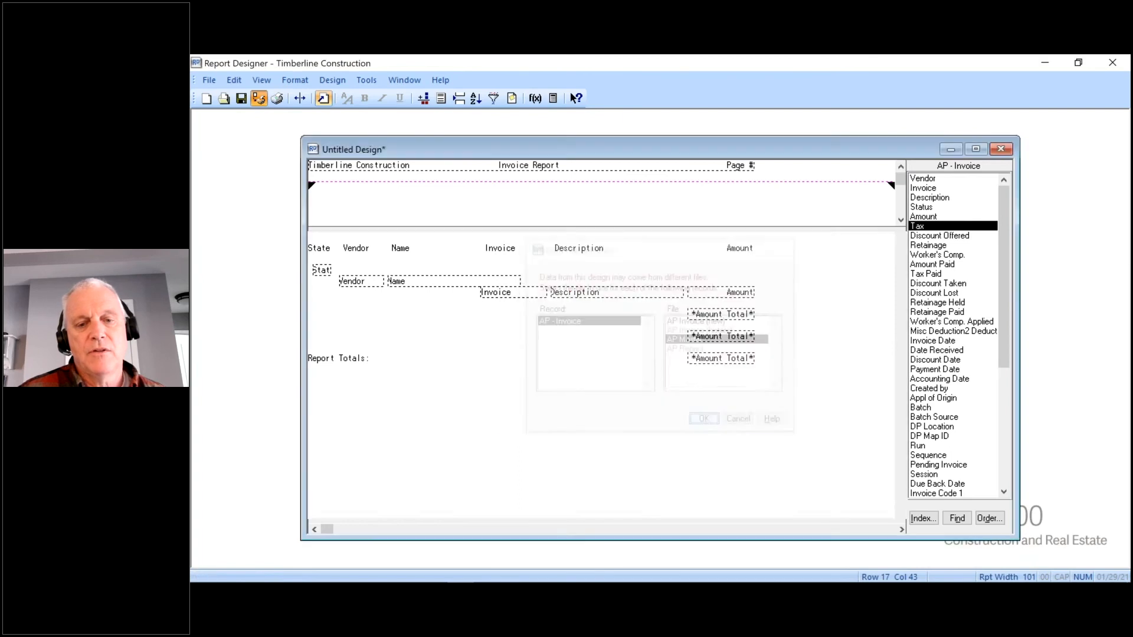
left_click(731, 403)
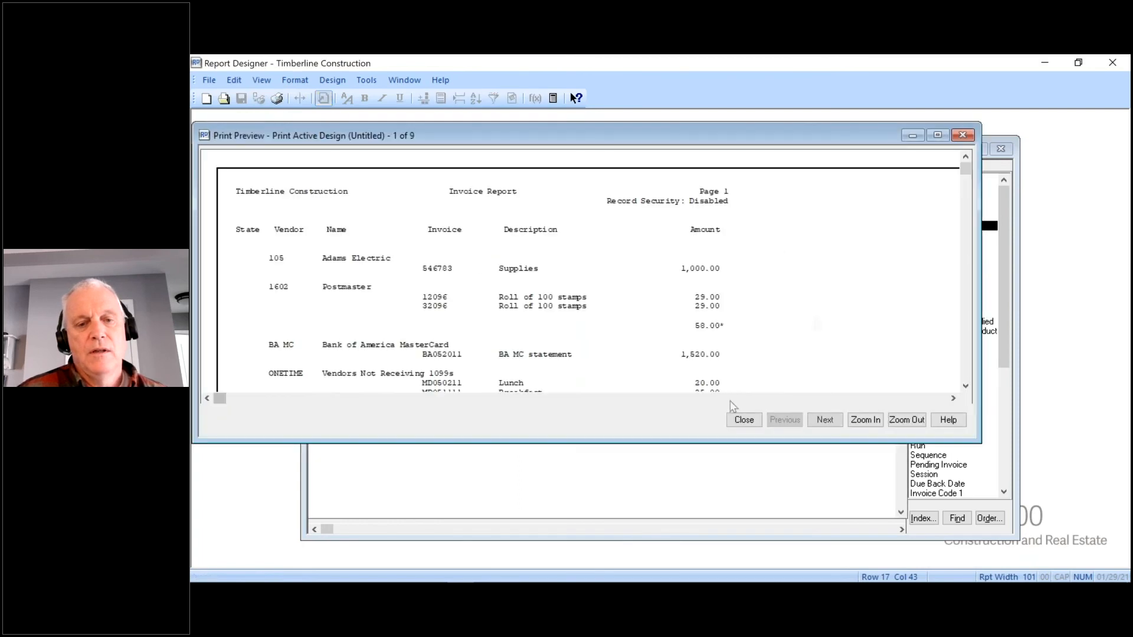
left_click(938, 135)
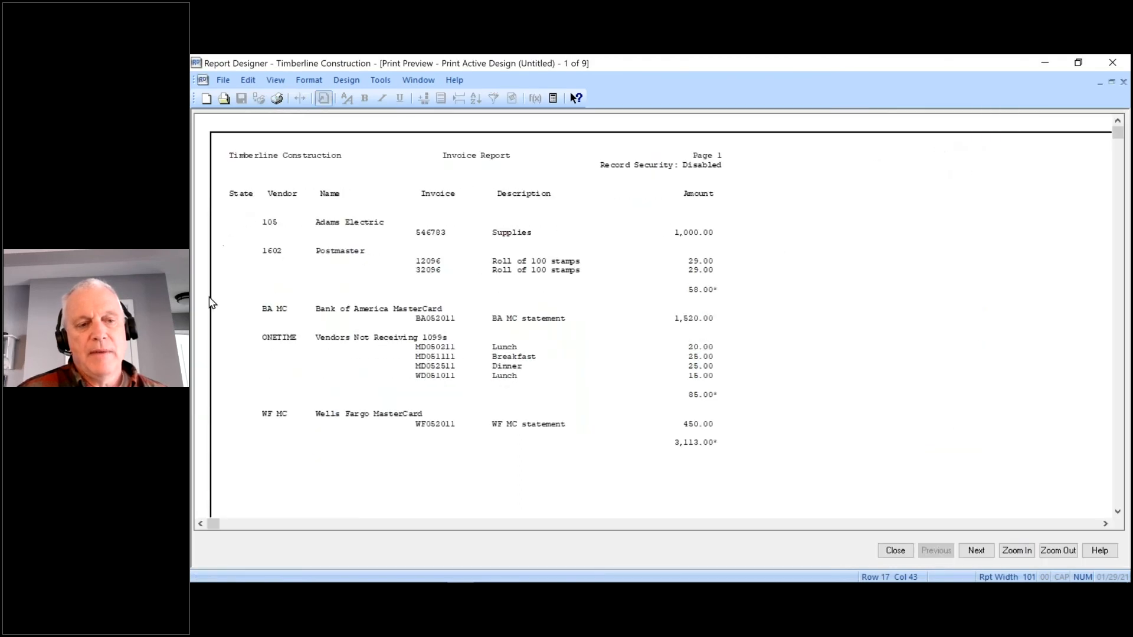
- Examine how states break across preview pages 2 to 5, and close the preview without printing
left_click(980, 551)
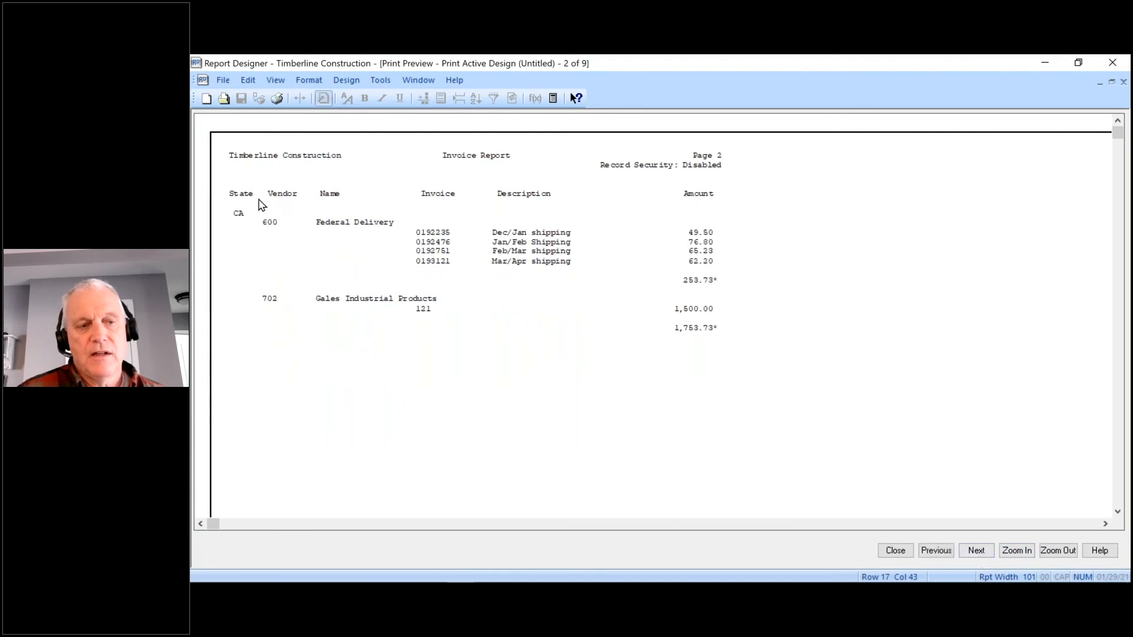
left_click(987, 551)
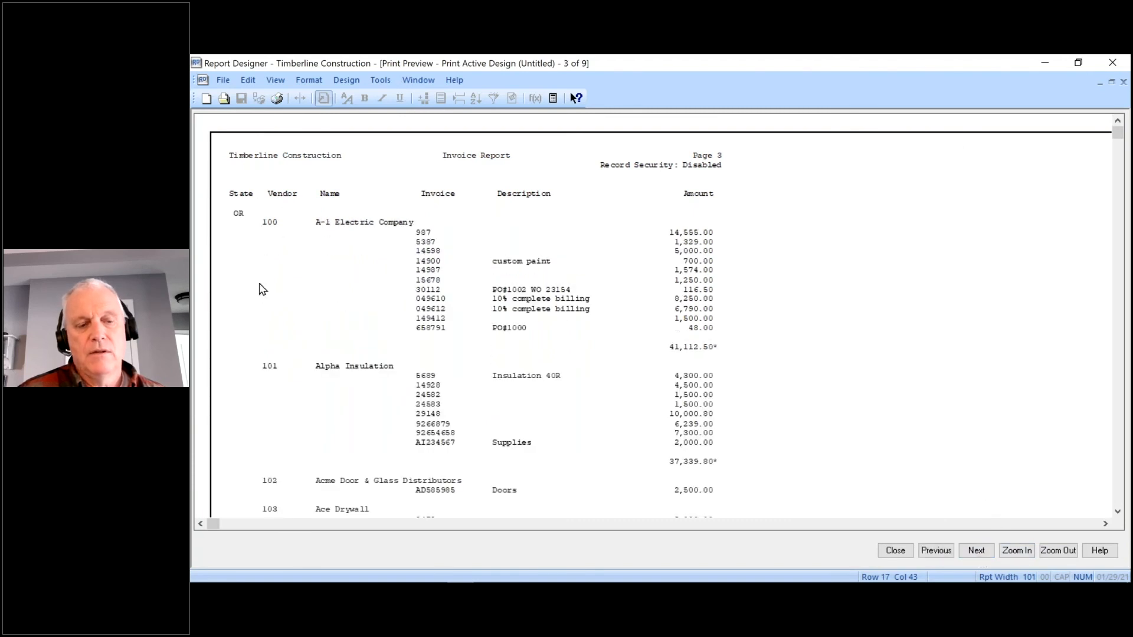
left_click(977, 556)
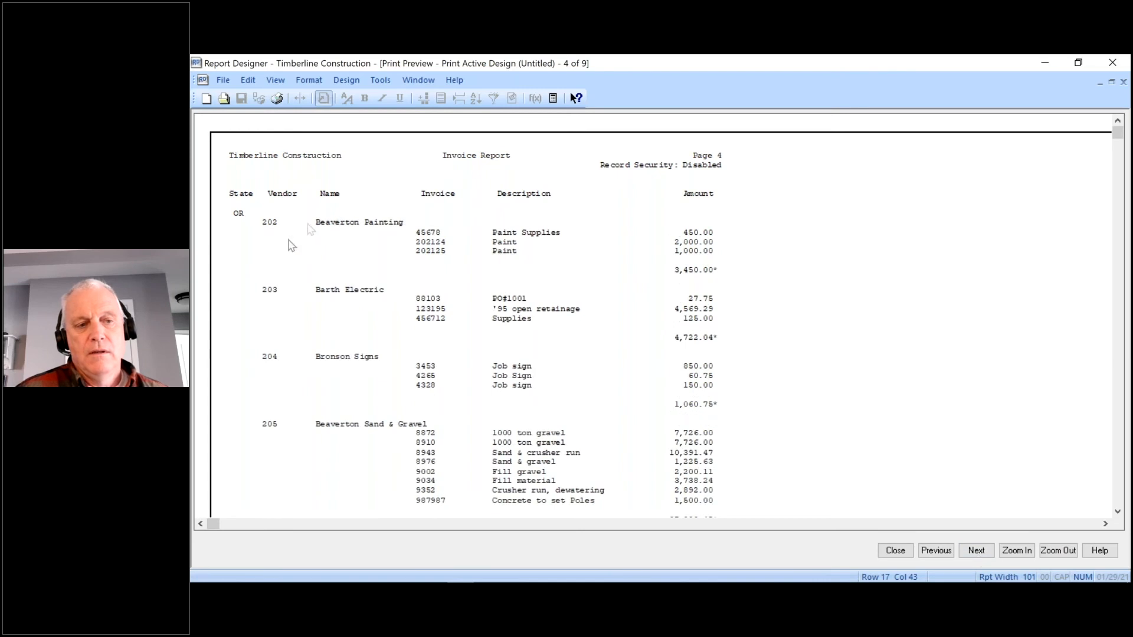
scroll(289, 277, "down", 1)
scroll(289, 276, "down", 1)
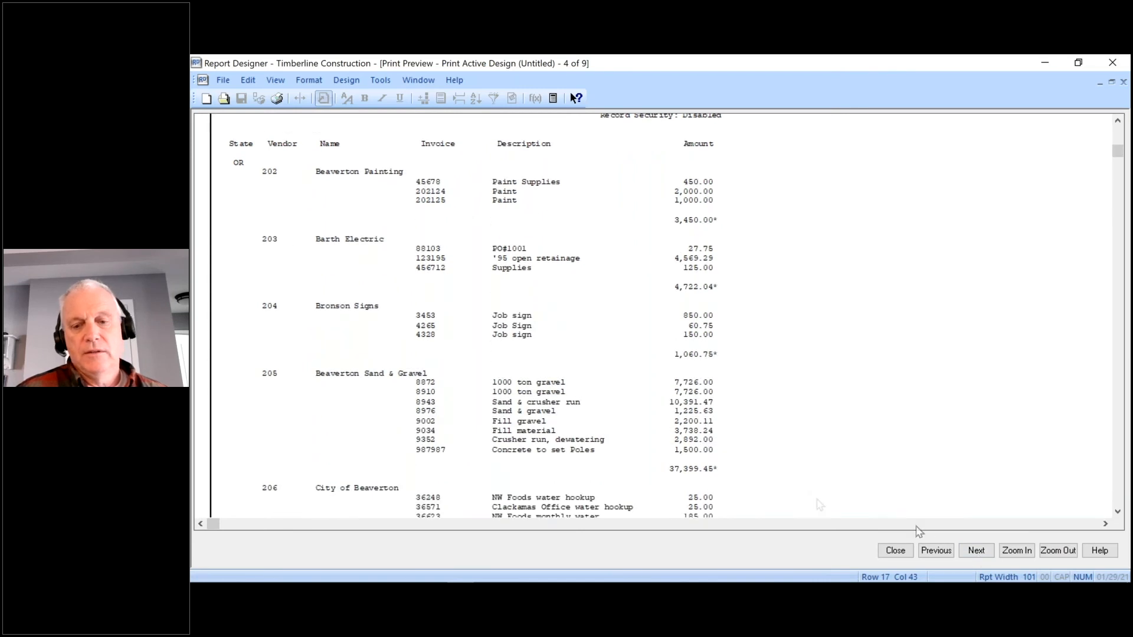
left_click(976, 554)
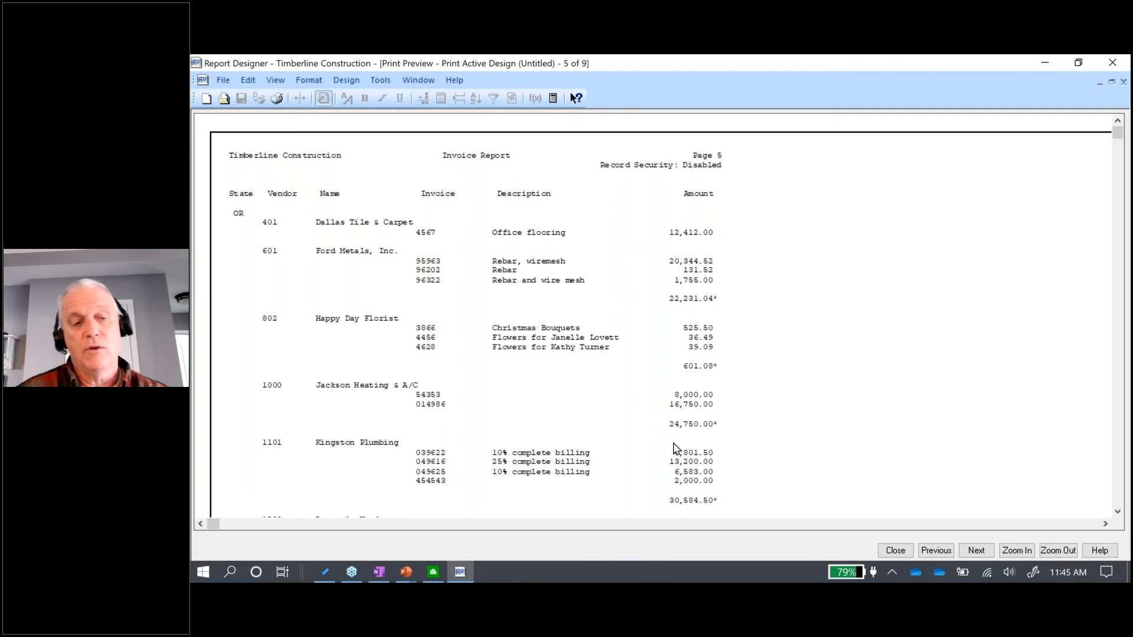
left_click(894, 550)
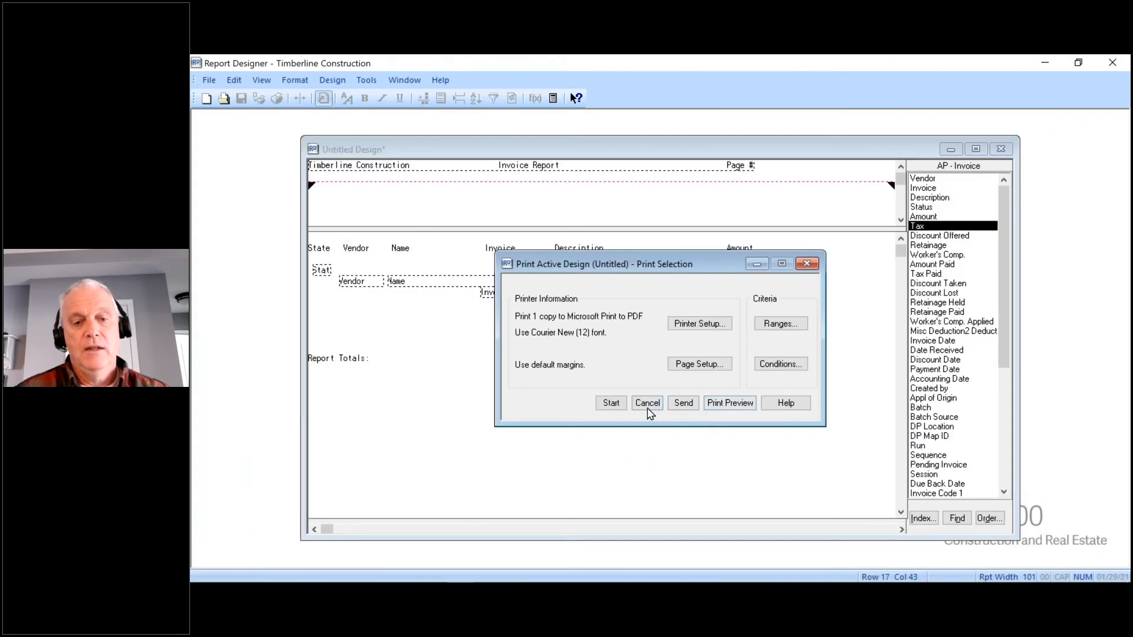
left_click(647, 405)
- Review the print controls of the State field in the enlarged design window, and cancel them
left_click(975, 149)
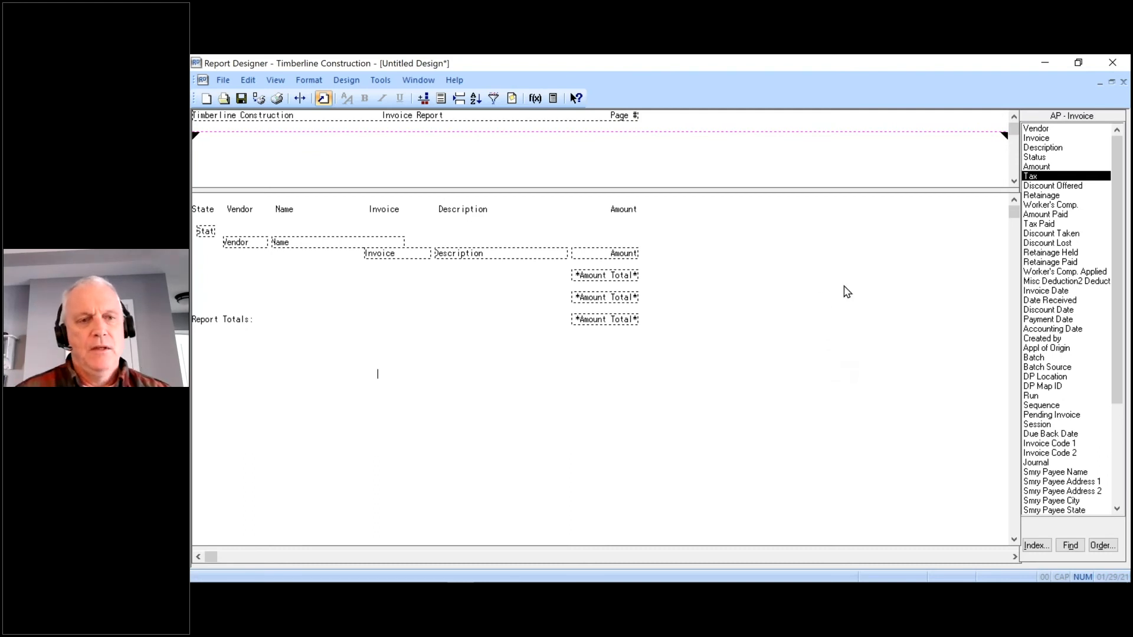
left_click(210, 235)
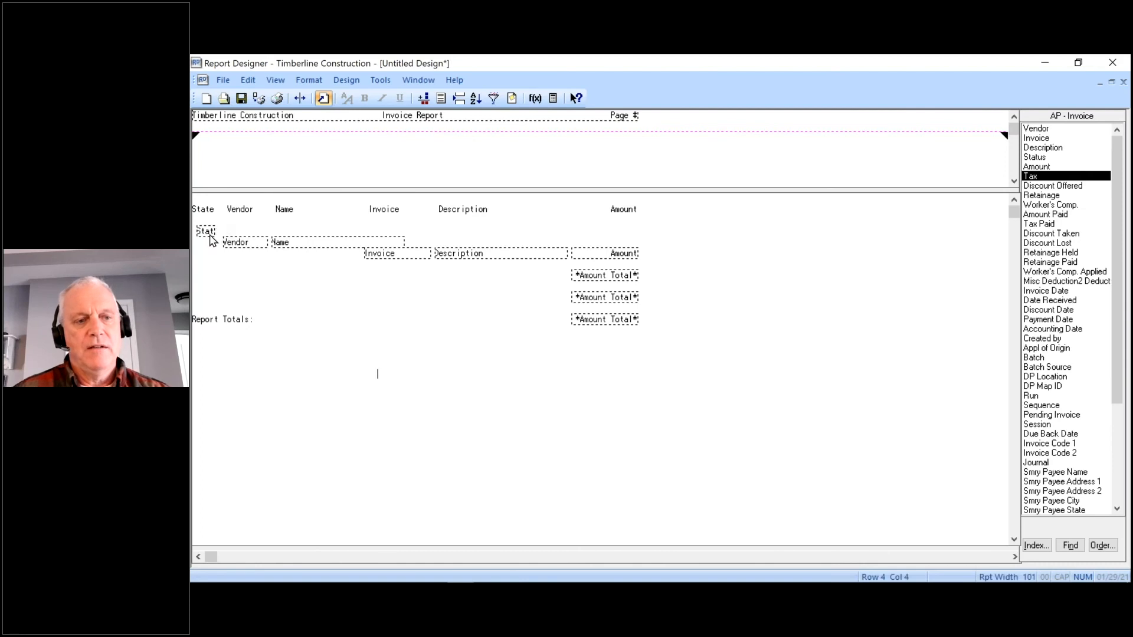
left_click(348, 81)
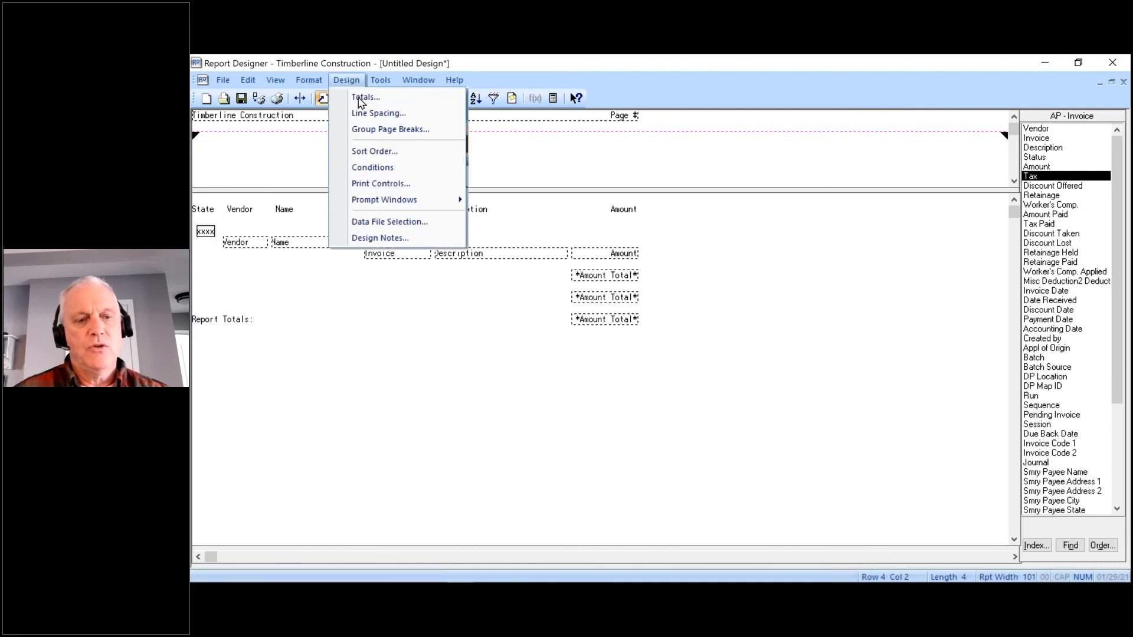
left_click(378, 184)
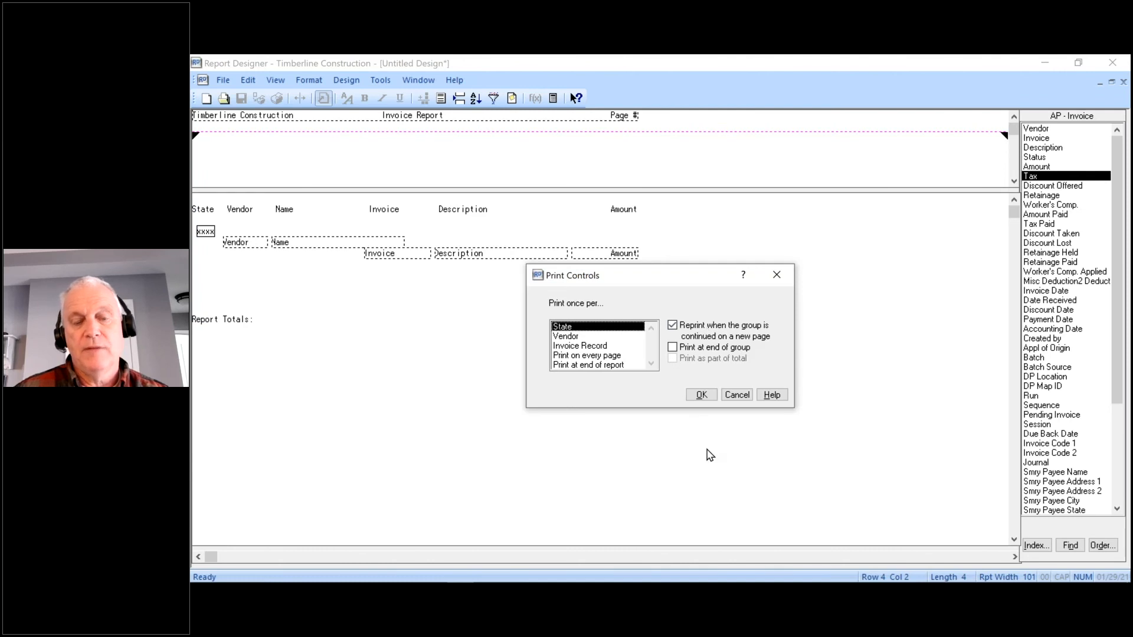
left_click(732, 395)
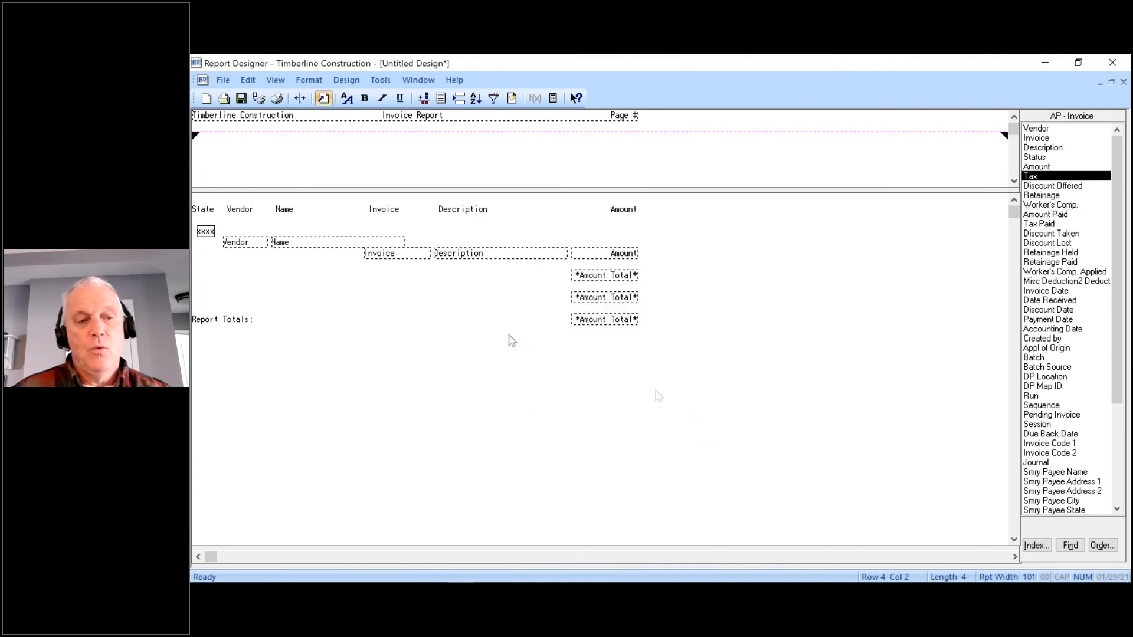
- Review the print controls of the Vendor field, cancel them, and select the vendor Name field beside it
left_click(346, 80)
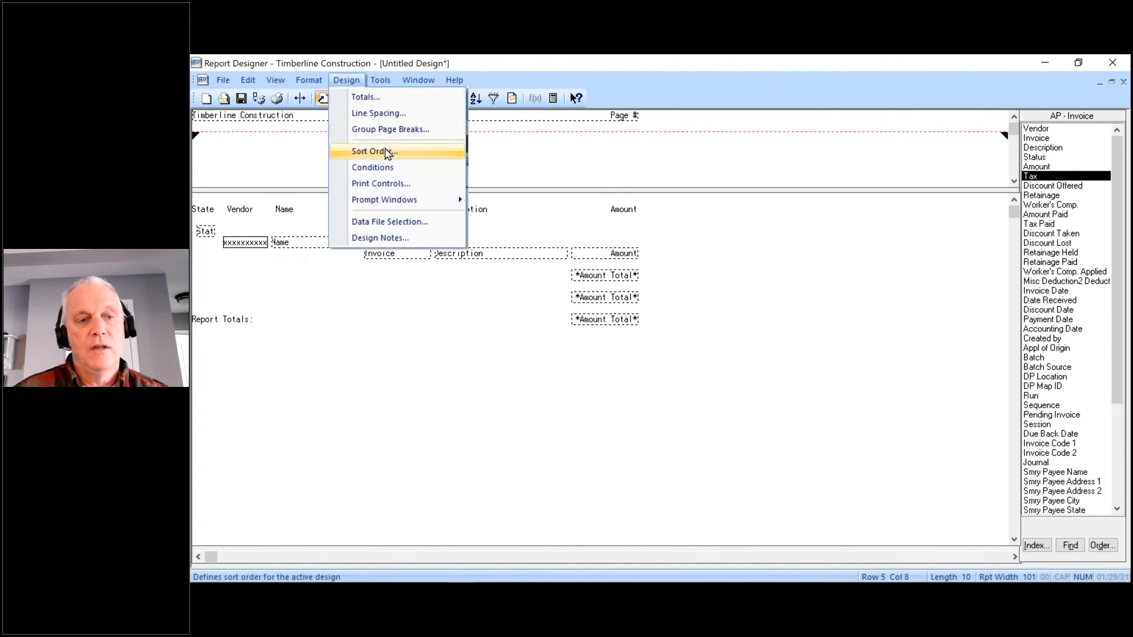
left_click(380, 183)
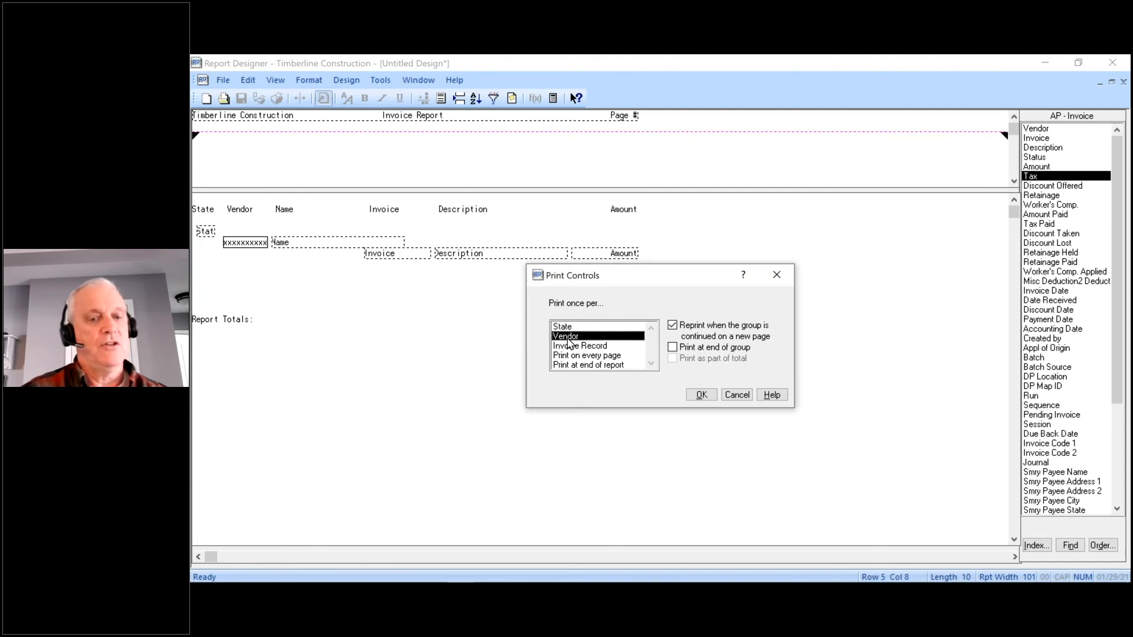
left_click(736, 395)
left_click(320, 245)
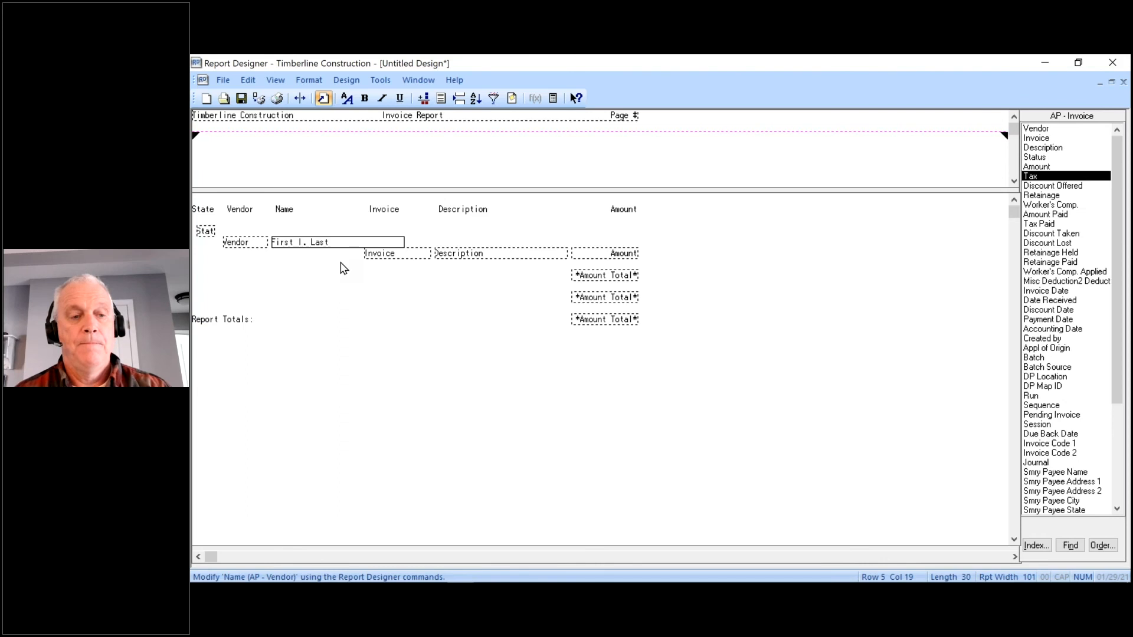
- Set the print controls of the State field to print once per Vendor
left_click(206, 232)
left_click(346, 80)
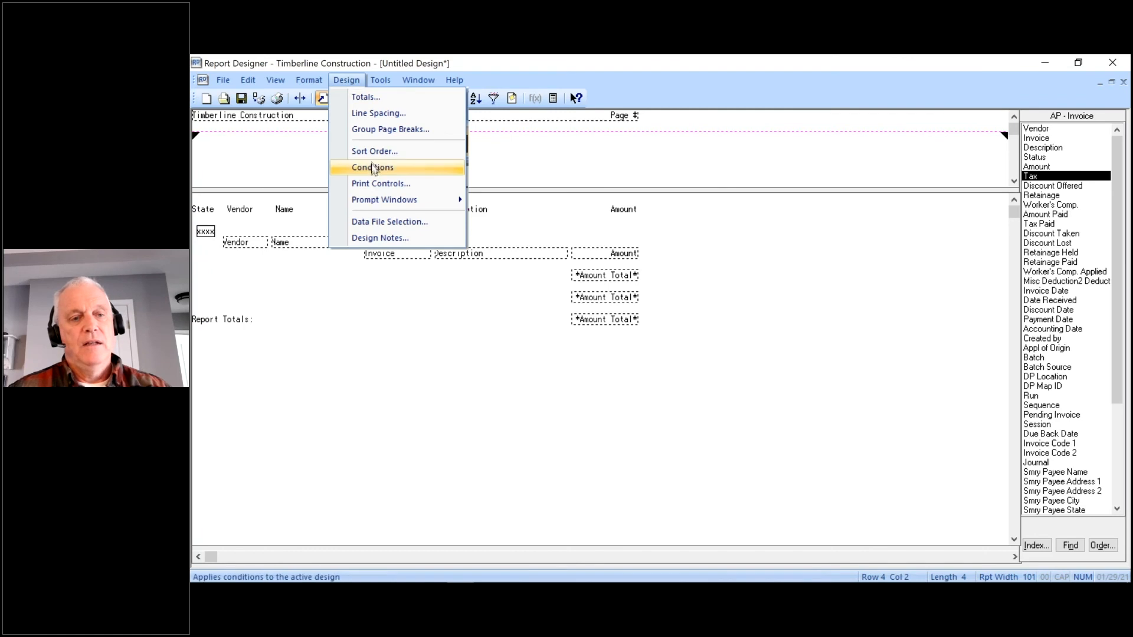
left_click(376, 183)
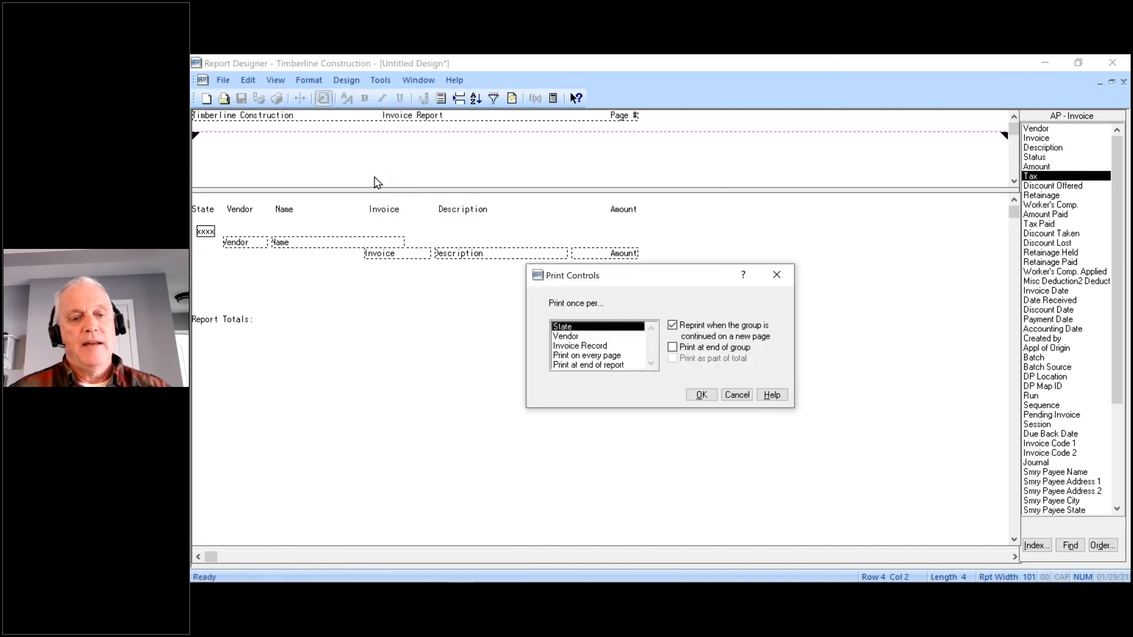
left_click(568, 337)
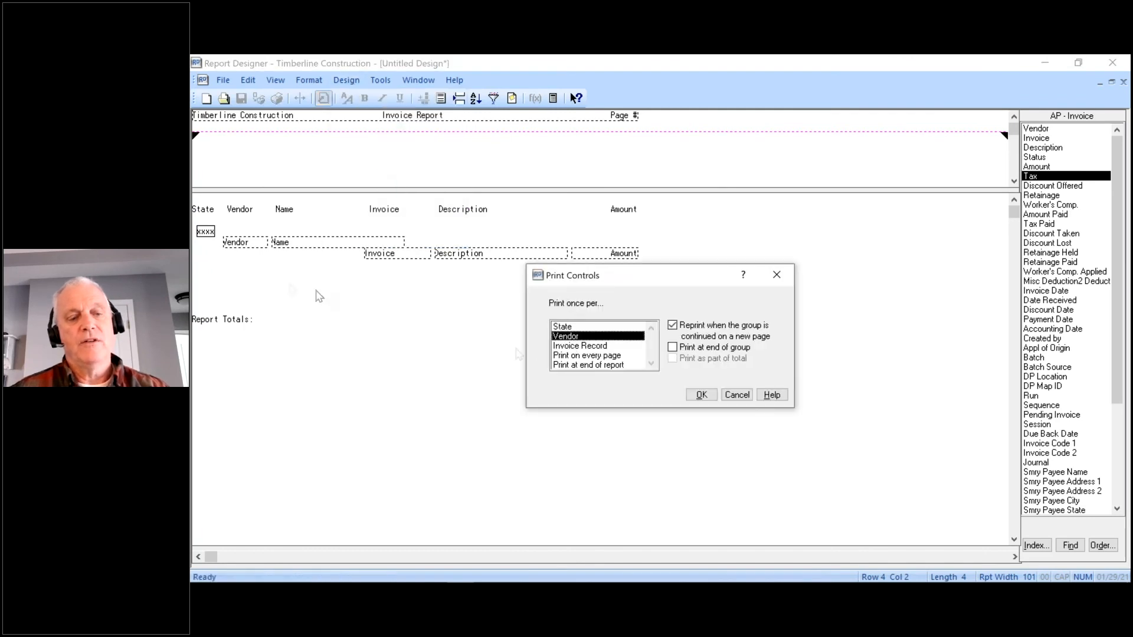
left_click(701, 396)
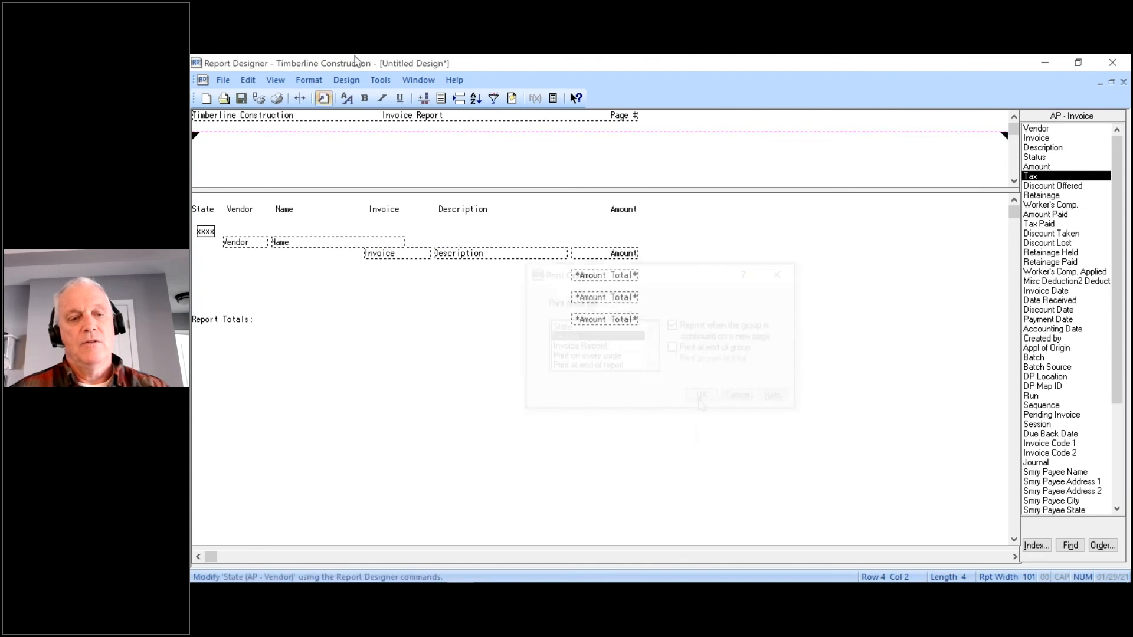
- Preview the invoice report with the new State print control in an enlarged preview window
left_click(260, 99)
left_click(695, 342)
left_click(706, 421)
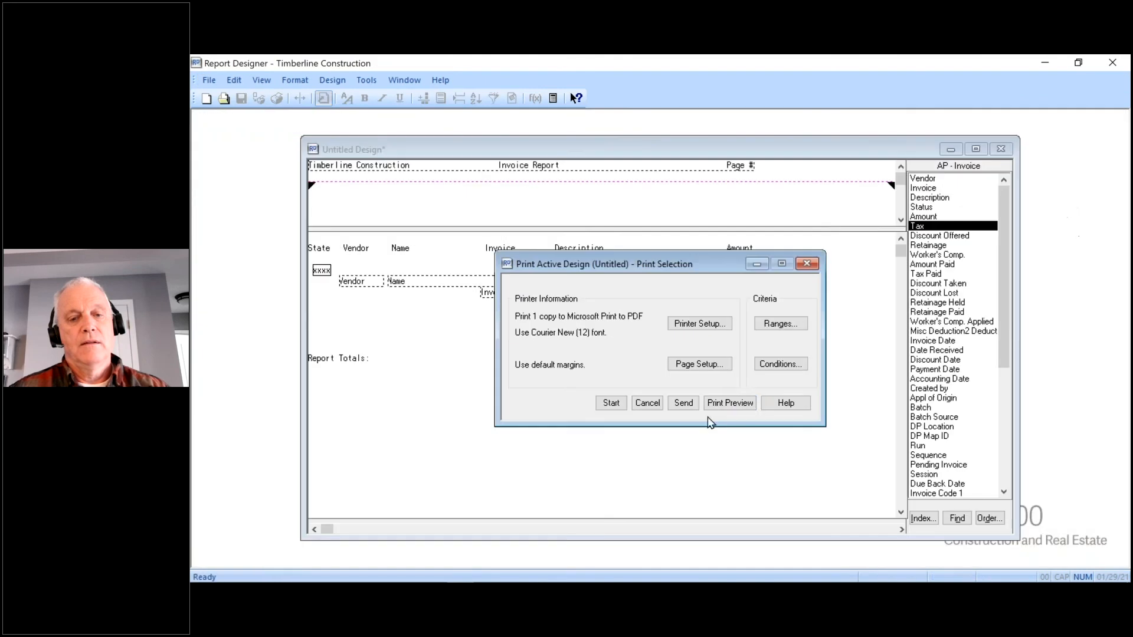
left_click(739, 403)
double_click(785, 137)
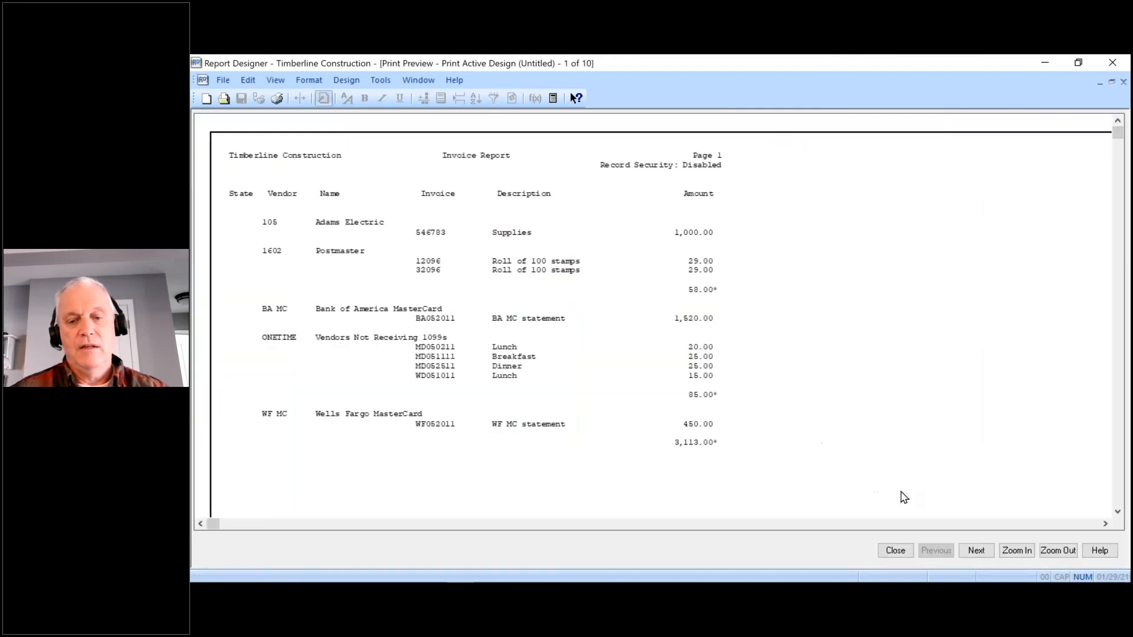
- Check where the state prints on preview pages 2 and 3, and return to the design without printing
left_click(976, 550)
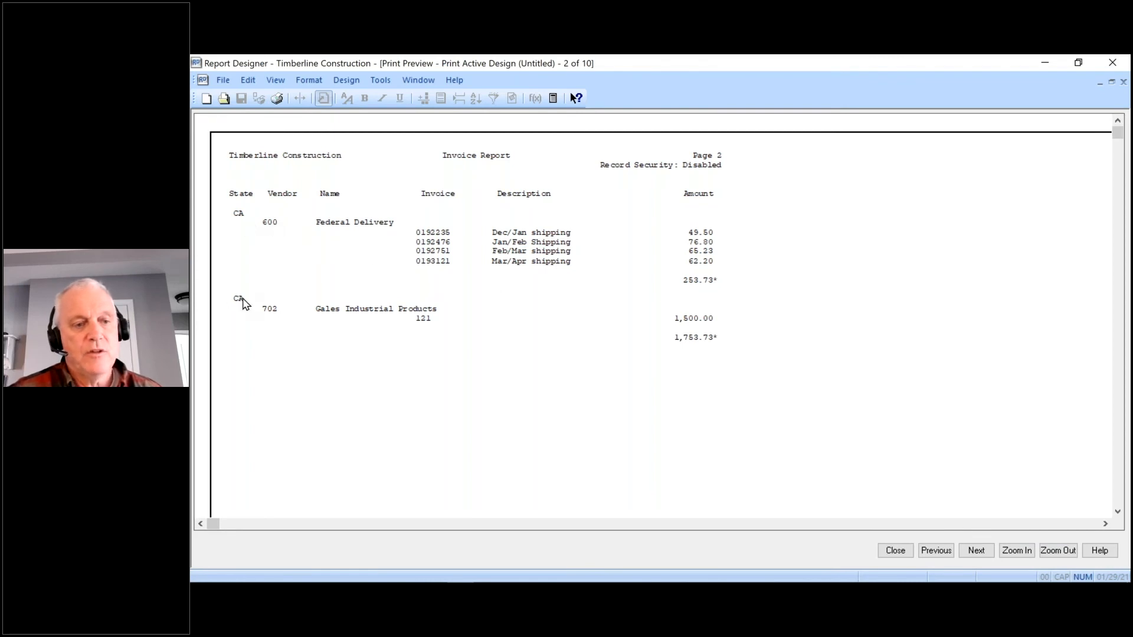
left_click(975, 550)
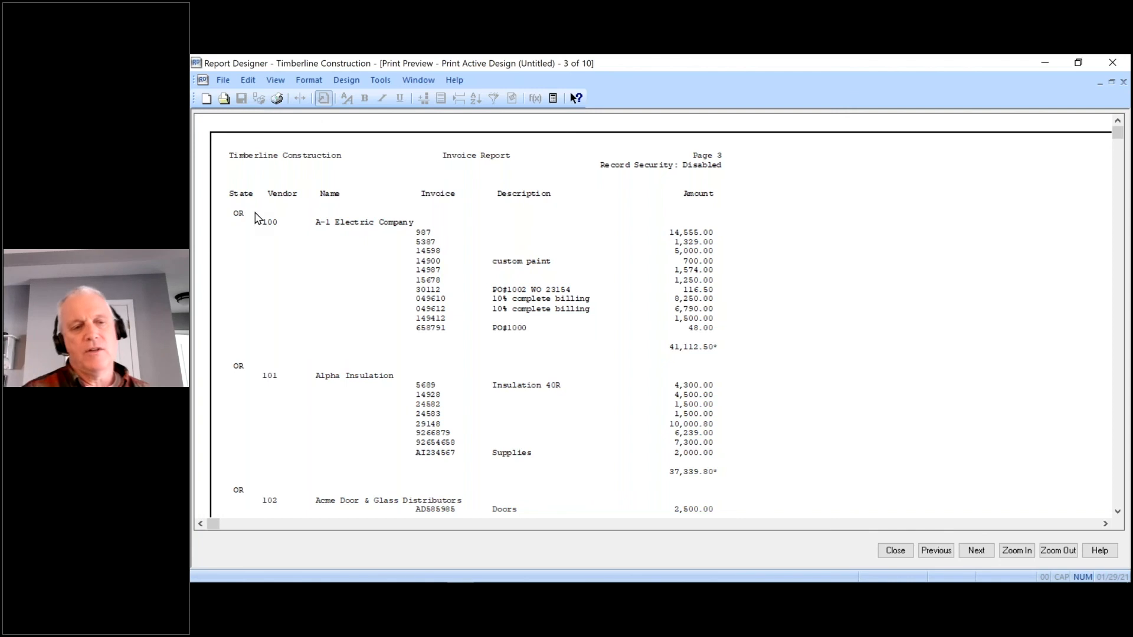
left_click(896, 550)
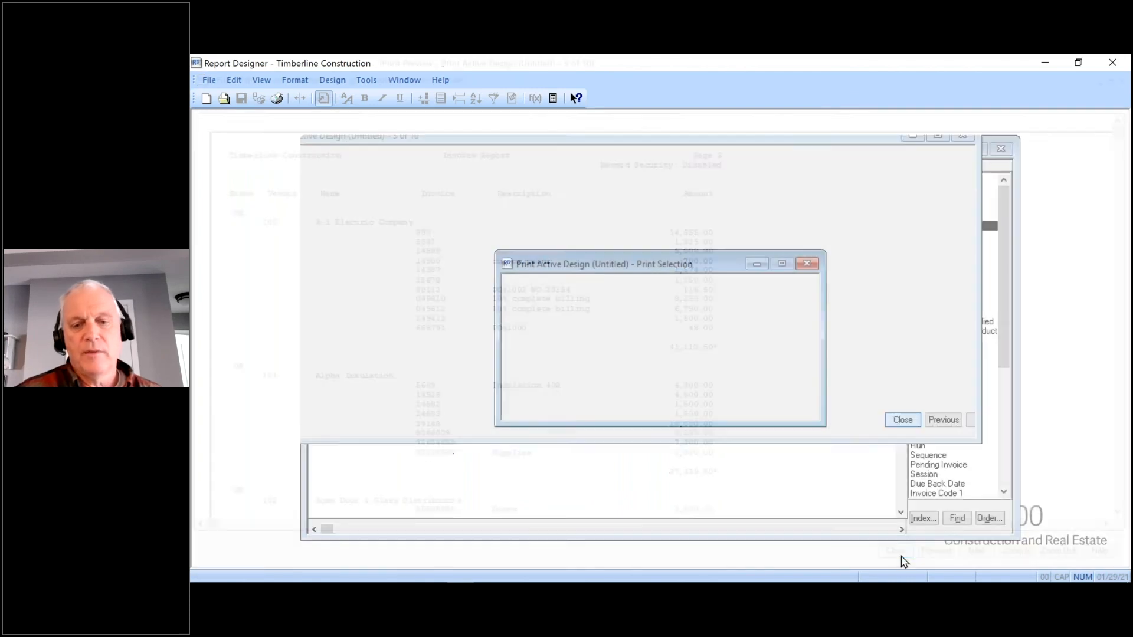
left_click(647, 403)
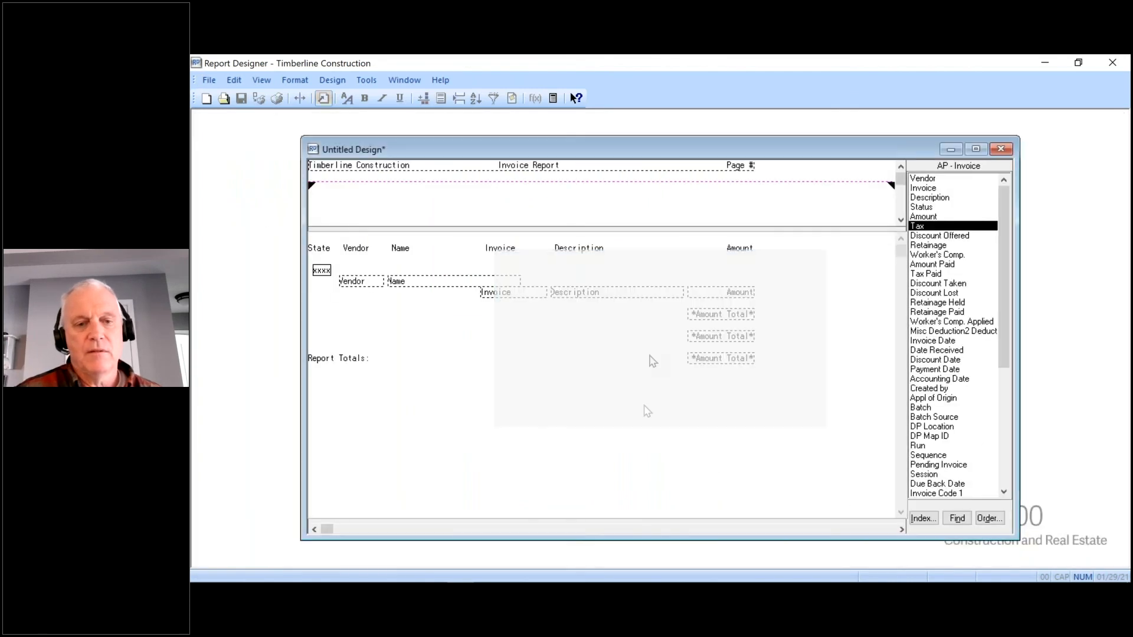
- Set the State field to print once per State, without reprinting when the group continues on a new page
double_click(458, 150)
left_click(346, 80)
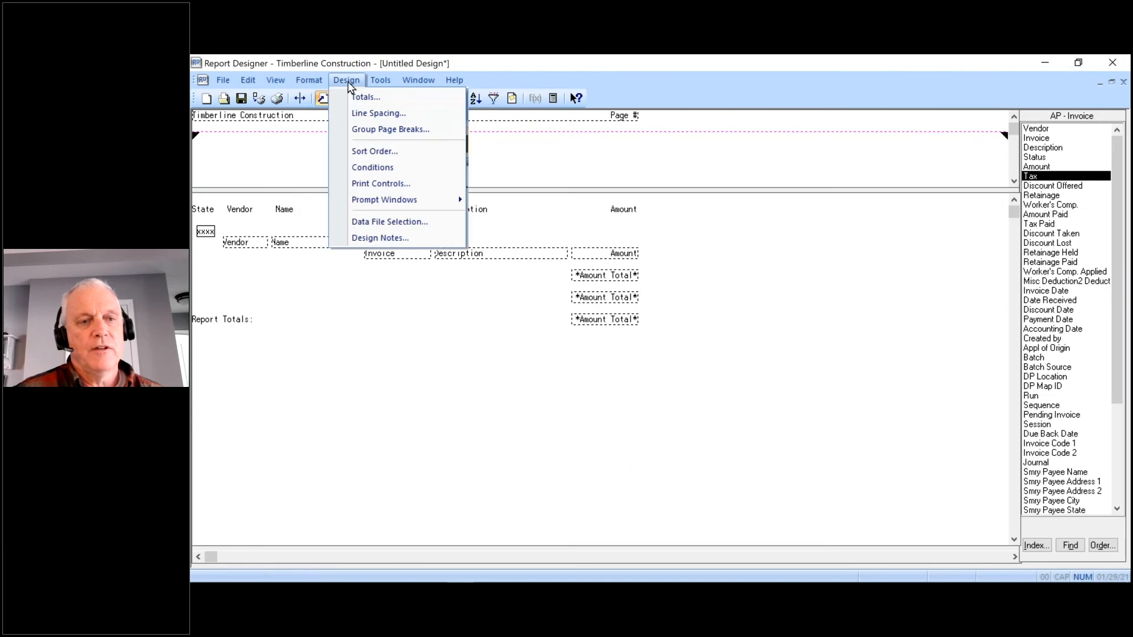
left_click(394, 184)
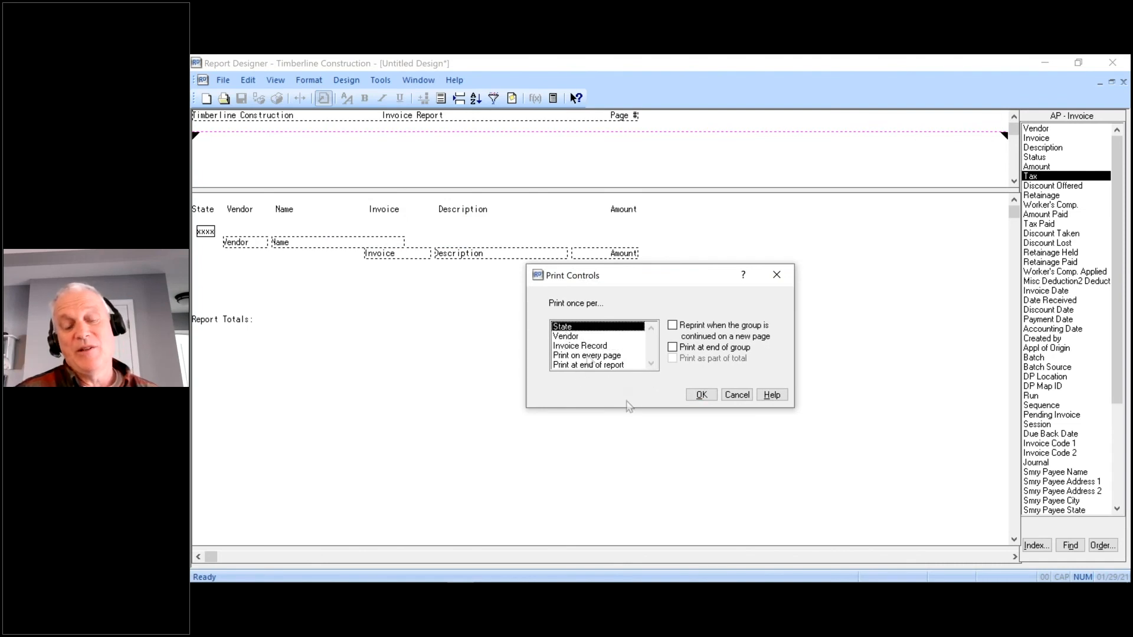
left_click(701, 395)
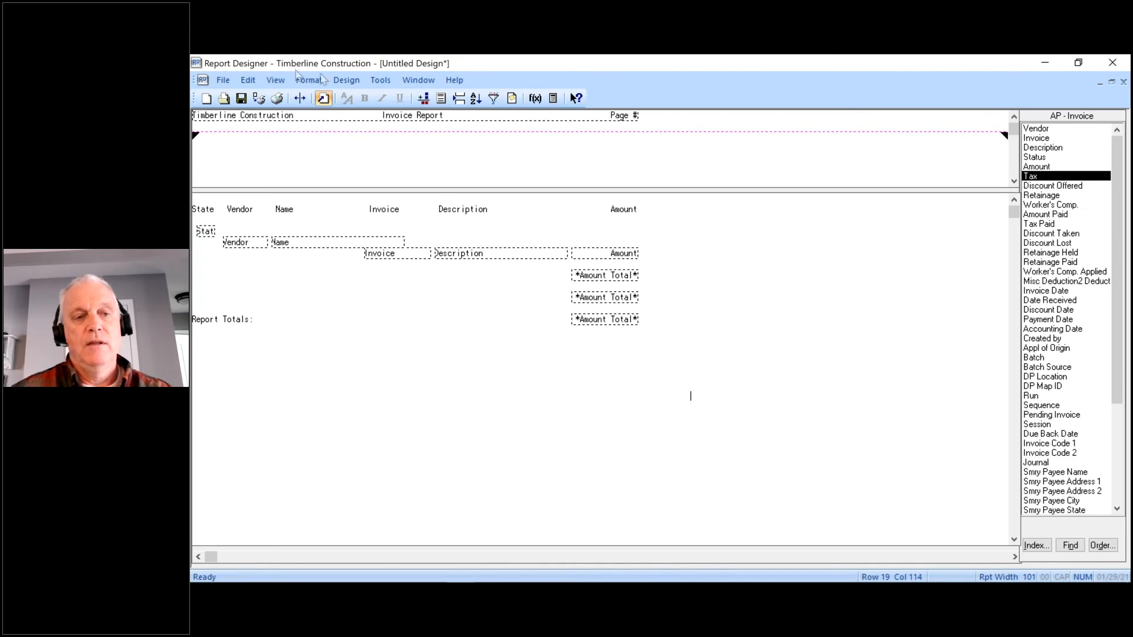
- Preview the Print Available Fields listing for the AP - Invoice and AP - Vendor records in an enlarged window
left_click(380, 81)
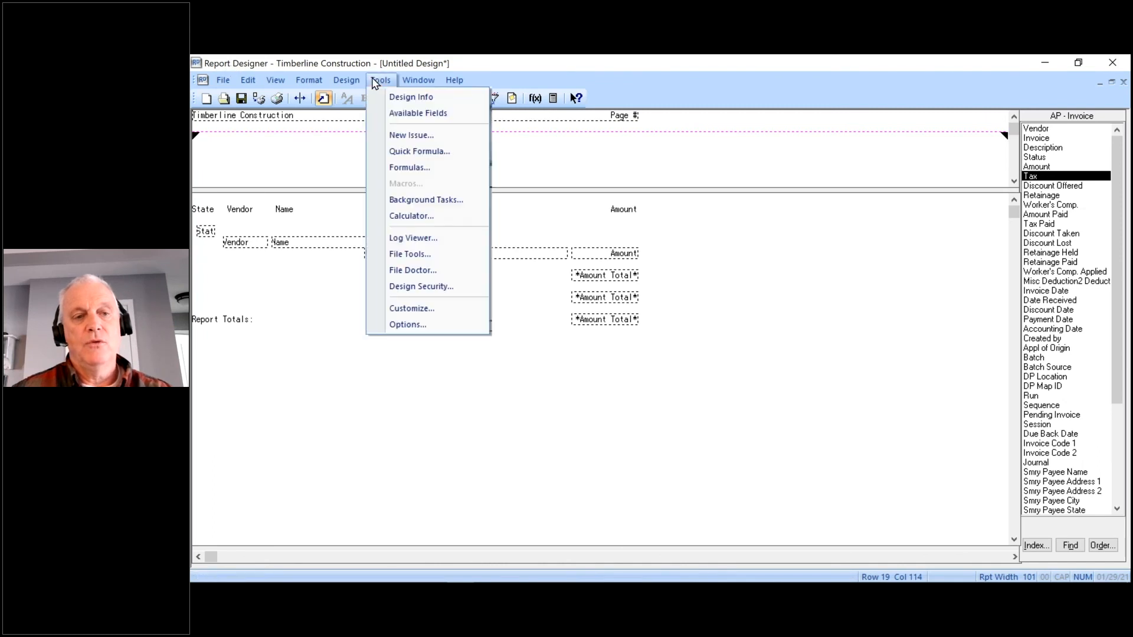
left_click(404, 119)
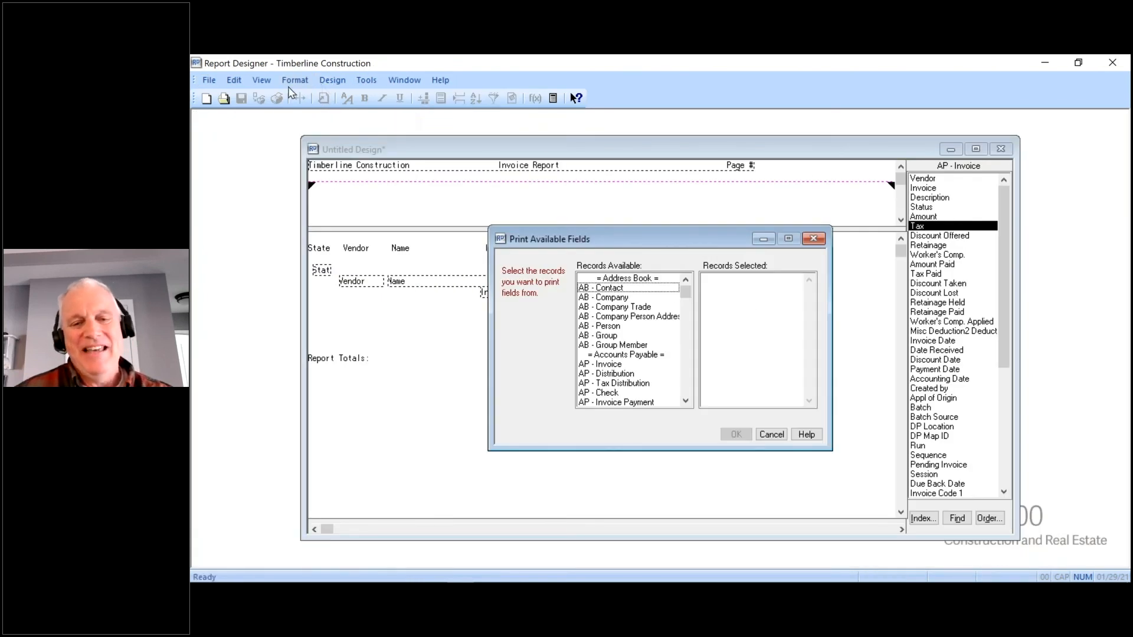
left_click(597, 367)
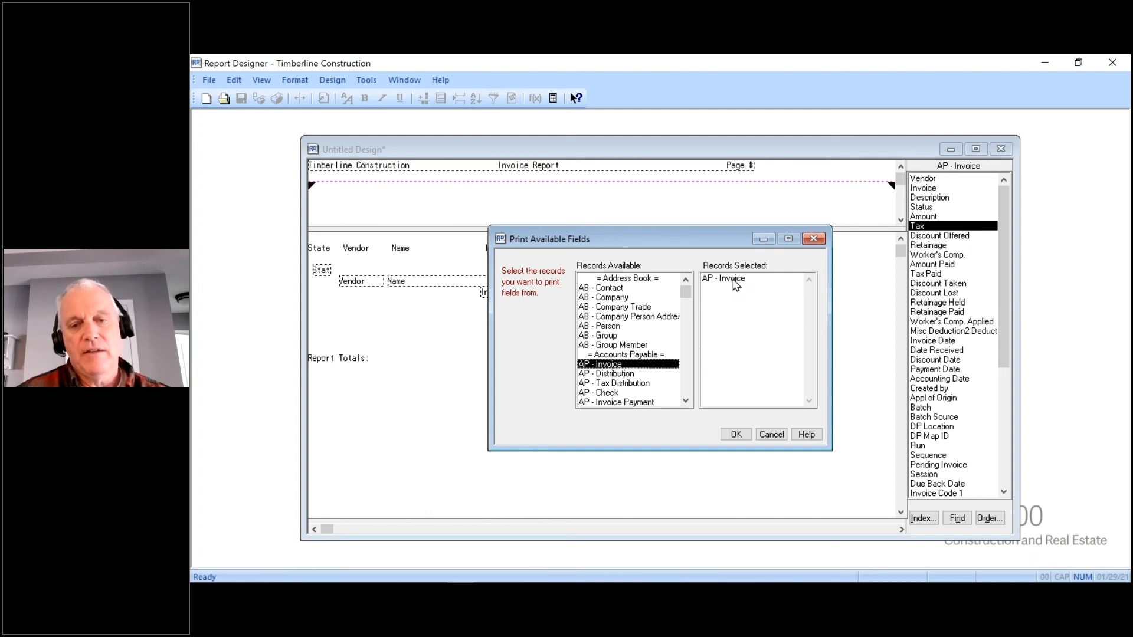
left_click(684, 377)
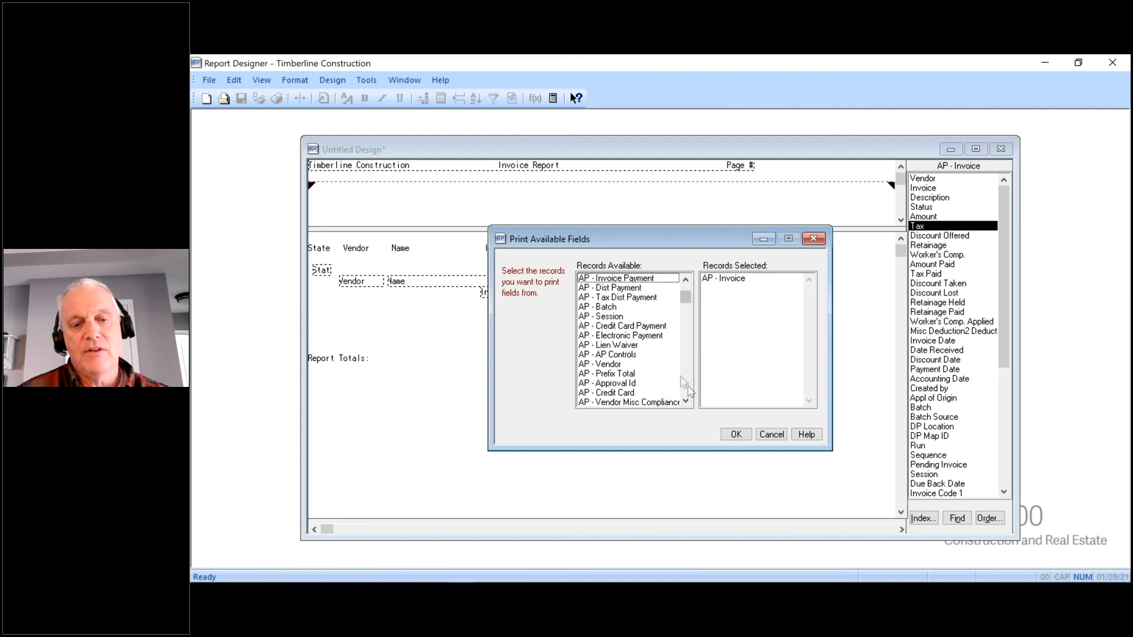
double_click(620, 363)
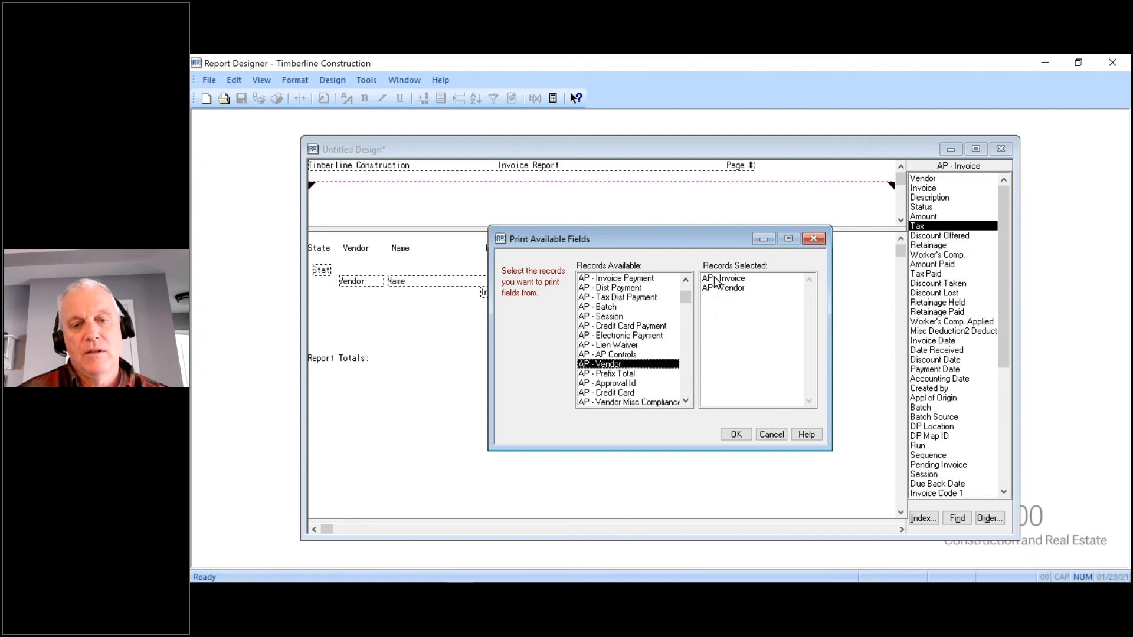
left_click(741, 434)
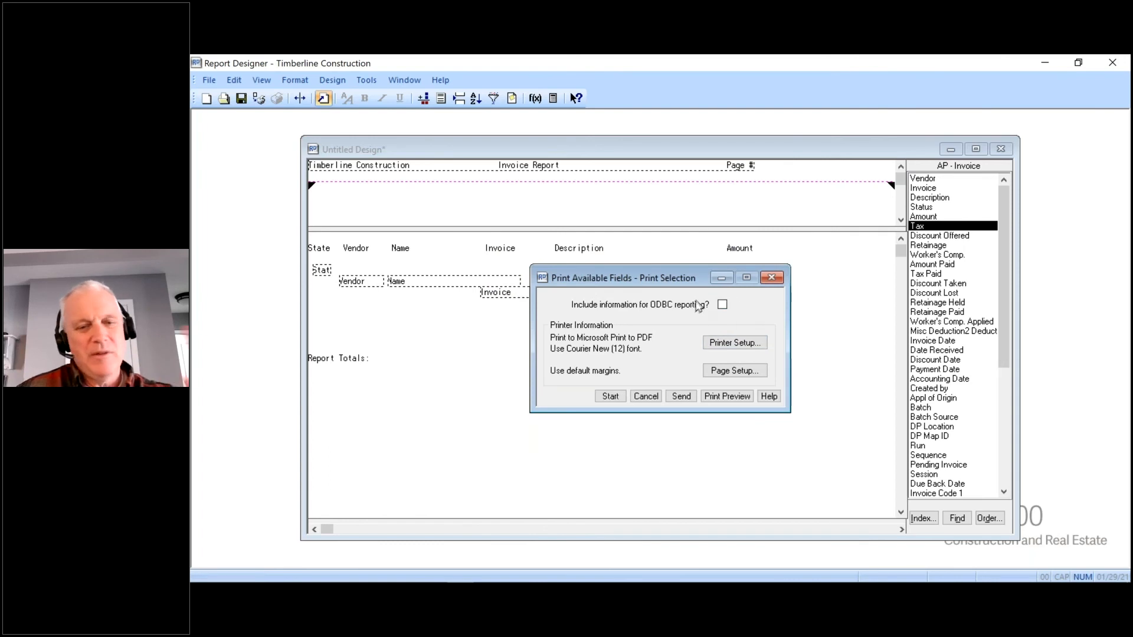
left_click(727, 396)
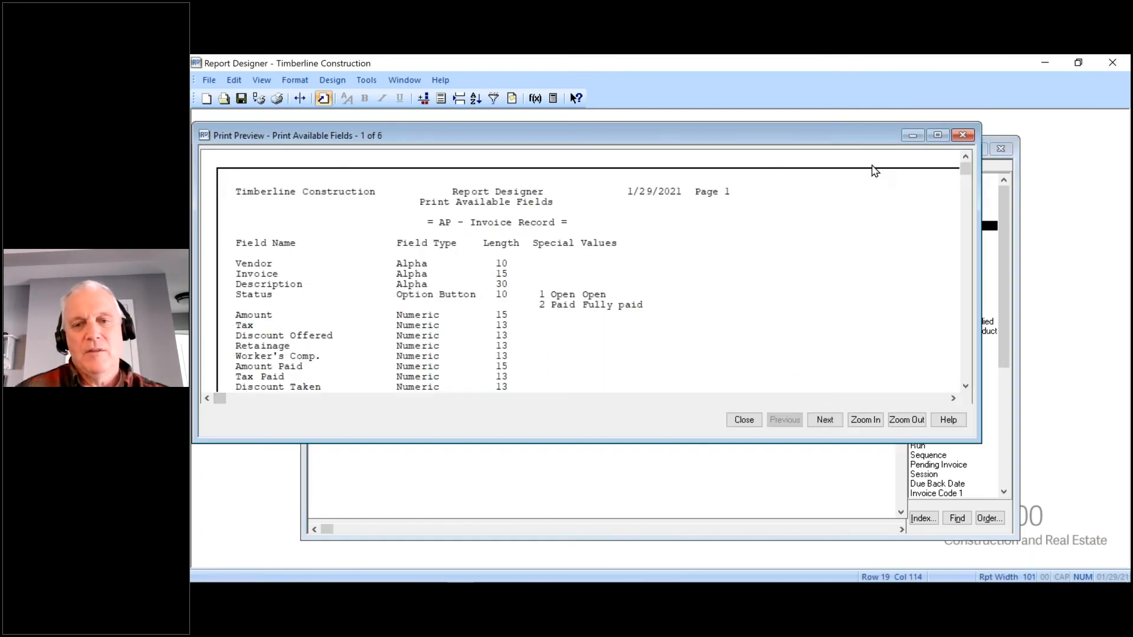
left_click(937, 136)
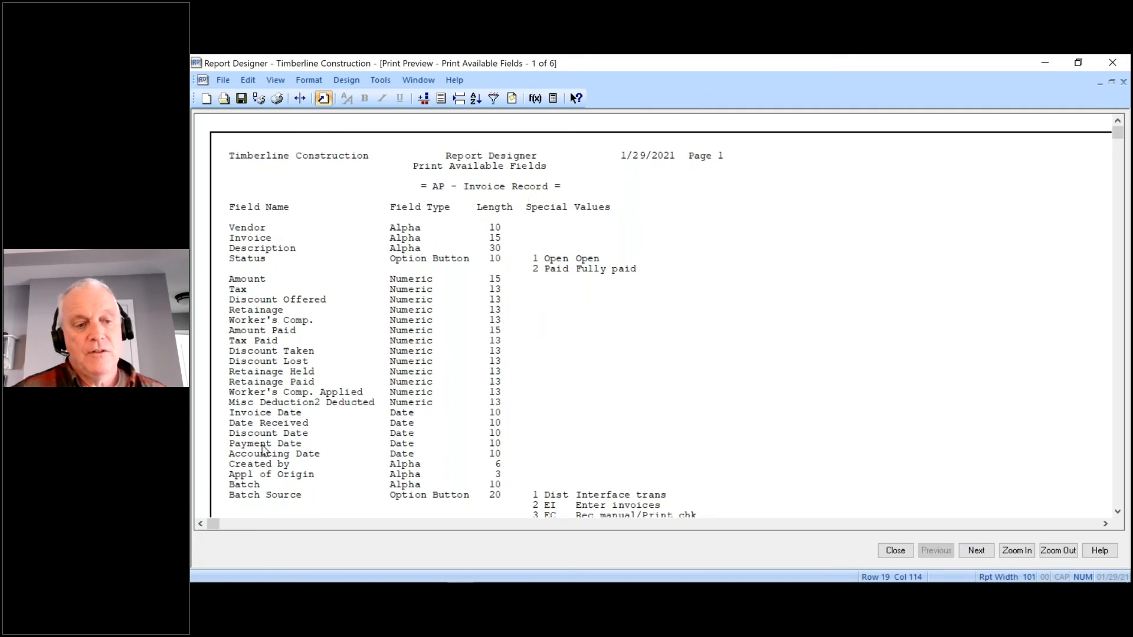
- Examine the field types, lengths and special values of the invoice and vendor records through page 3, and close the listing without printing
scroll(282, 476, "down", 1)
scroll(282, 477, "down", 8)
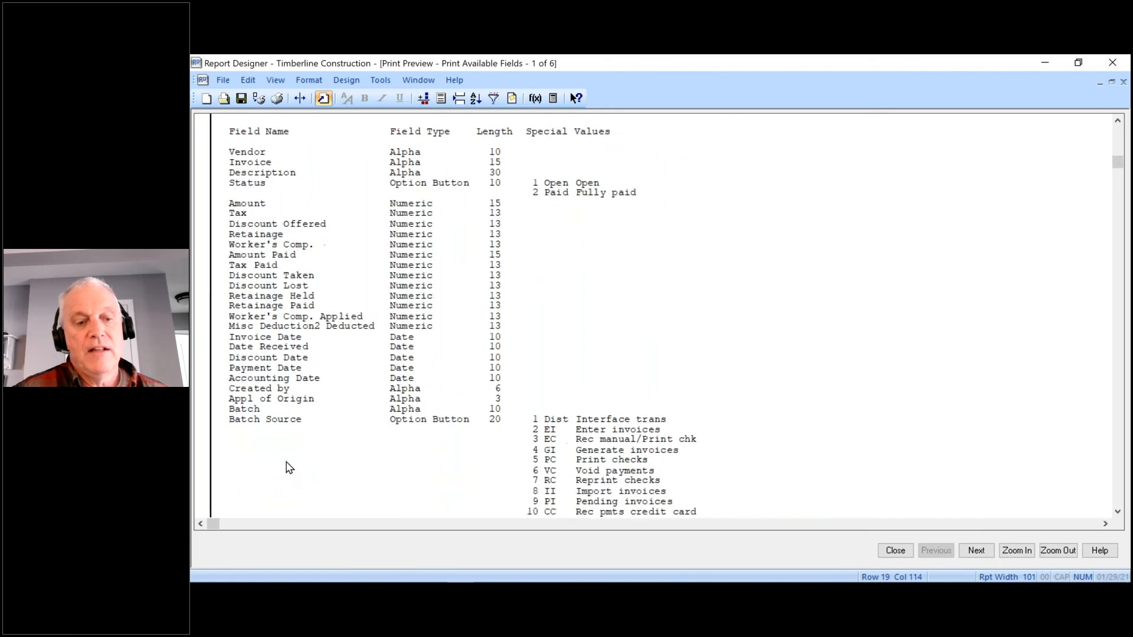
scroll(282, 436, "down", 10)
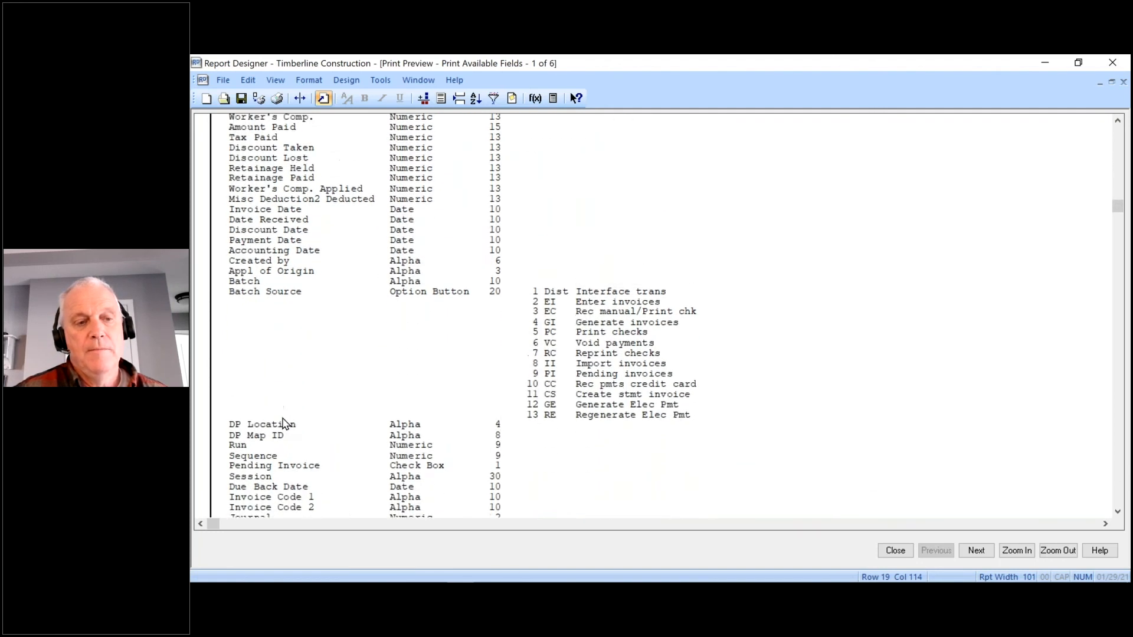
scroll(357, 383, "down", 15)
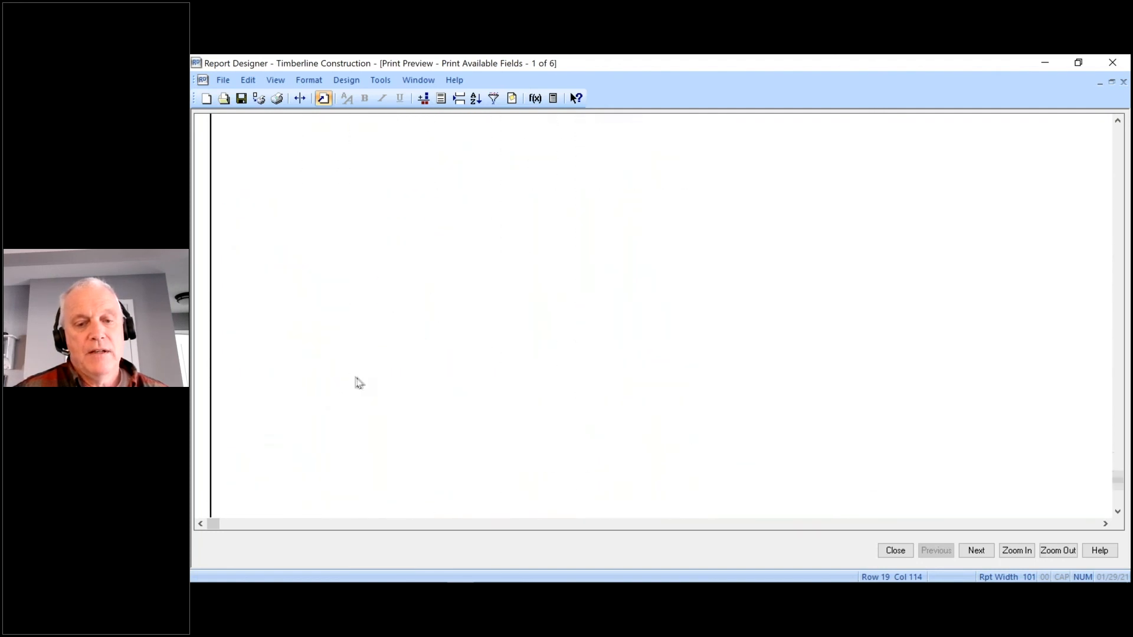
scroll(358, 384, "down", 10)
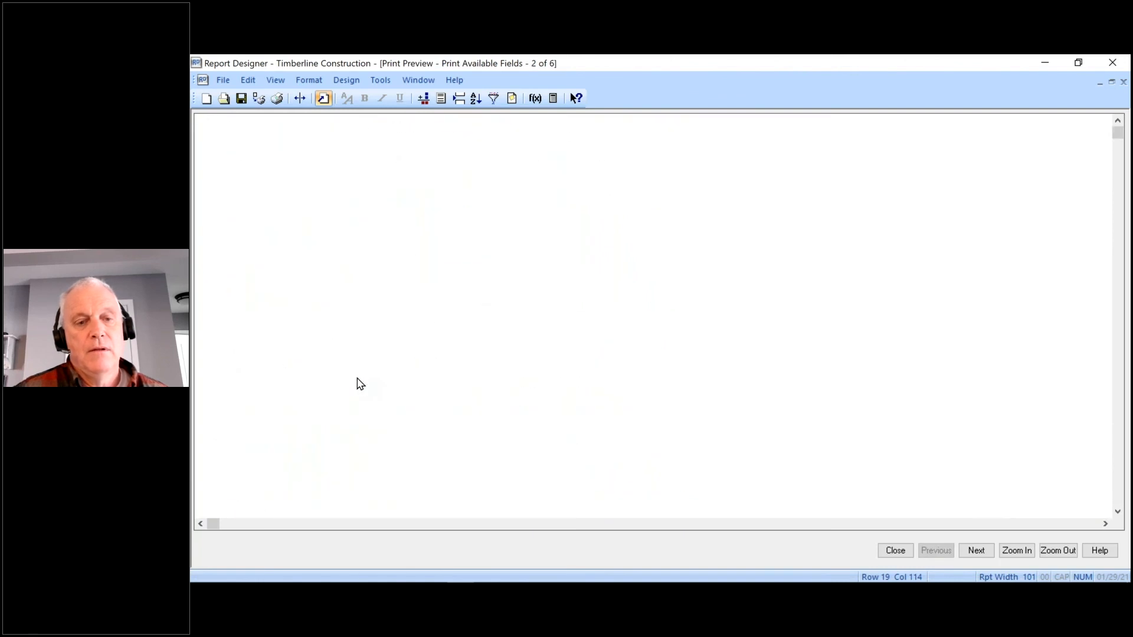
scroll(362, 384, "down", 12)
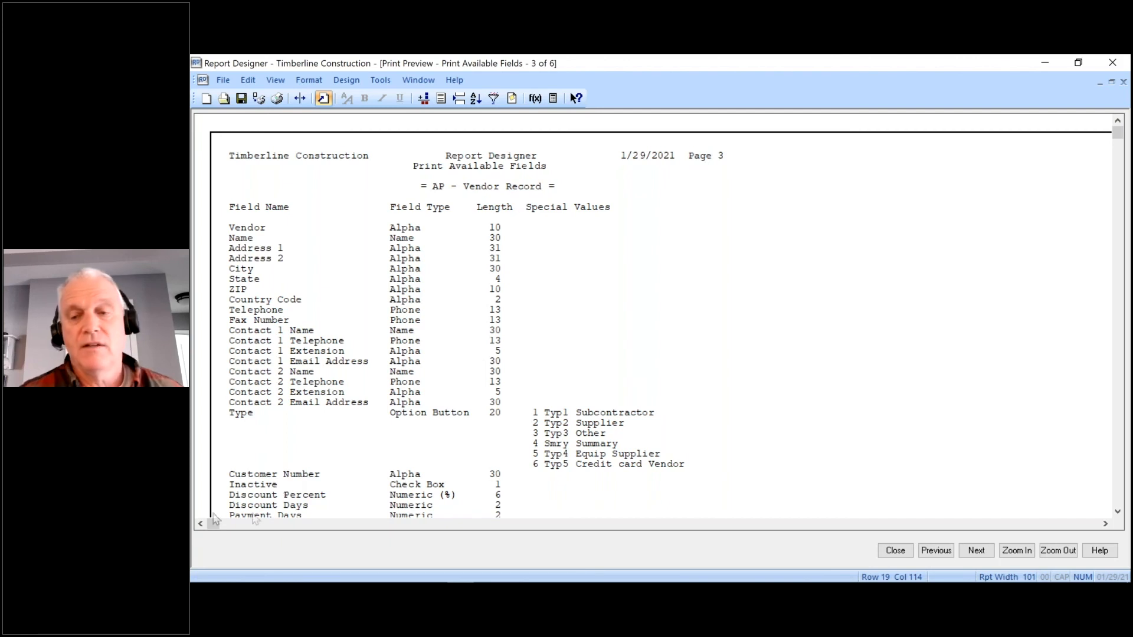
left_click(895, 551)
left_click(644, 396)
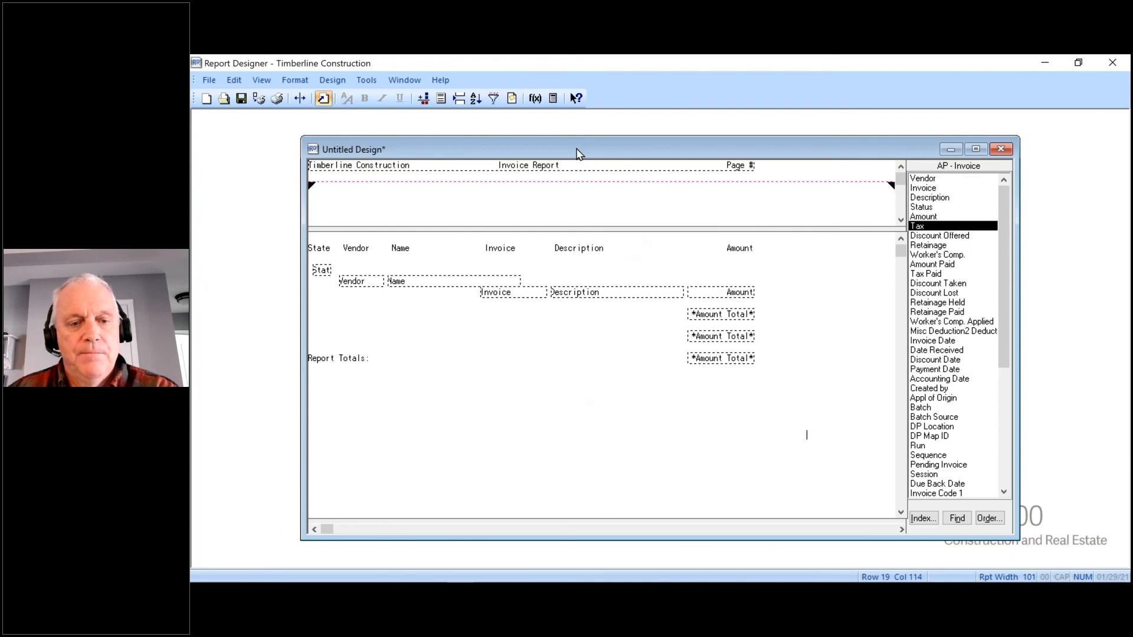
key("alt+Tab")
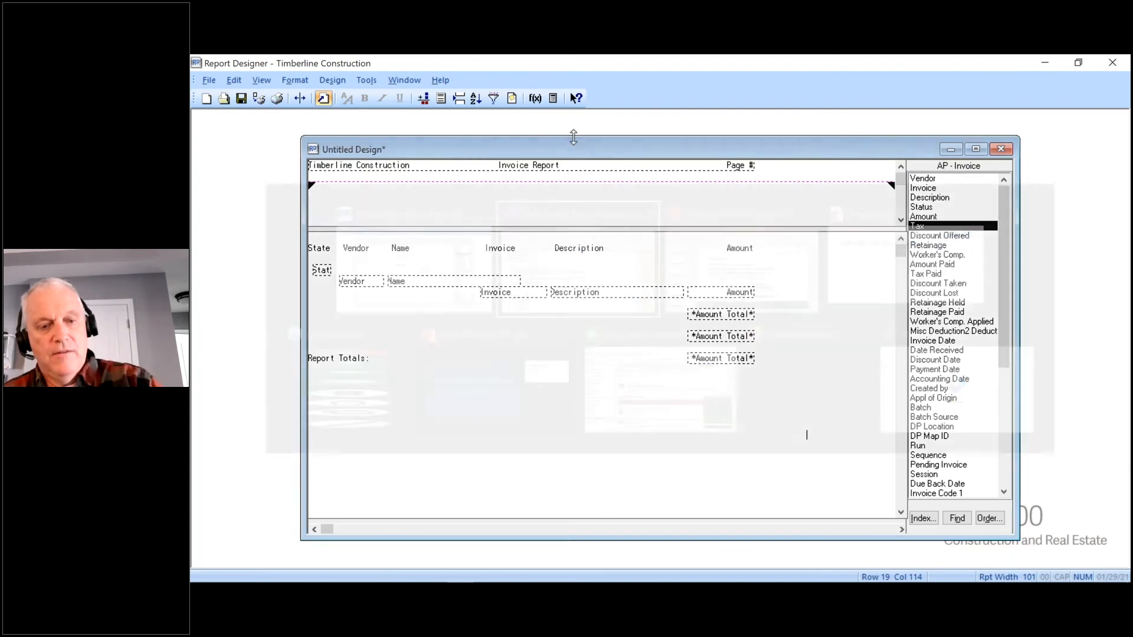
key("alt+Tab")
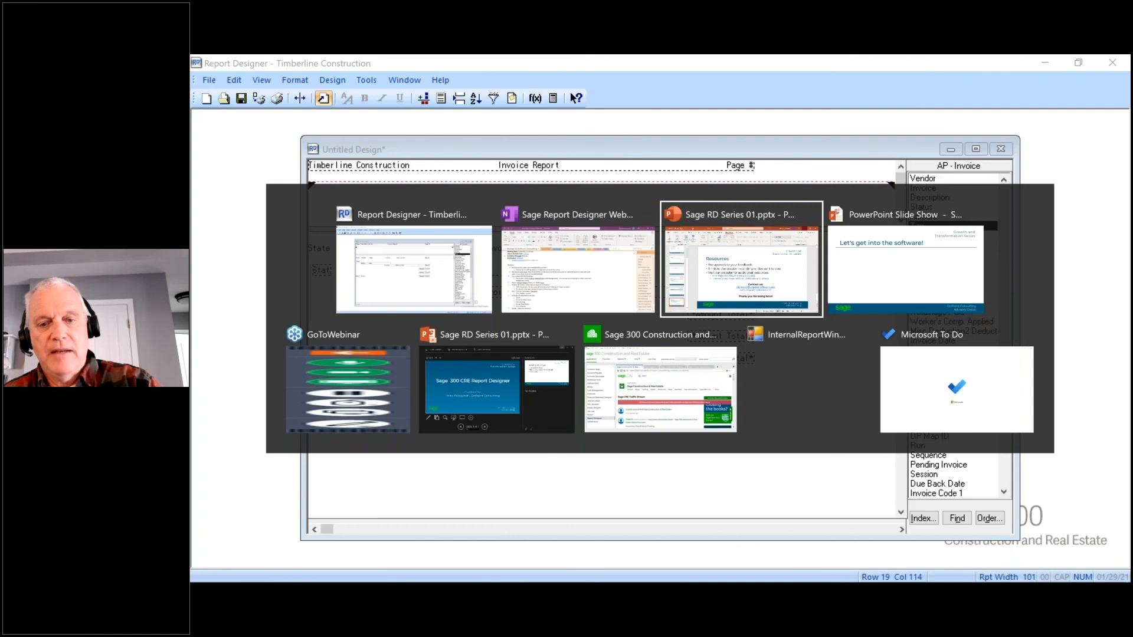
key("alt+Tab")
key("alt+Tab")
key("alt+Tab")
key("alt+Tab")
key("alt+Tab")
key("alt+Tab")
key("alt+Tab")
key("alt+Tab")
key("alt+Tab")
key("alt+Tab")
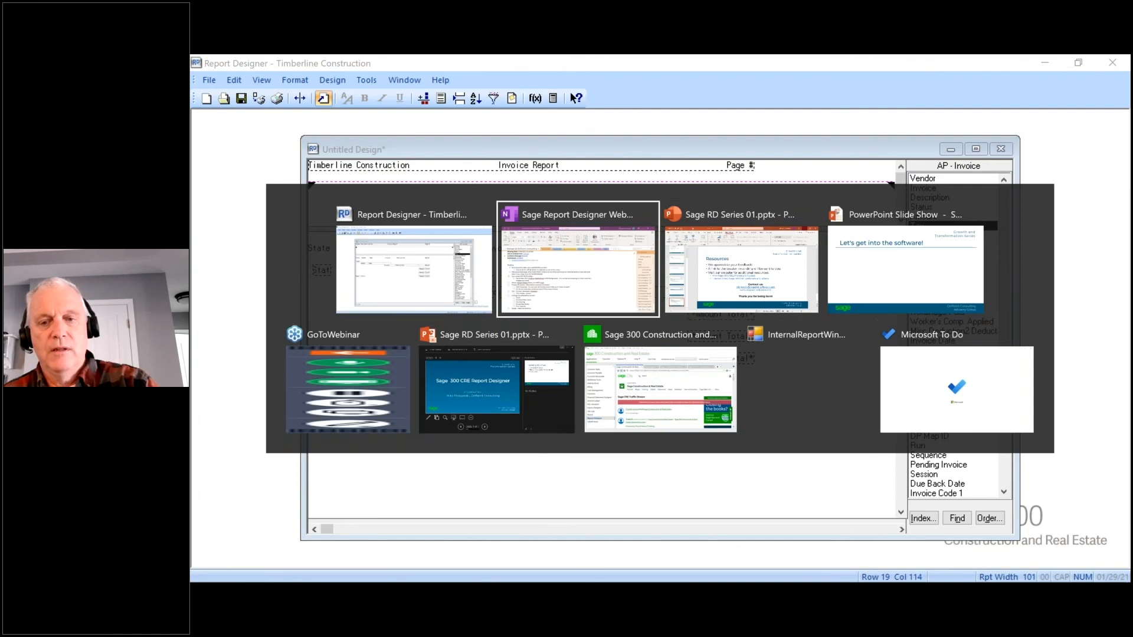